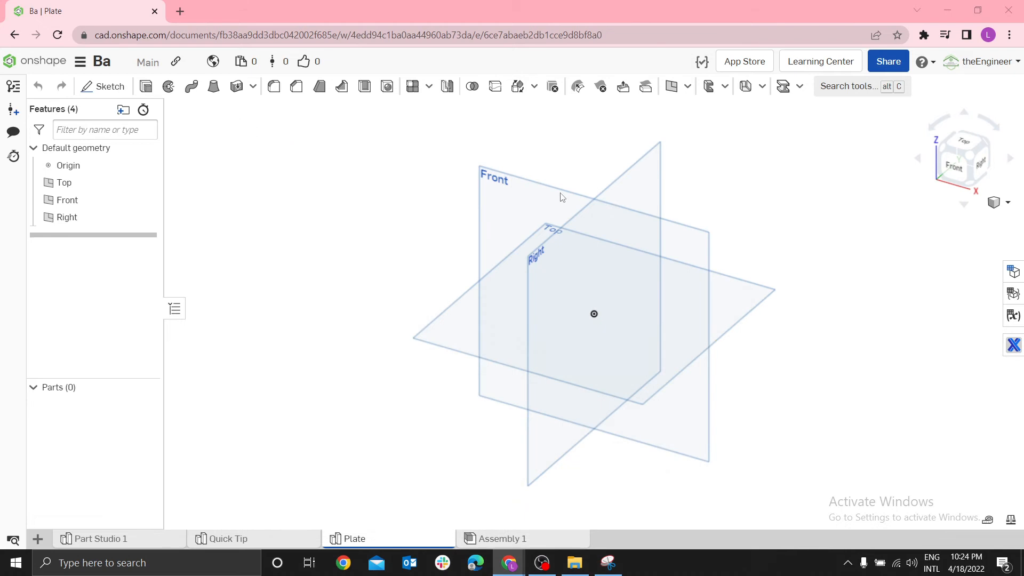
Set the workspace units to a default length unit of inch with length display decimals of 0.12
click(457, 330)
click(364, 225)
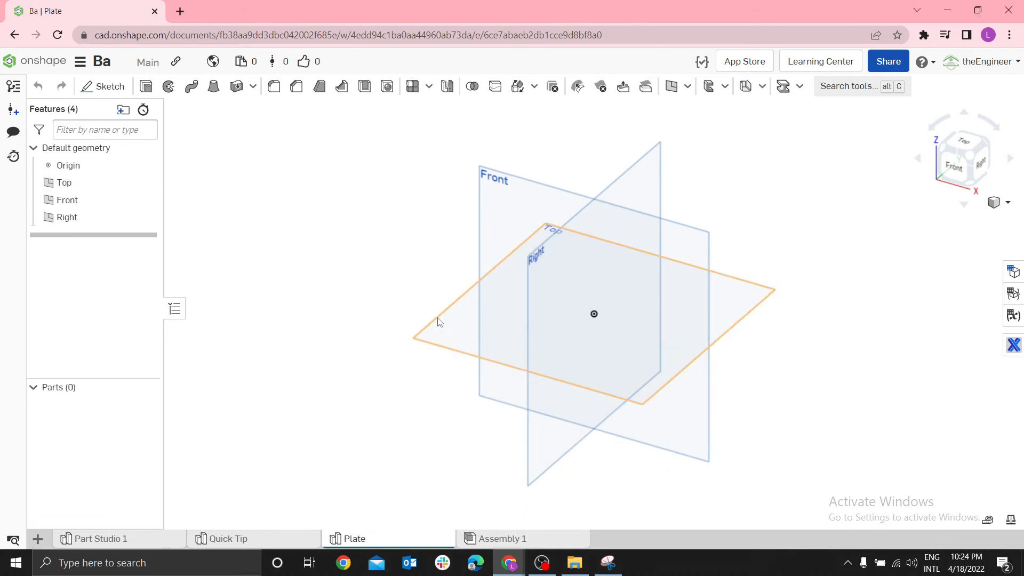
click(80, 62)
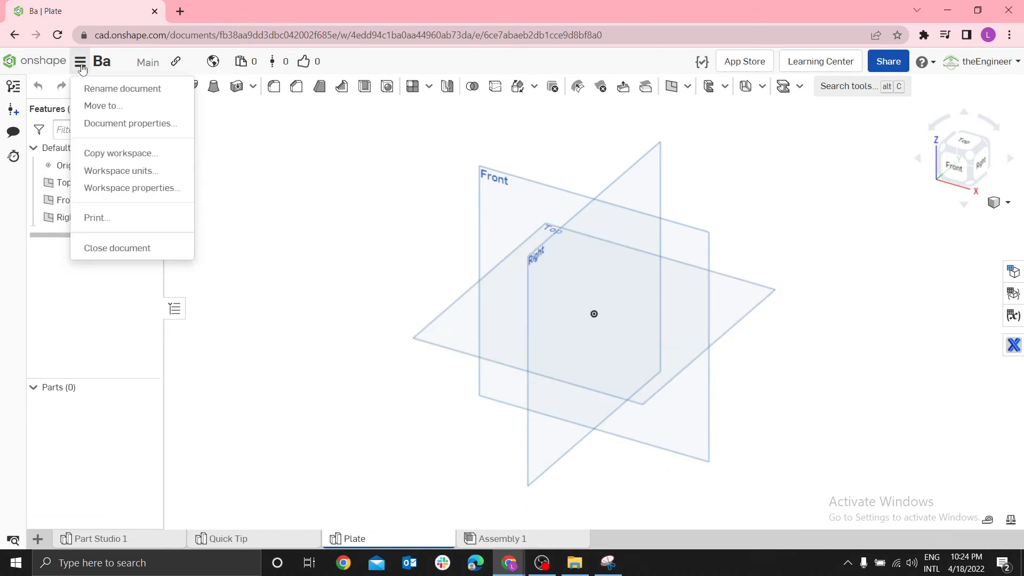
click(126, 171)
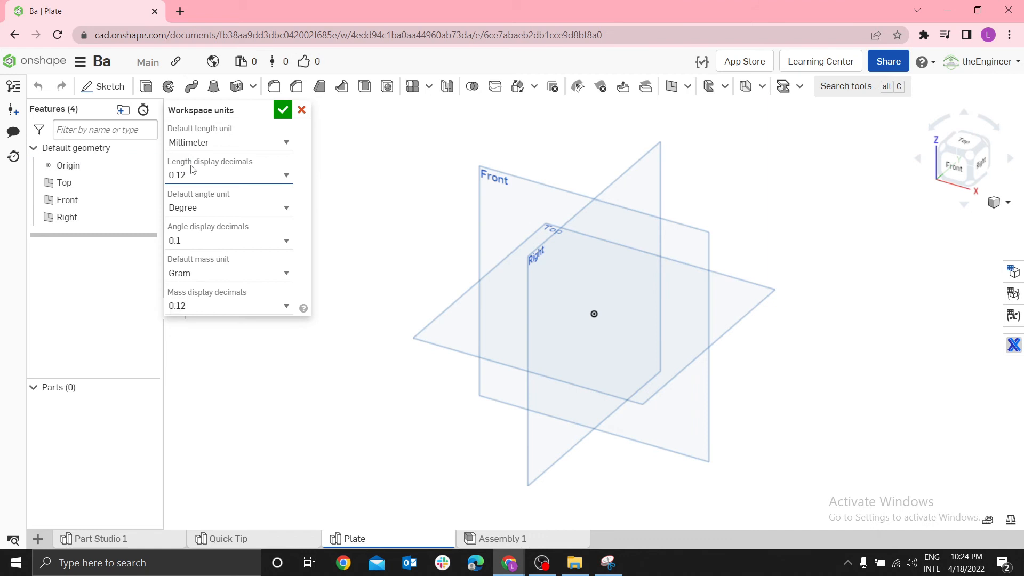
click(264, 149)
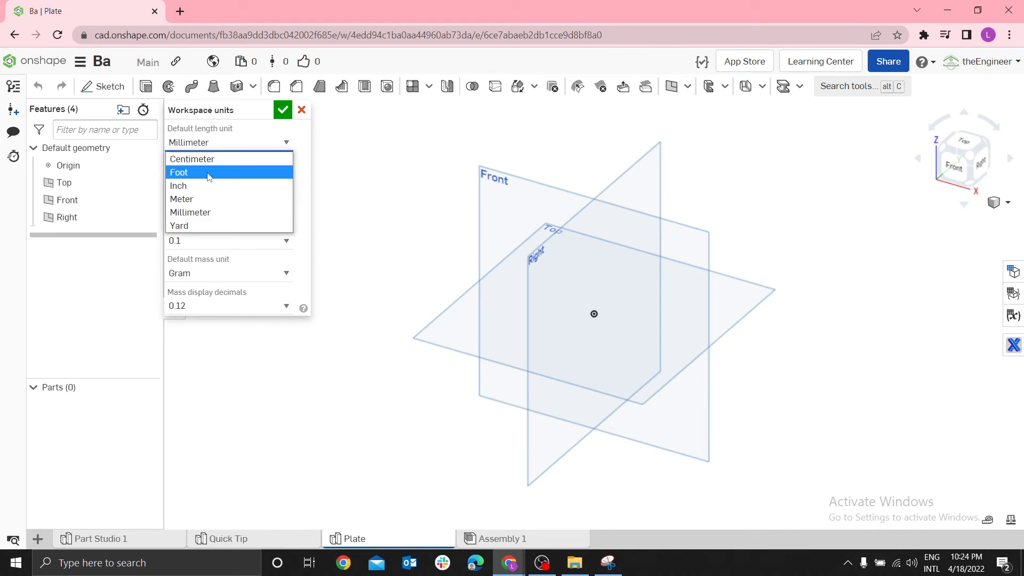
click(188, 187)
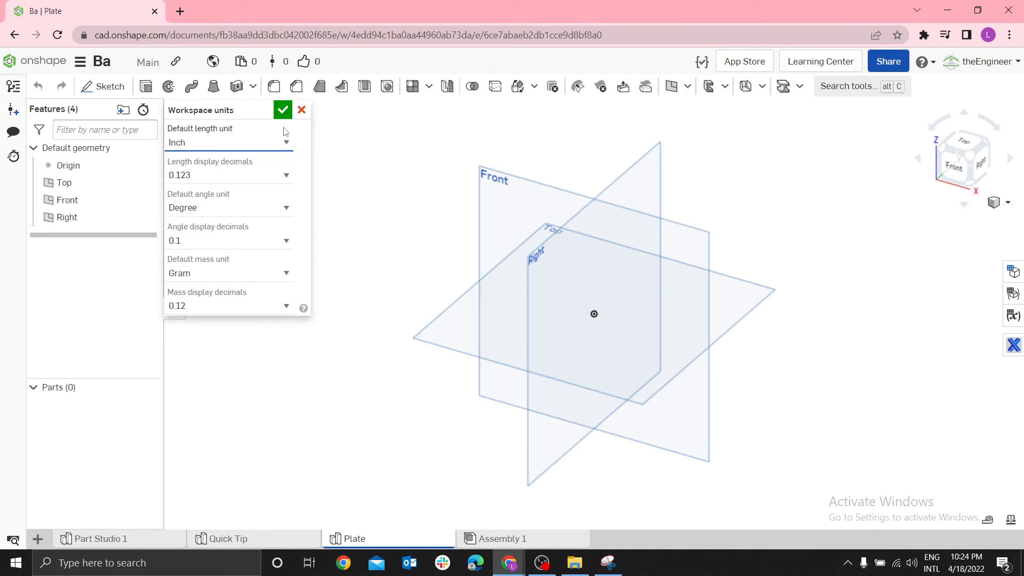
click(237, 182)
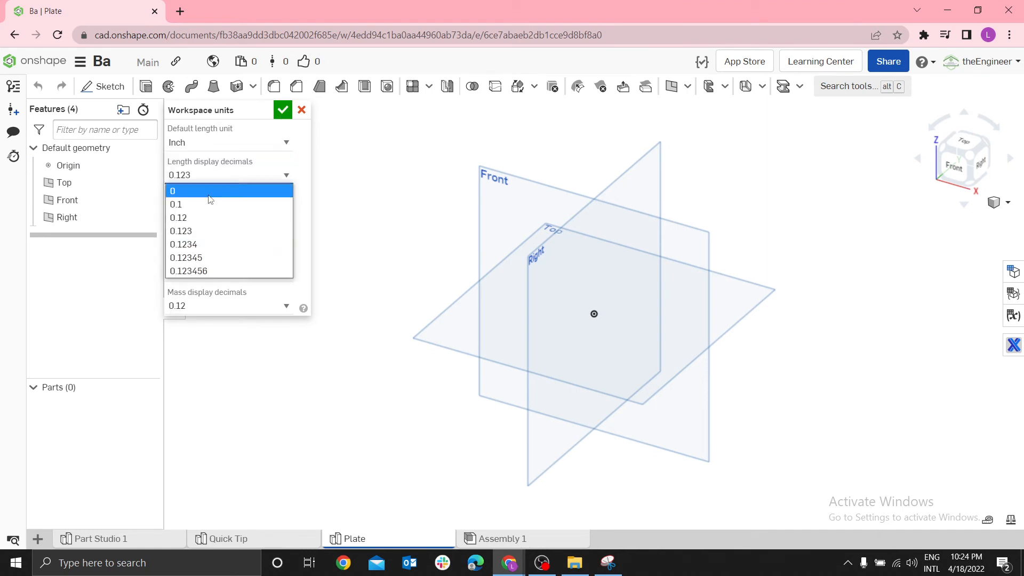
click(237, 217)
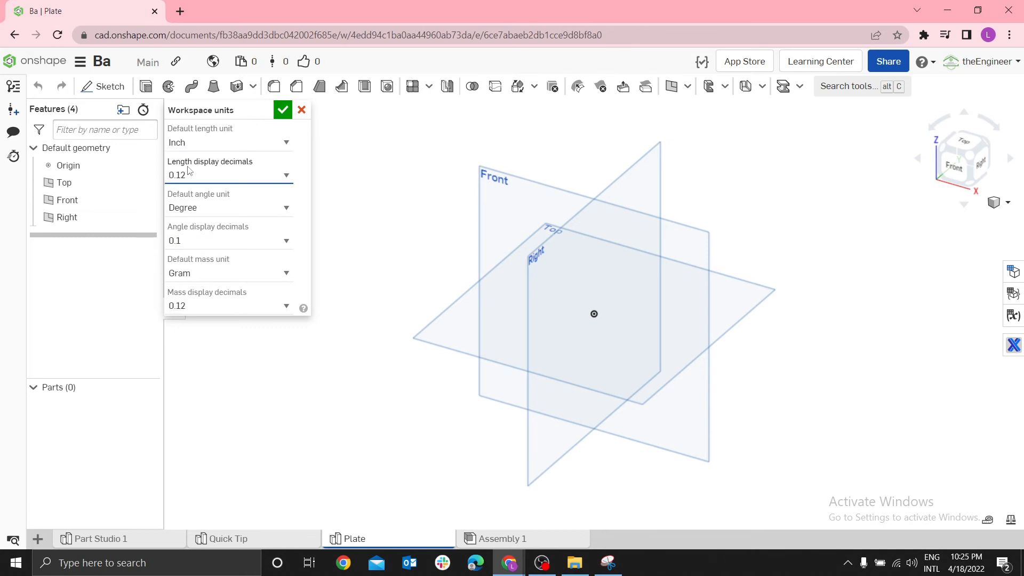
click(283, 110)
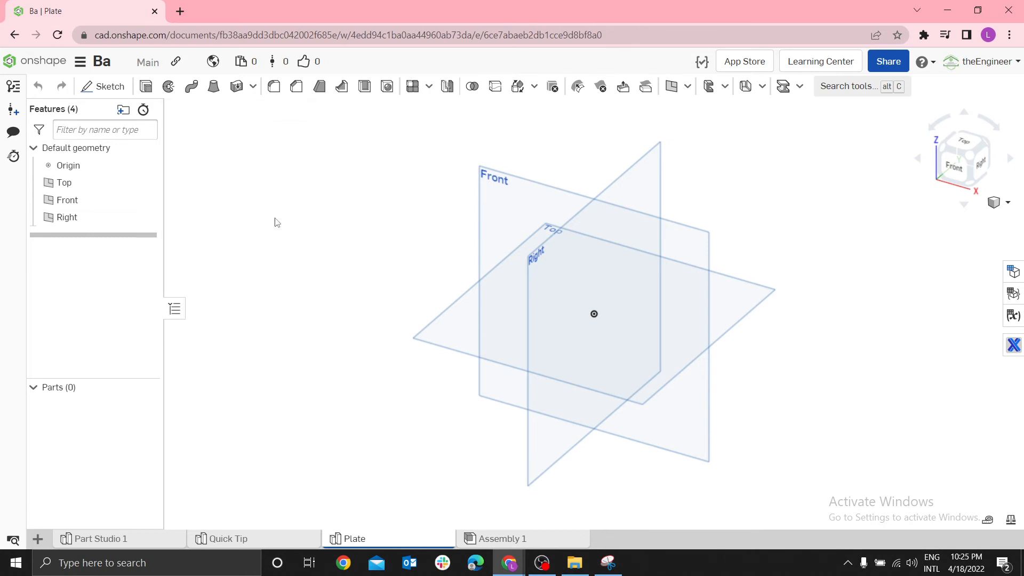
Start a new sketch on the Top plane and view it straight on
click(466, 343)
key(s)
click(486, 333)
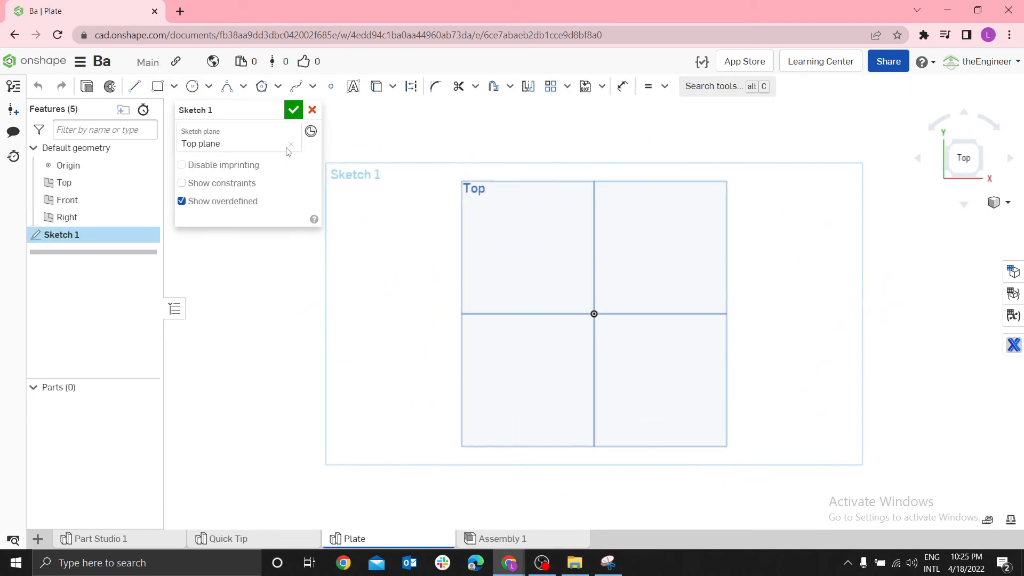
Draw an upright center point rectangle centred on the origin, about 3.82 in wide and 7.48 in high
click(175, 87)
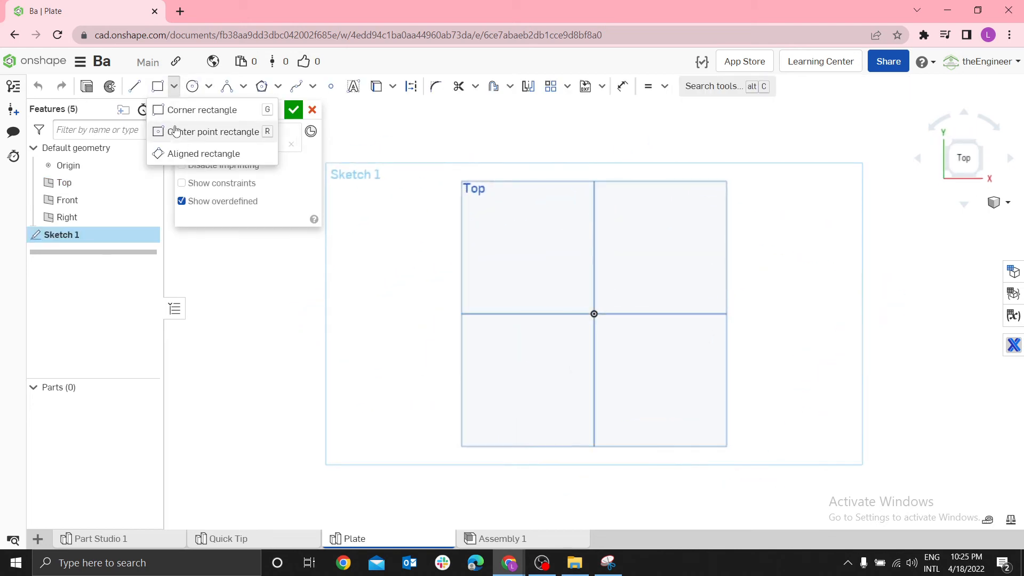
click(249, 133)
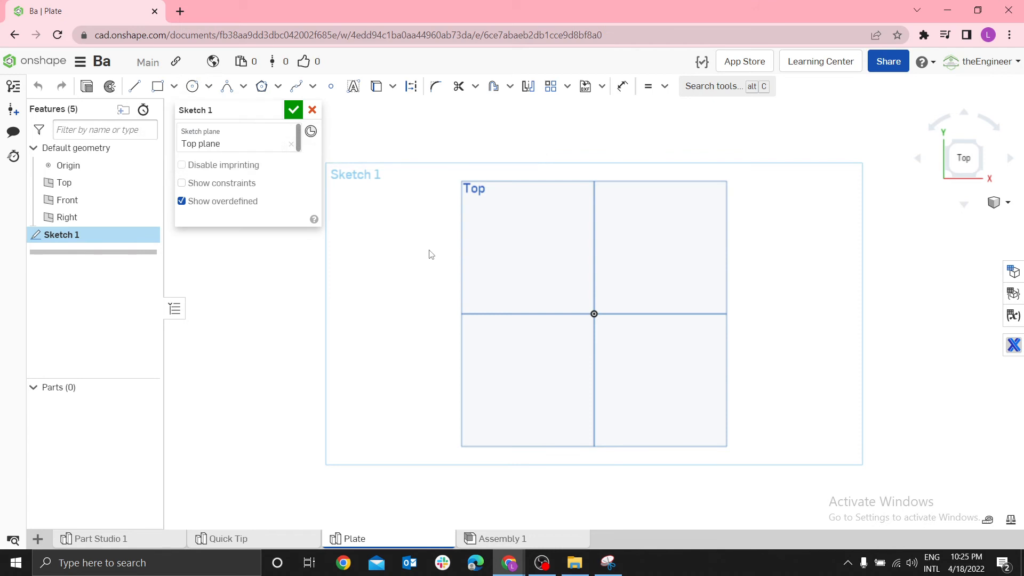
key(r)
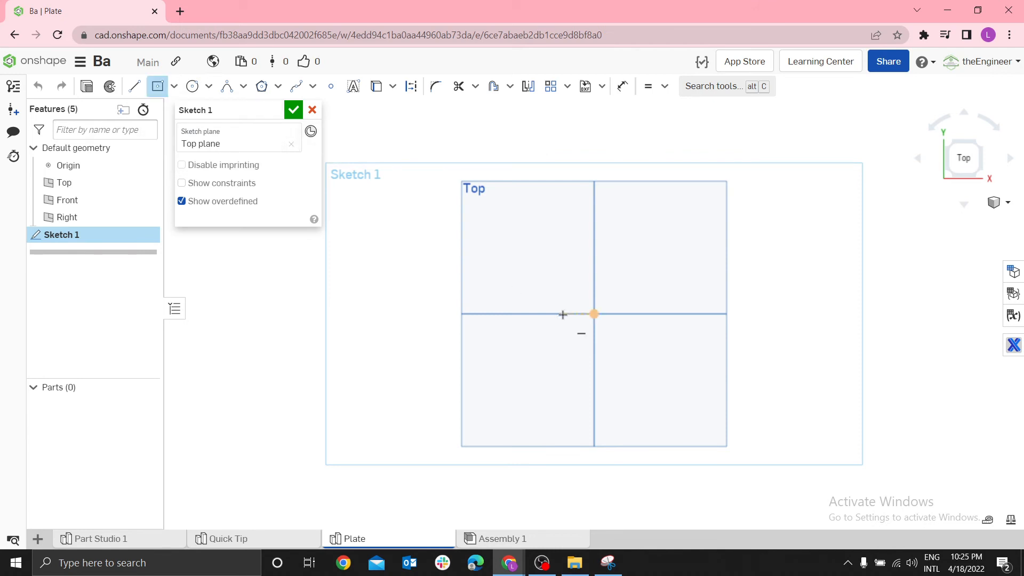
click(594, 315)
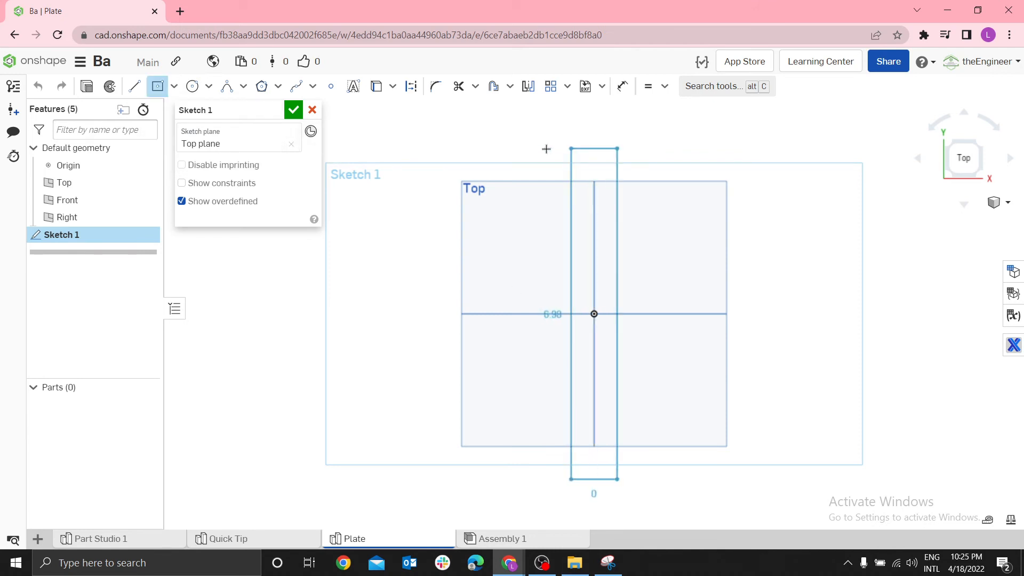
click(508, 146)
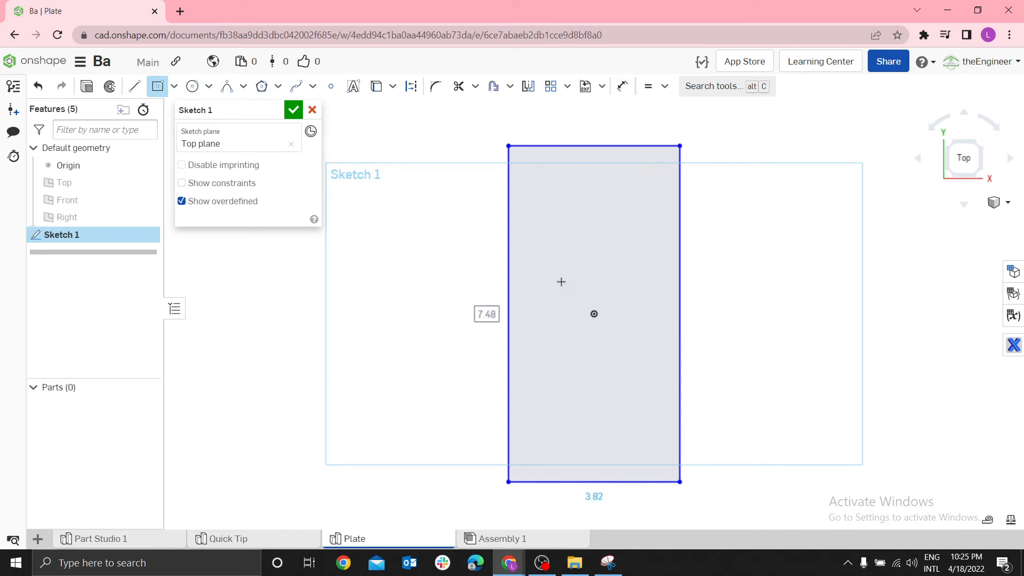
Dimension the rectangle to a height of 6 in and a width of 3 in
key(d)
click(509, 261)
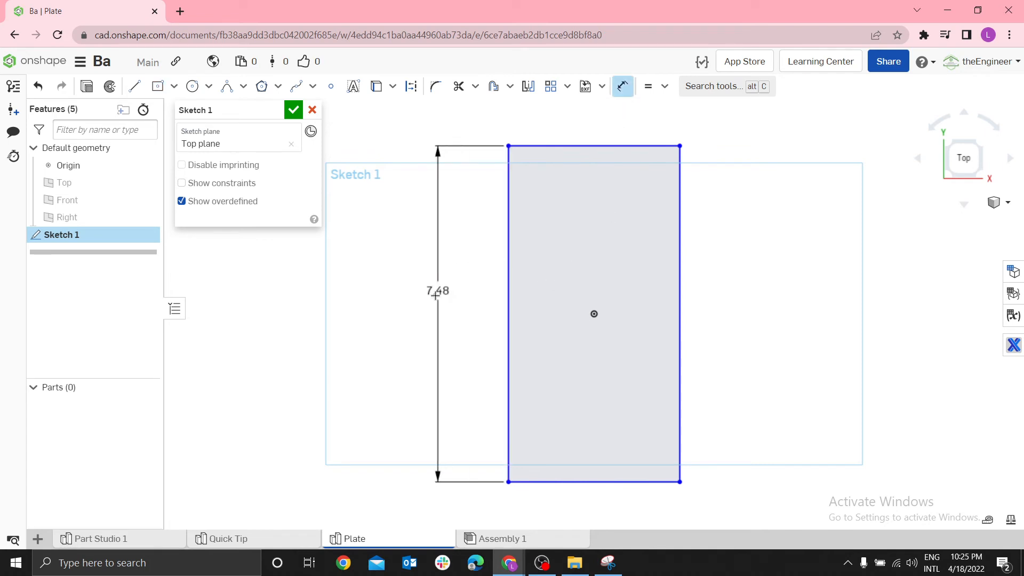
click(436, 296)
text(6)
key(Return)
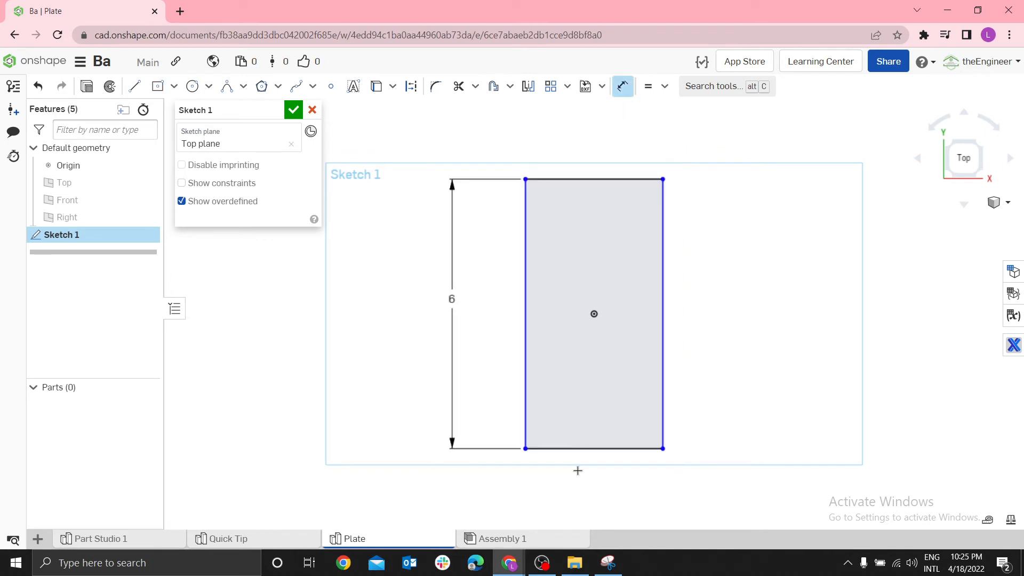
click(577, 446)
click(581, 491)
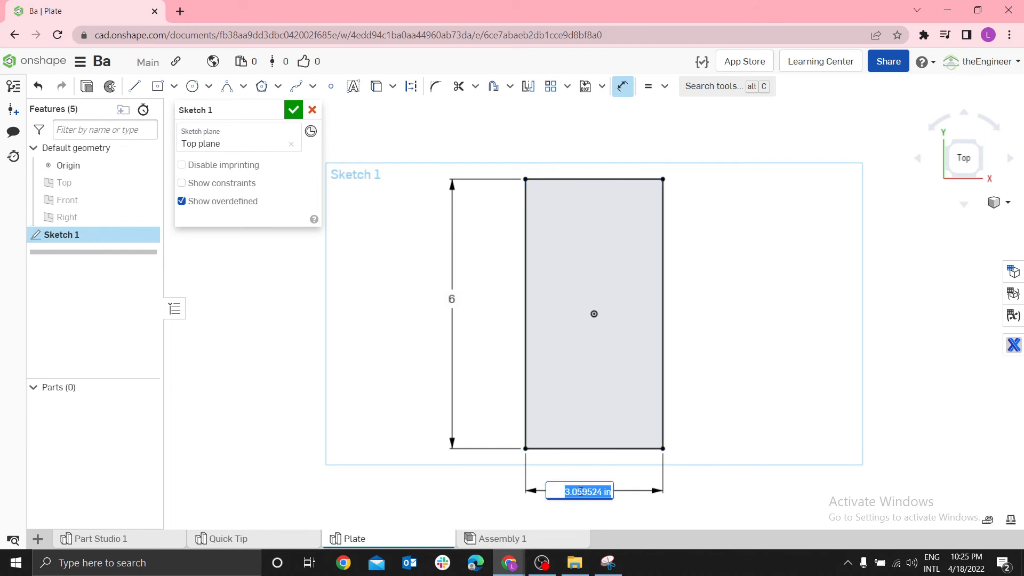
text(3)
key(Return)
Draw a line from the midpoint of the rectangle's top edge to its bottom edge and constrain it vertical
key(l)
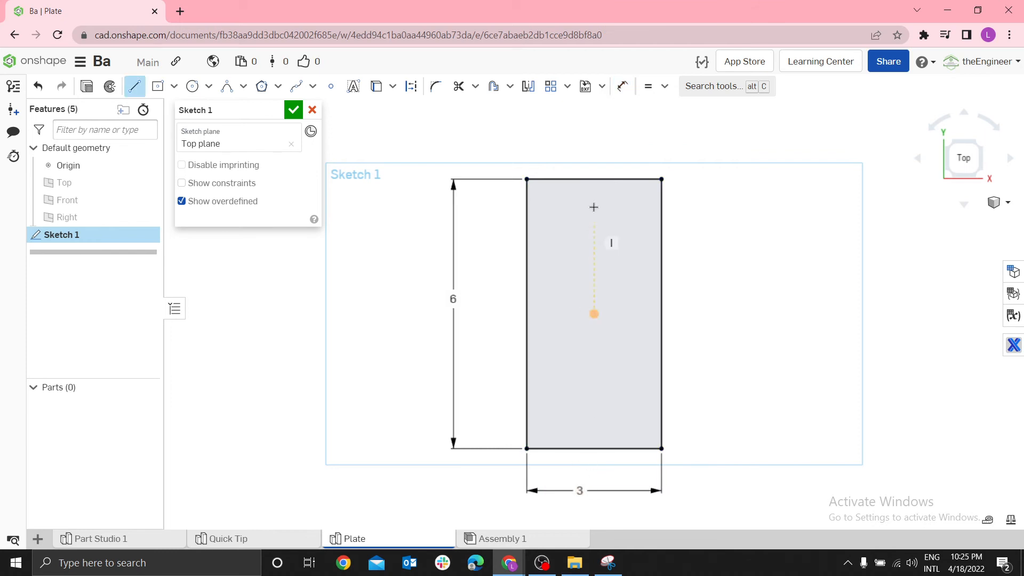
click(594, 179)
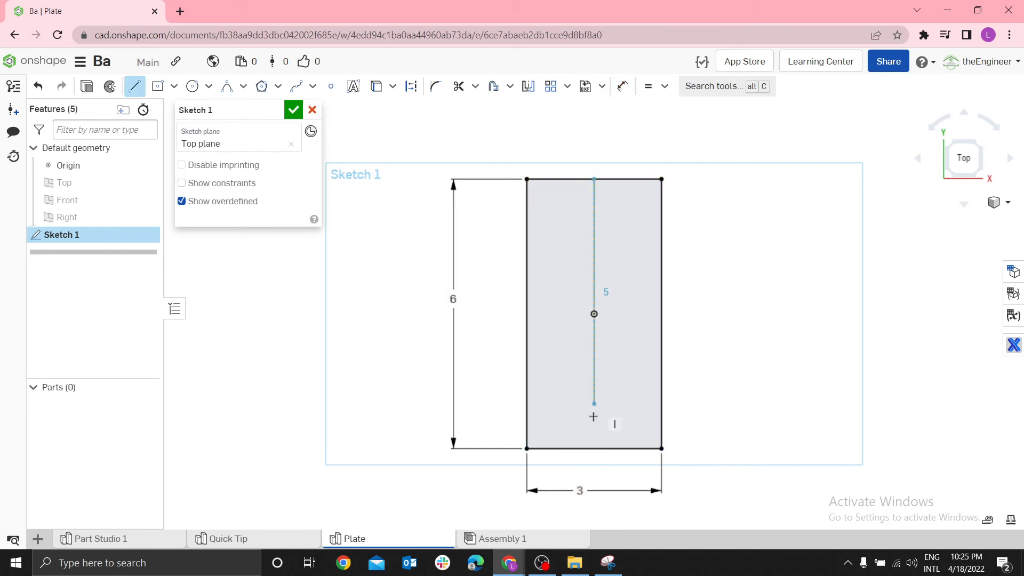
click(588, 450)
key(Escape)
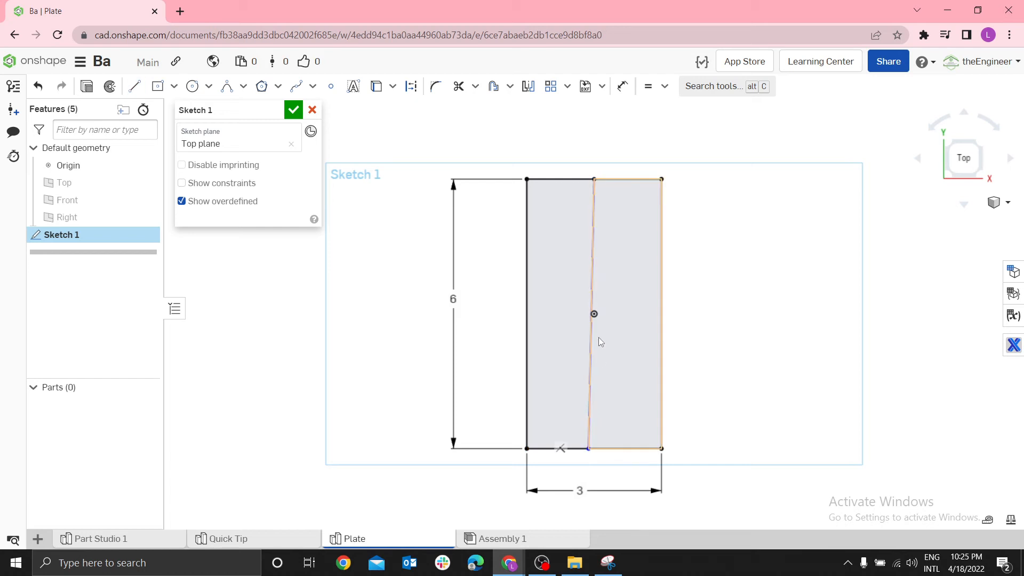
click(590, 264)
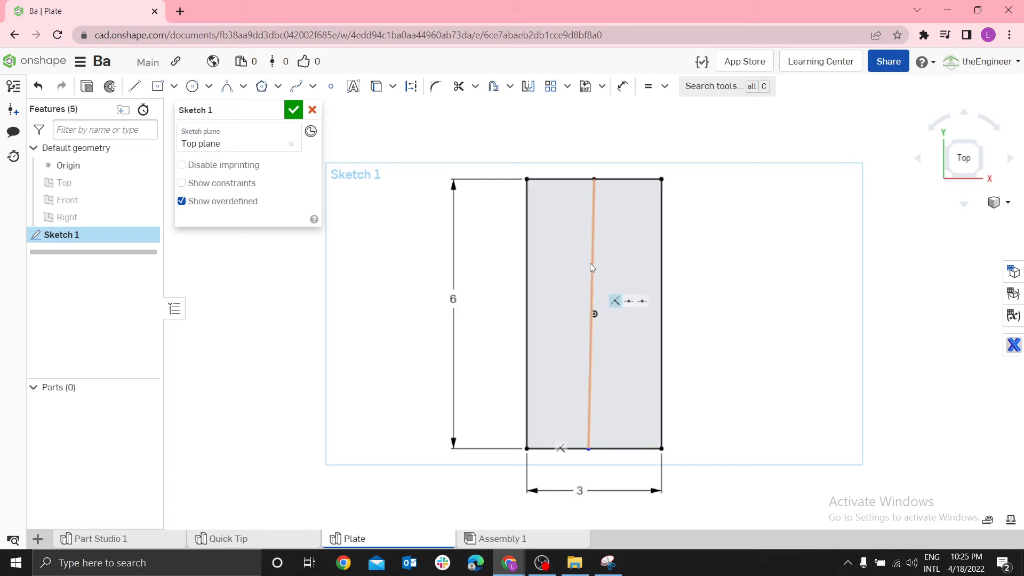
key(v)
Draw a horizontal line through the origin from the rectangle's left edge to its right edge
key(l)
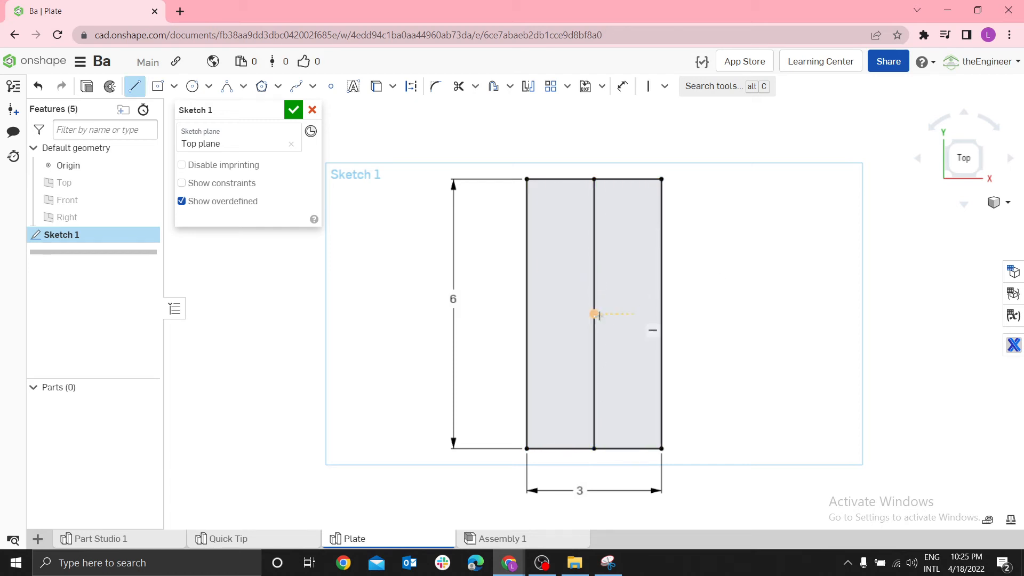
click(531, 313)
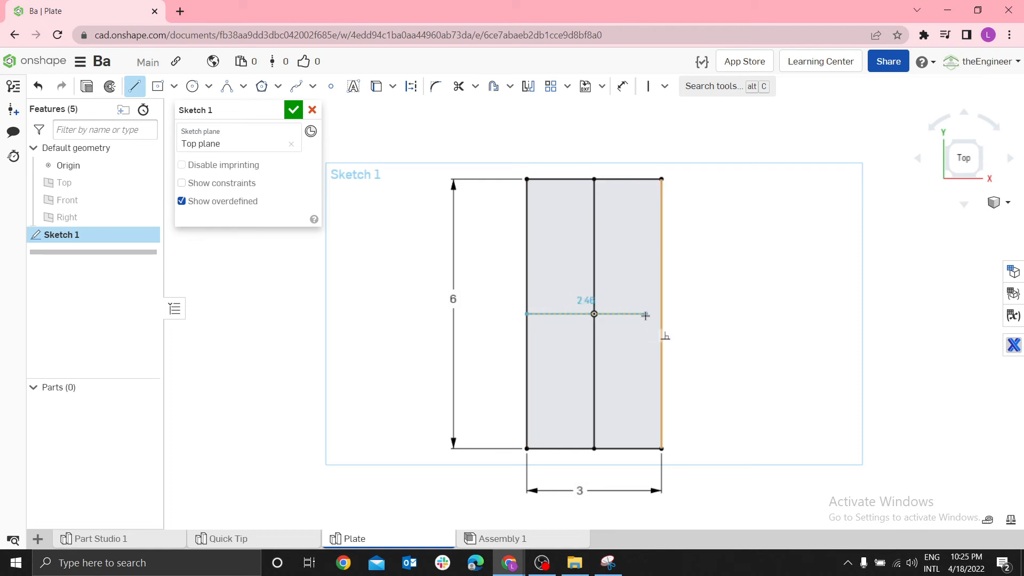
click(662, 313)
key(Escape)
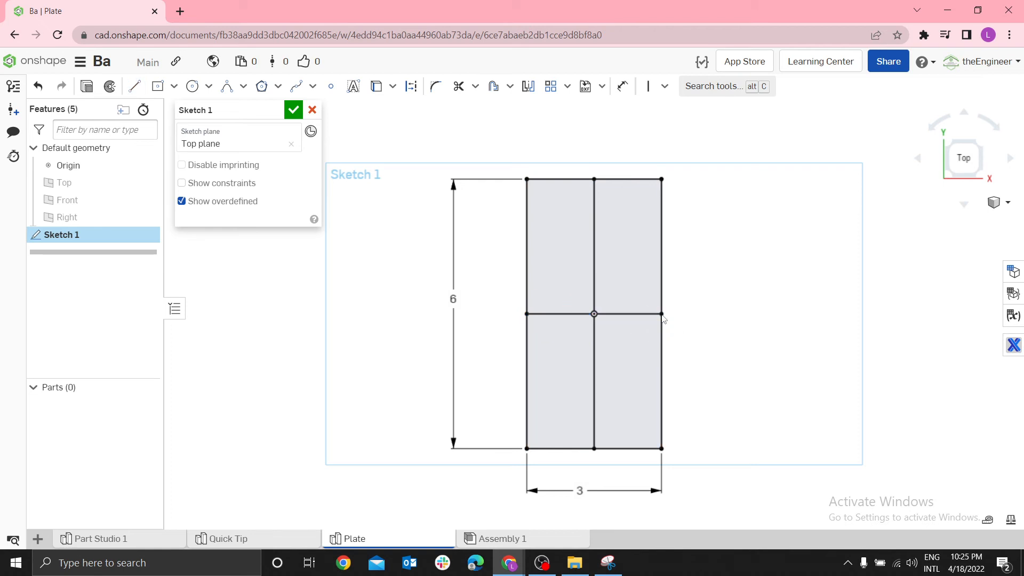
Convert the vertical and horizontal centre lines inside the rectangle to construction geometry
click(593, 246)
key(q)
click(645, 313)
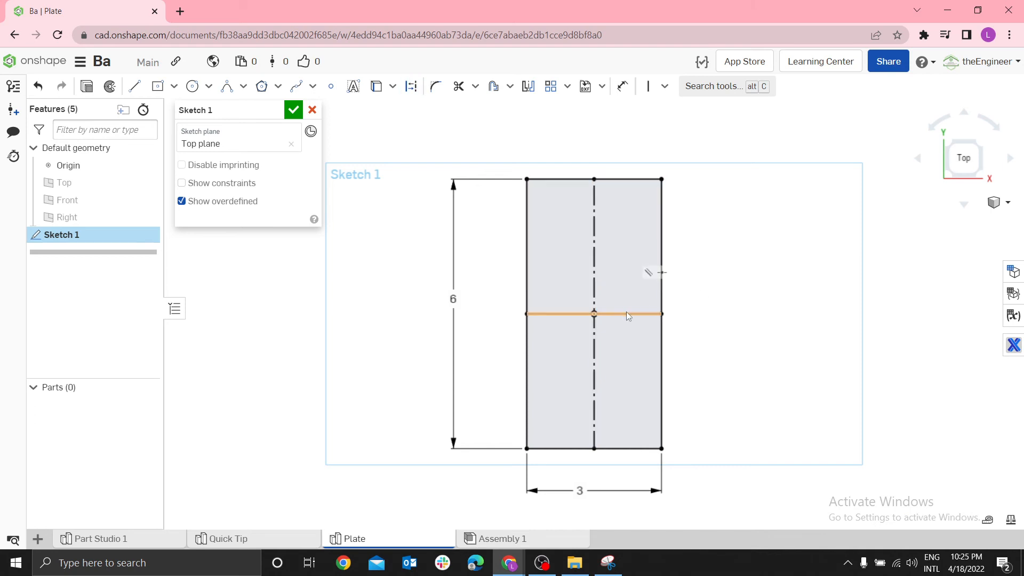
key(q)
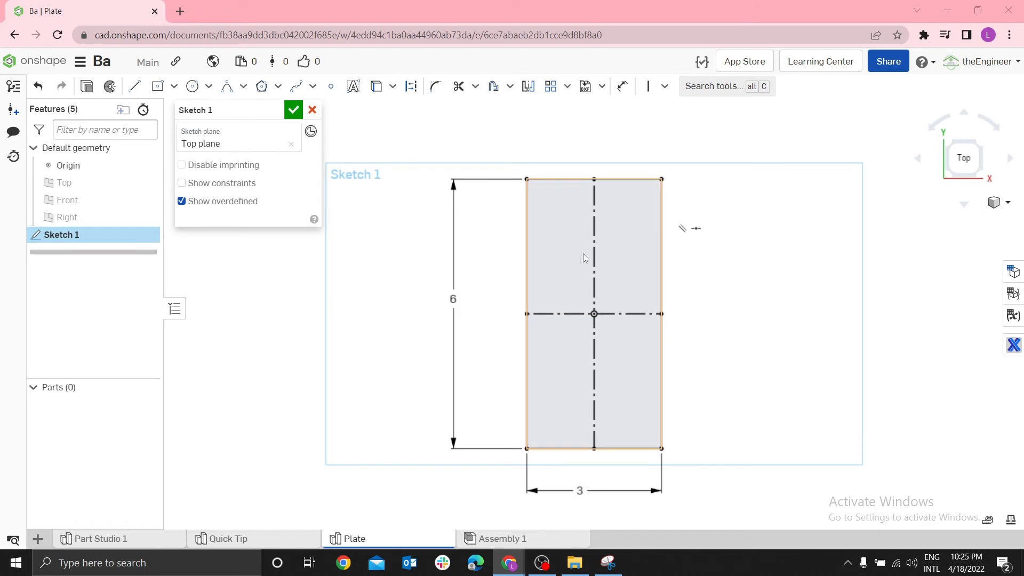
Draw a conic across the rectangle's top-left corner, from the left edge to the top edge, with a rho of 0.5
scroll(552, 180, up, 3)
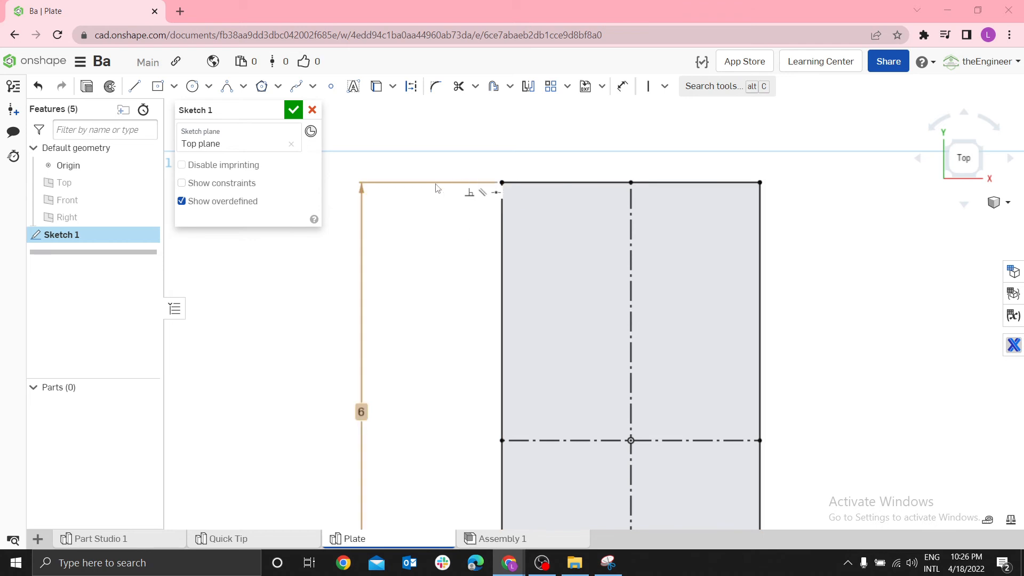
click(227, 86)
click(501, 242)
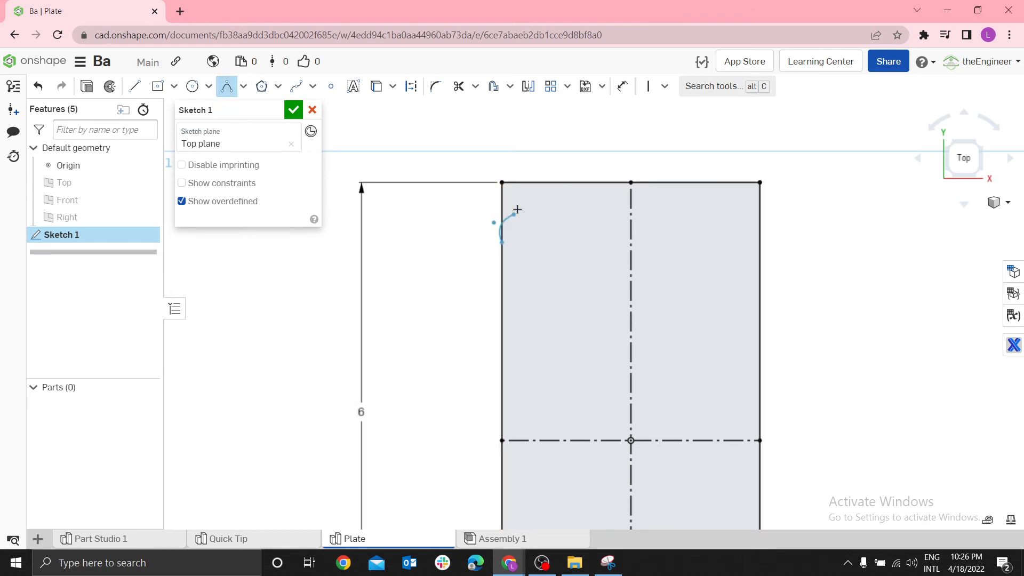
click(549, 182)
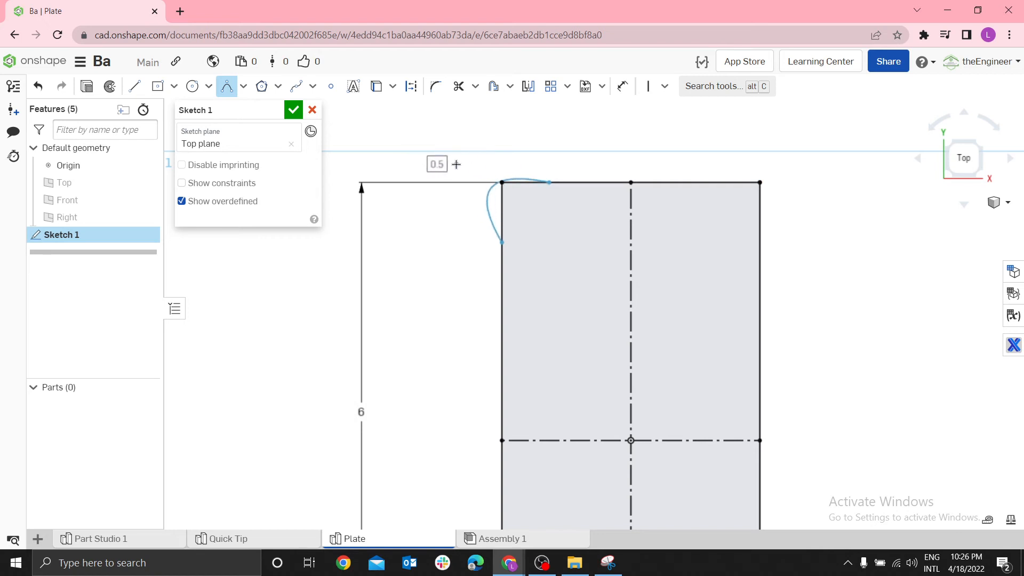
click(451, 166)
double_click(450, 166)
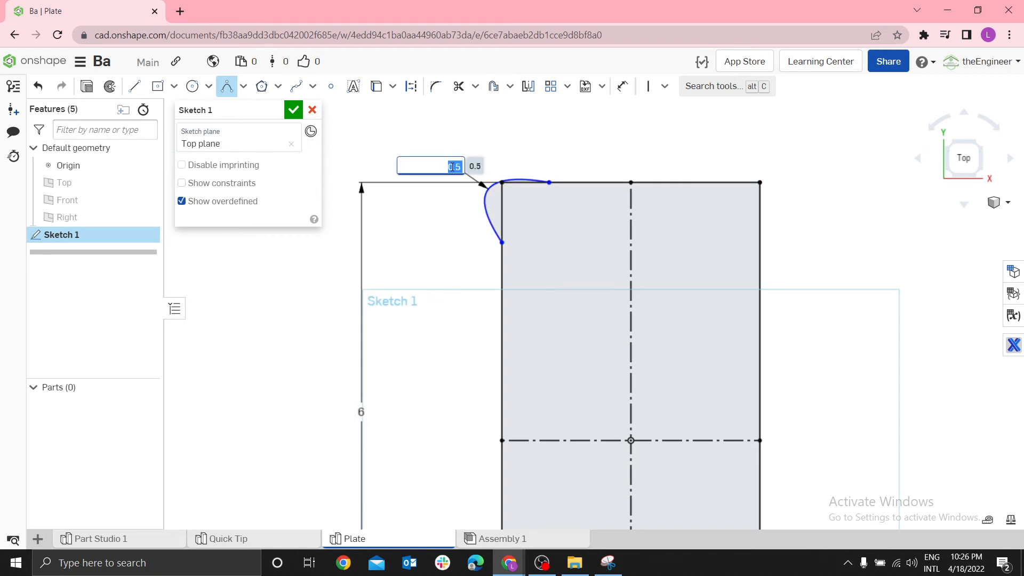
key(Return)
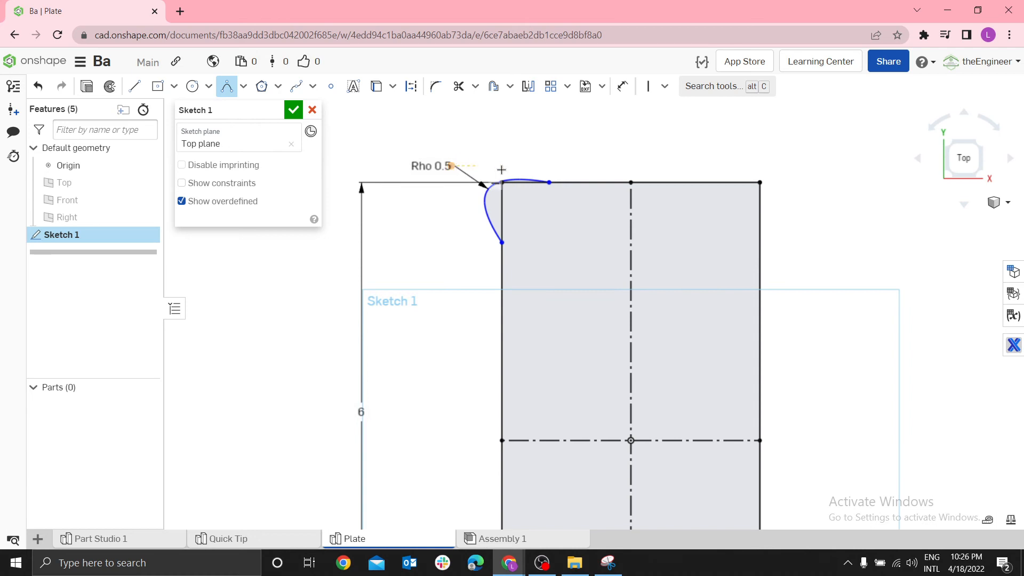
Make the conic's control point coincident with the rectangle's top-left corner
scroll(578, 168, up, 3)
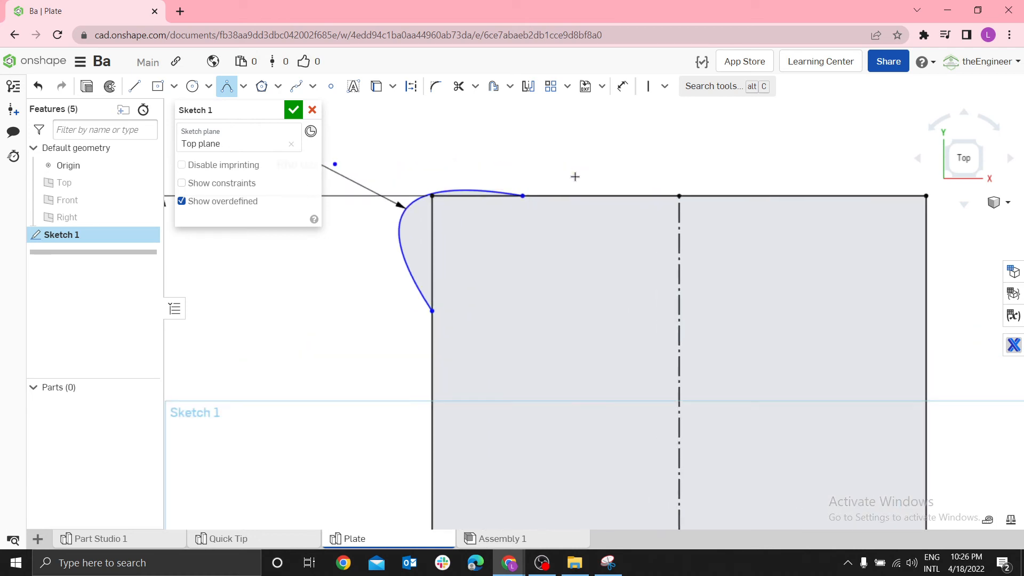
scroll(469, 207, down, 1)
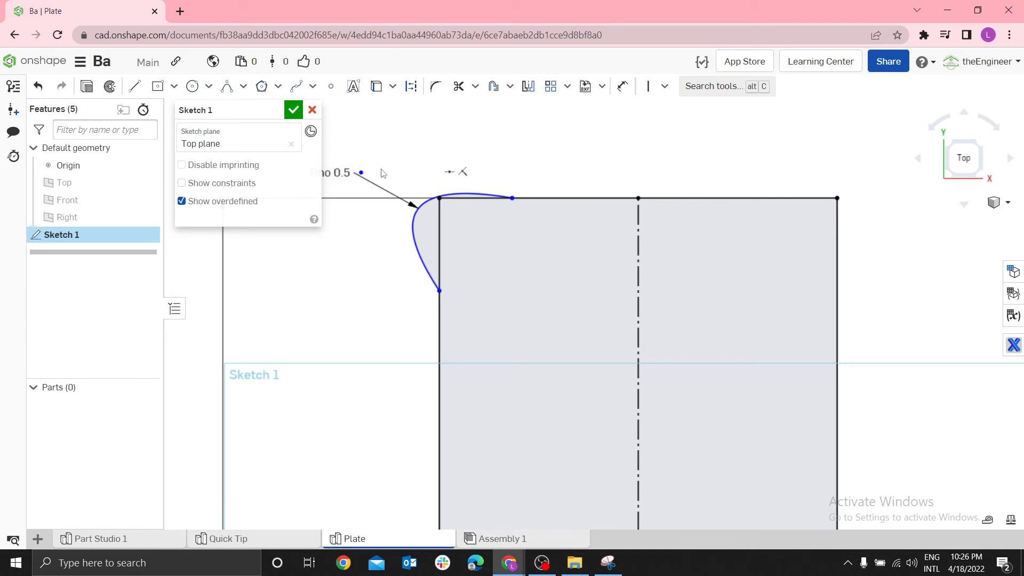
click(362, 174)
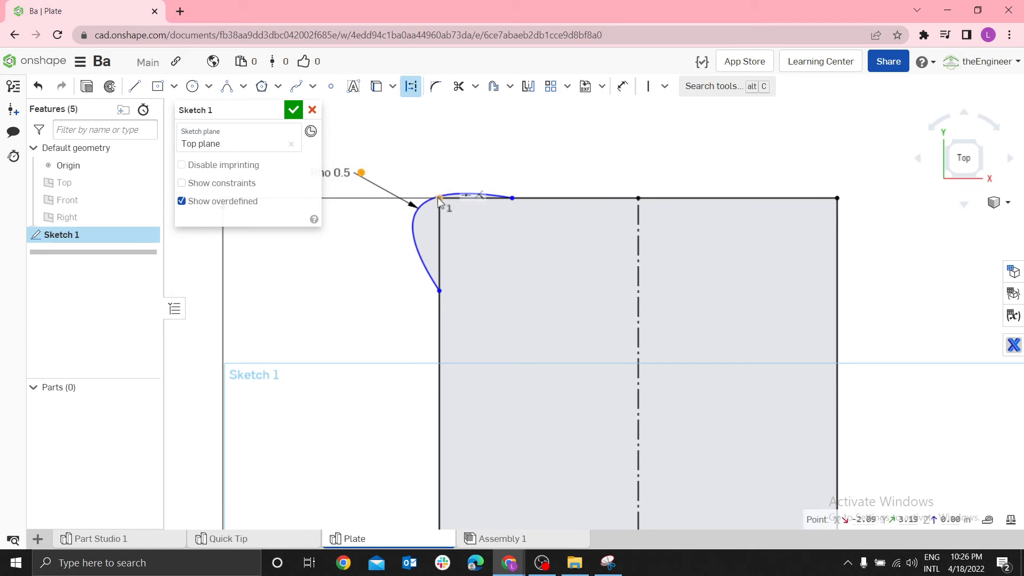
click(439, 198)
key(i)
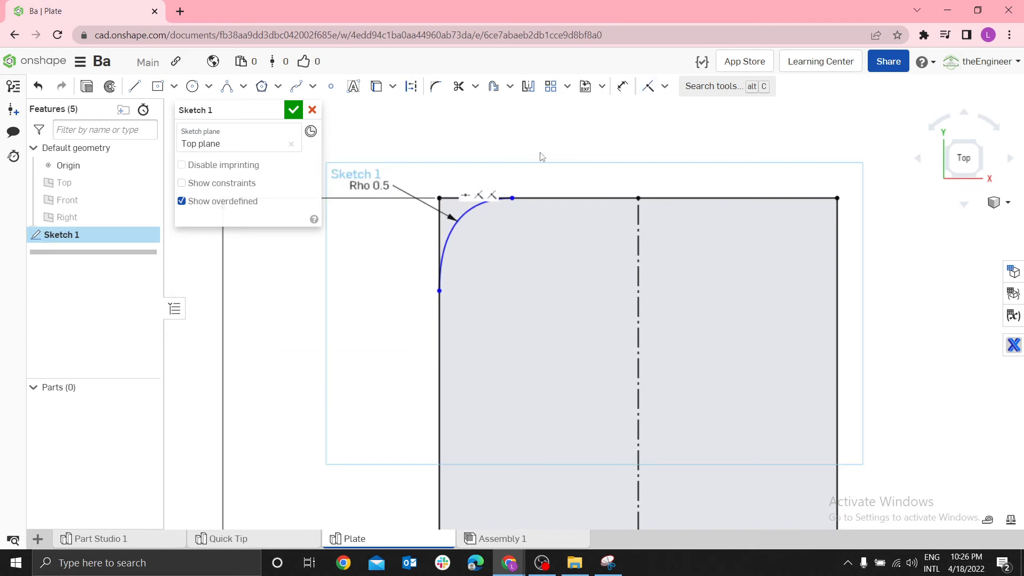
scroll(544, 153, up, 2)
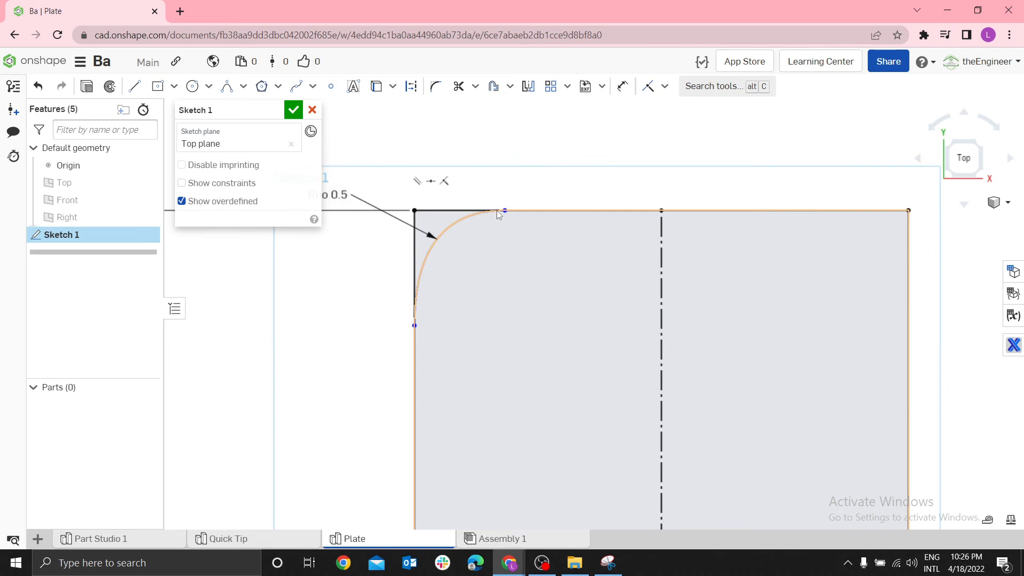
Dimension the conic's lower endpoint on the rectangle's left edge at 0.75 in from the top-left corner
key(d)
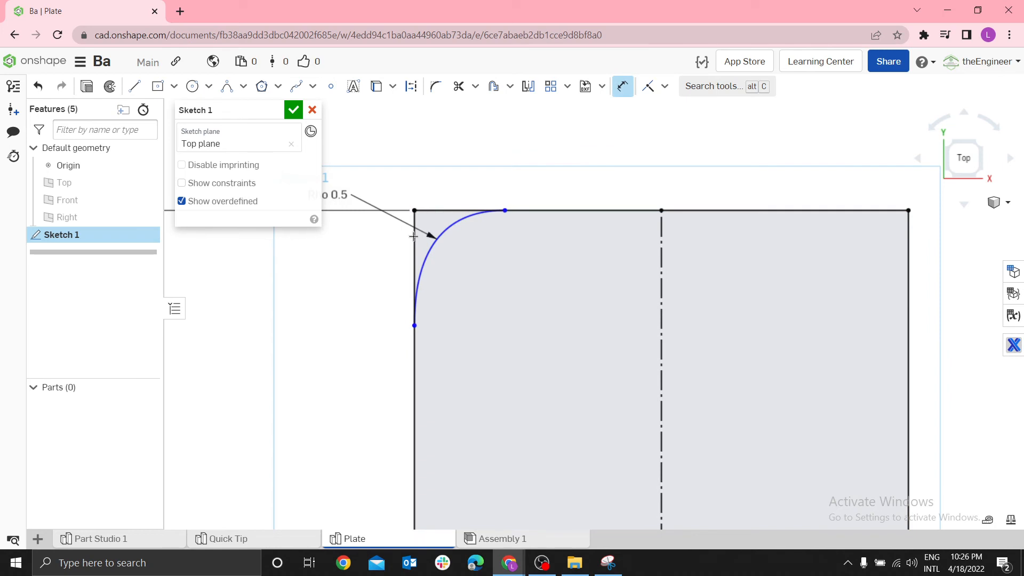
click(415, 325)
click(380, 276)
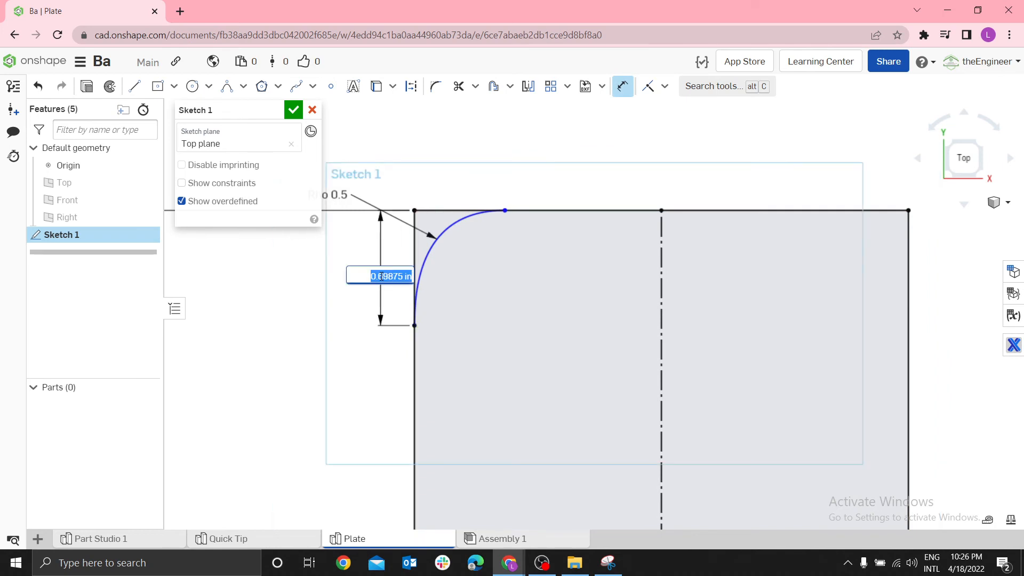
text(0.75)
key(Return)
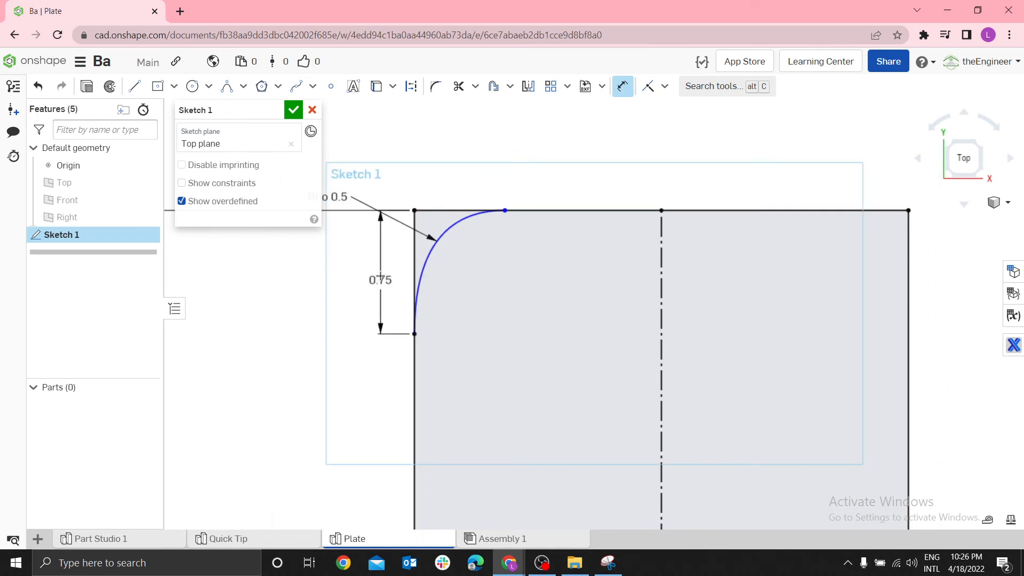
Dimension the conic's upper endpoint on the rectangle's top edge at 0.75 in from the top-left corner
click(506, 208)
click(487, 190)
text(0.75)
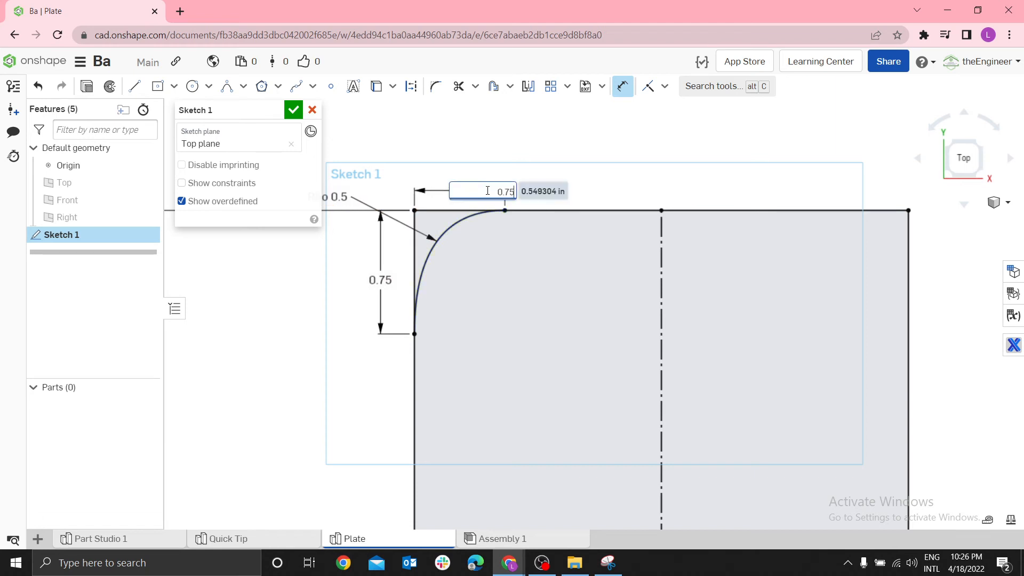
key(Return)
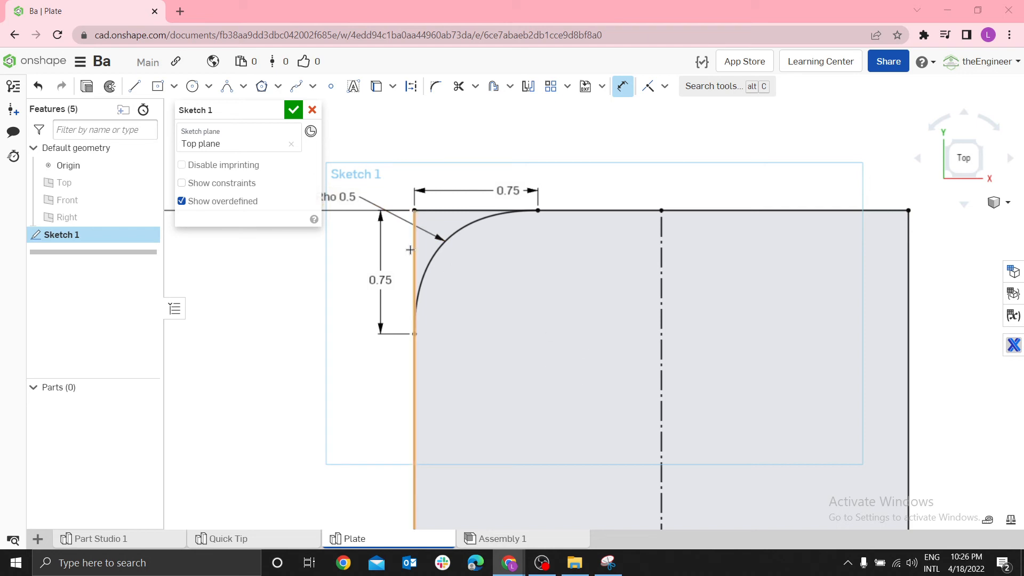
Mirror the top-left corner conic across the vertical construction centre line to the top-right corner
scroll(820, 277, down, 1)
scroll(852, 364, down, 1)
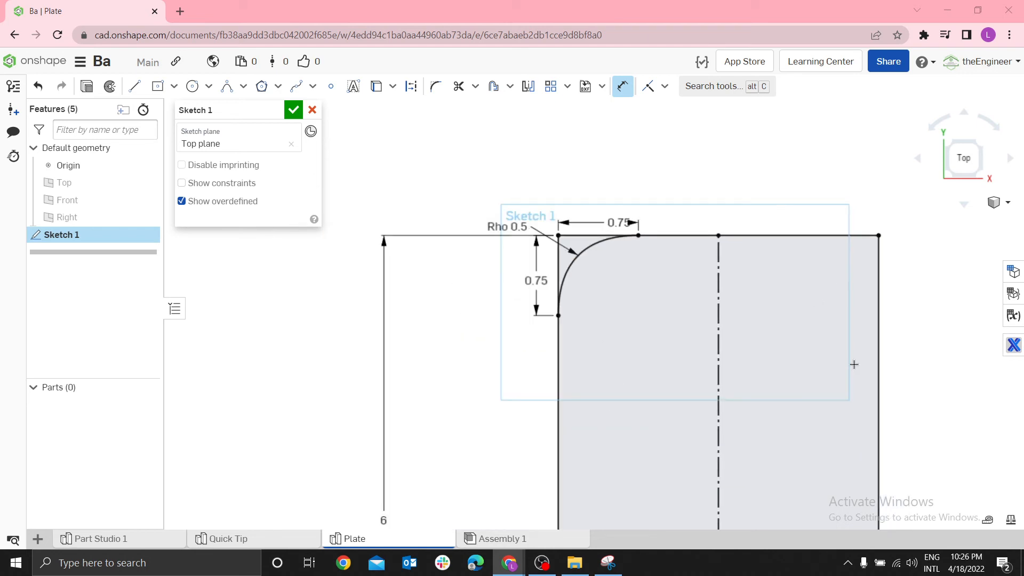
scroll(861, 423, up, 2)
scroll(836, 425, down, 3)
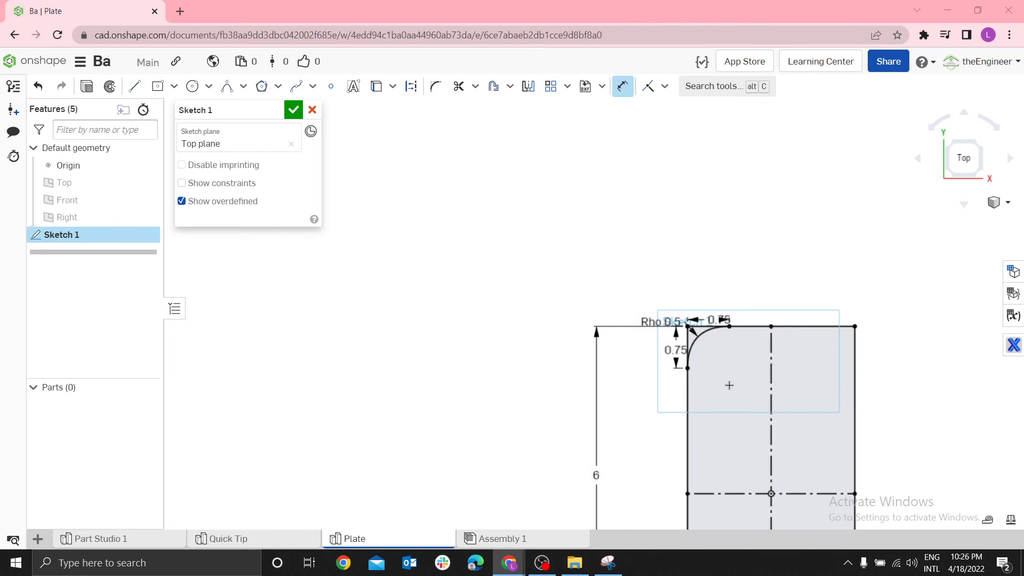
middle_drag(681, 388, 549, 190)
scroll(569, 107, up, 3)
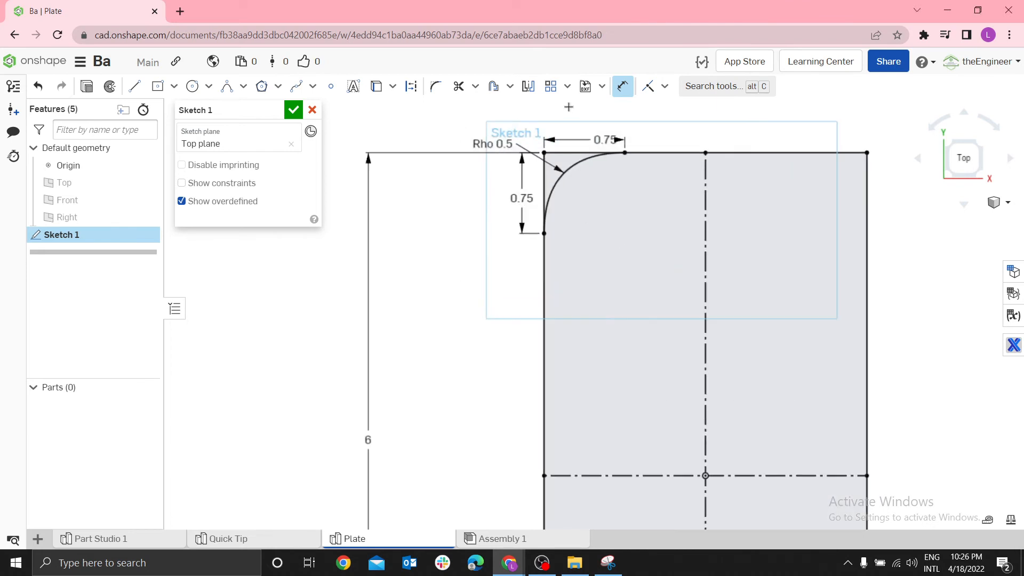
click(528, 87)
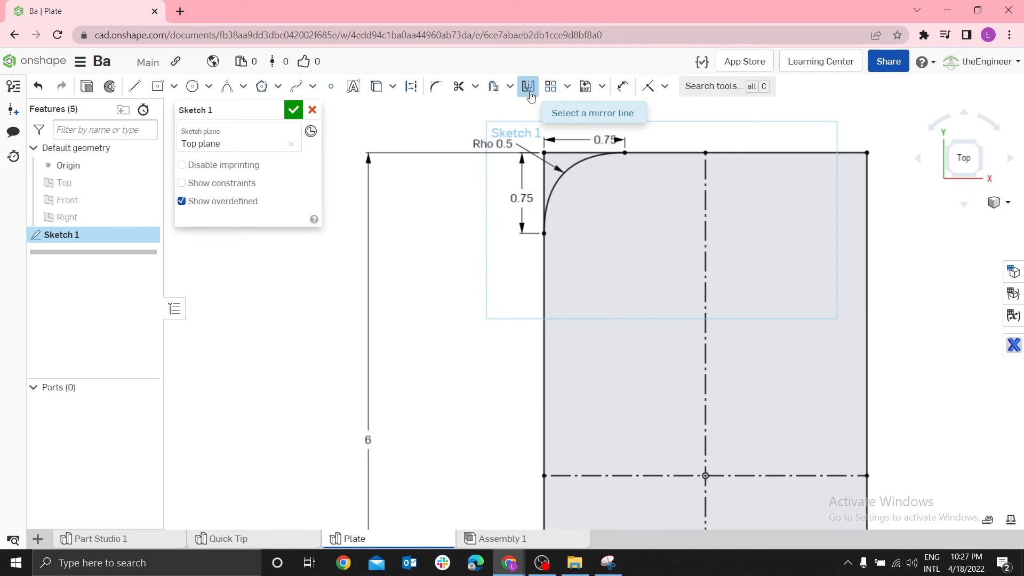
click(705, 197)
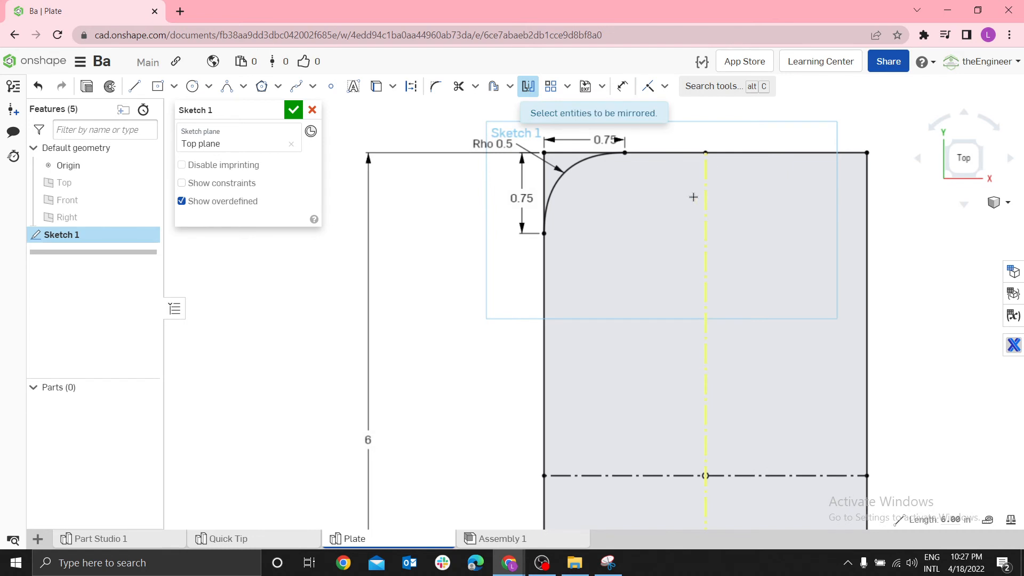
click(582, 165)
scroll(687, 276, down, 3)
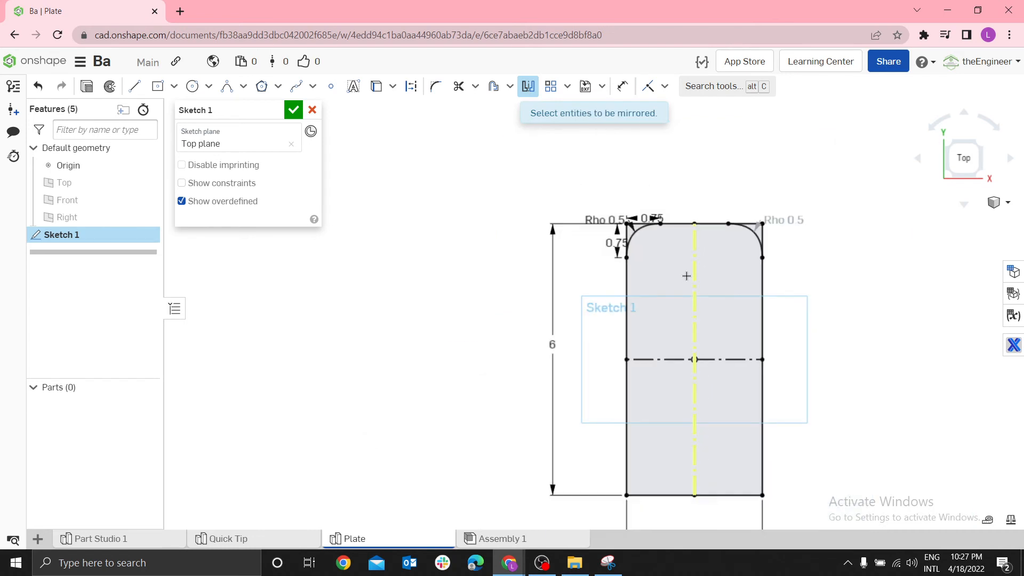
scroll(768, 479, up, 2)
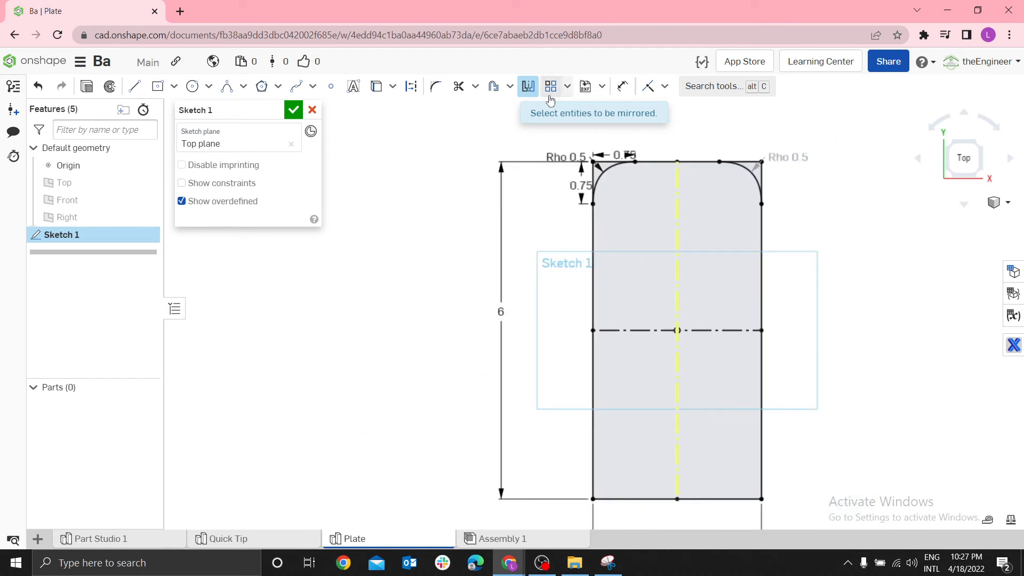
key(Escape)
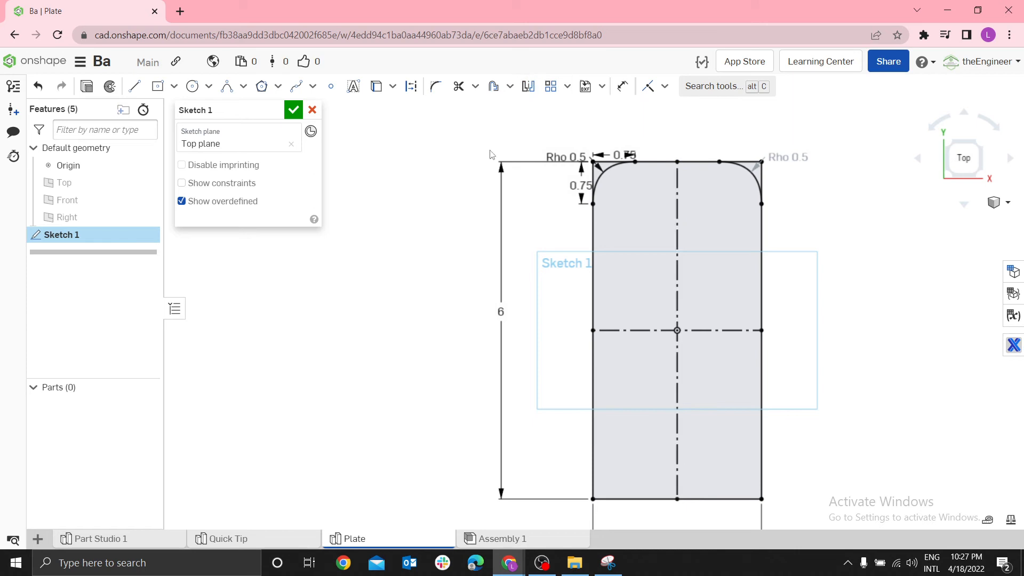
Mirror both upper corner conics across the horizontal construction centre line to the rectangle's two lower corners
click(528, 86)
click(644, 331)
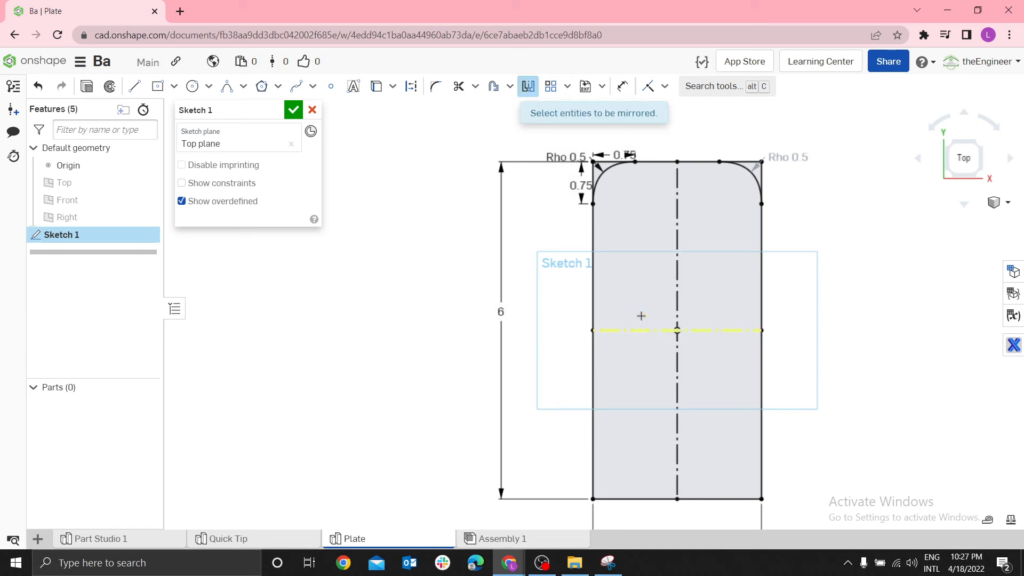
click(611, 173)
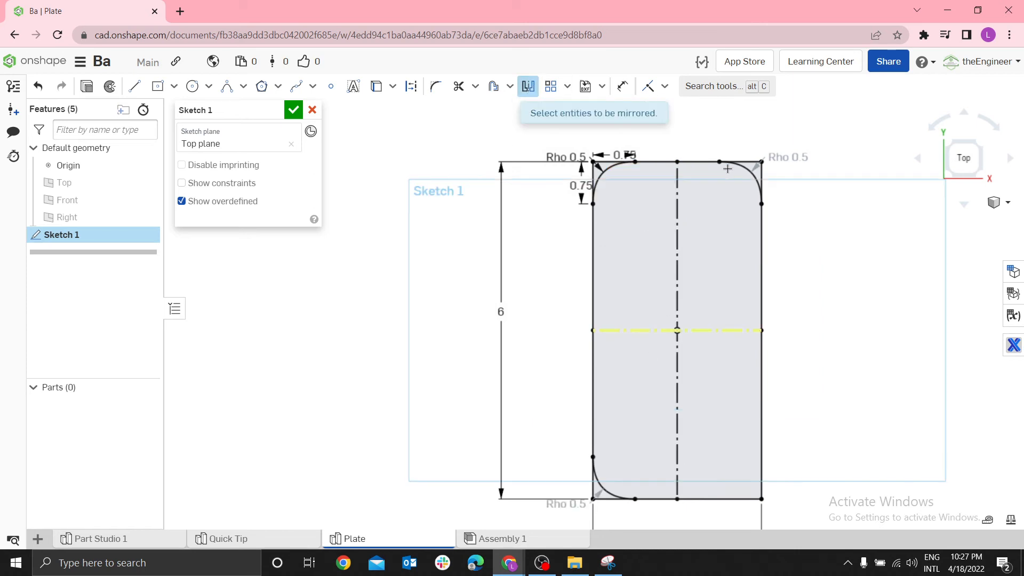
click(739, 169)
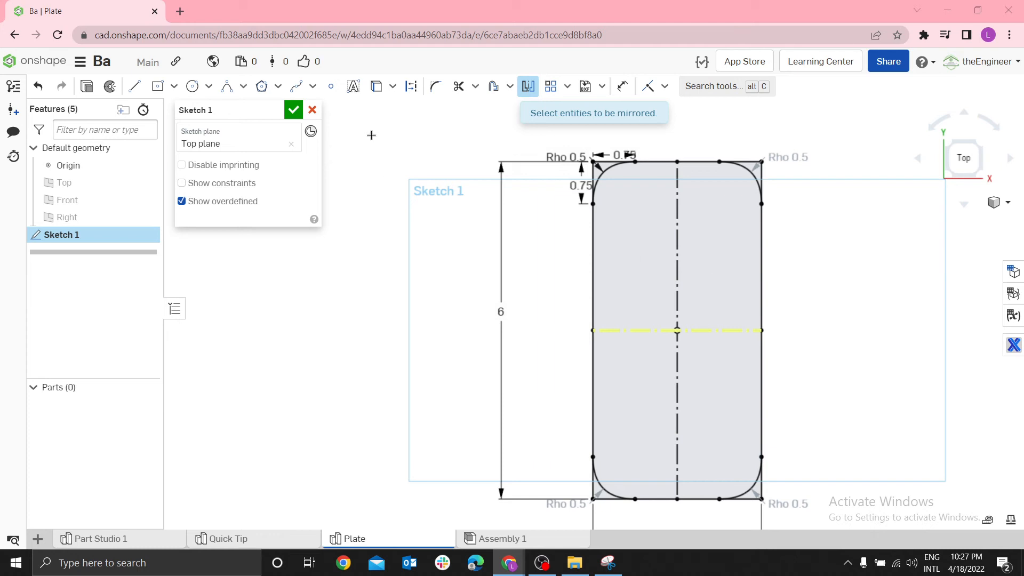
Try to trim the rectangle's edges outside the top-left conic, and undo the trim
click(476, 86)
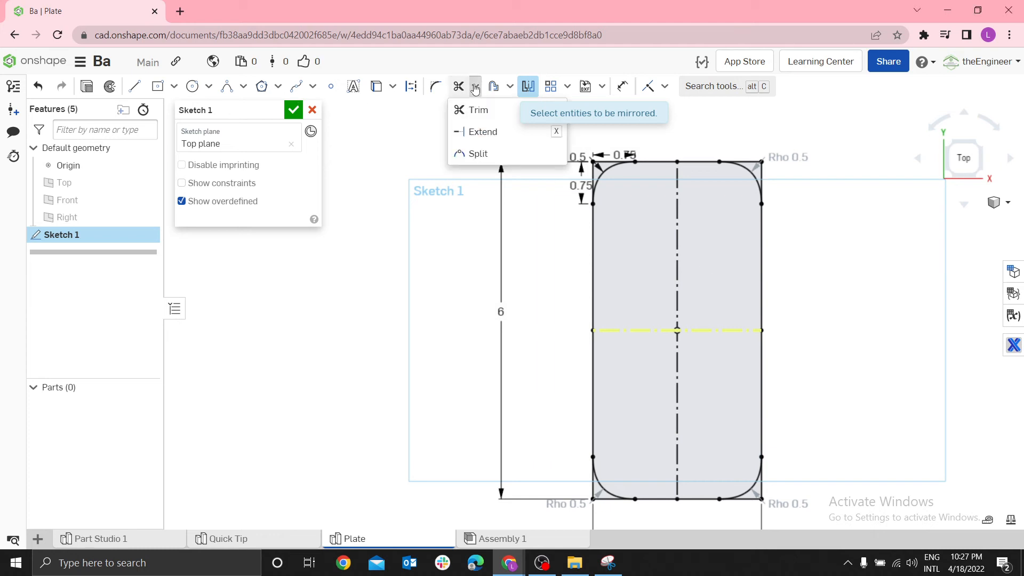
click(483, 111)
scroll(607, 152, up, 5)
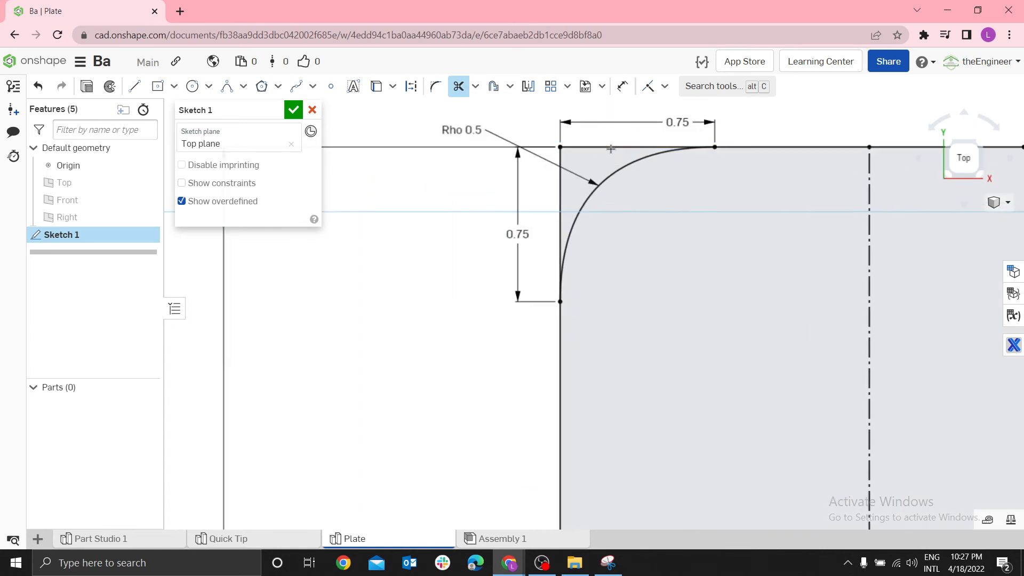
click(610, 148)
scroll(711, 229, down, 5)
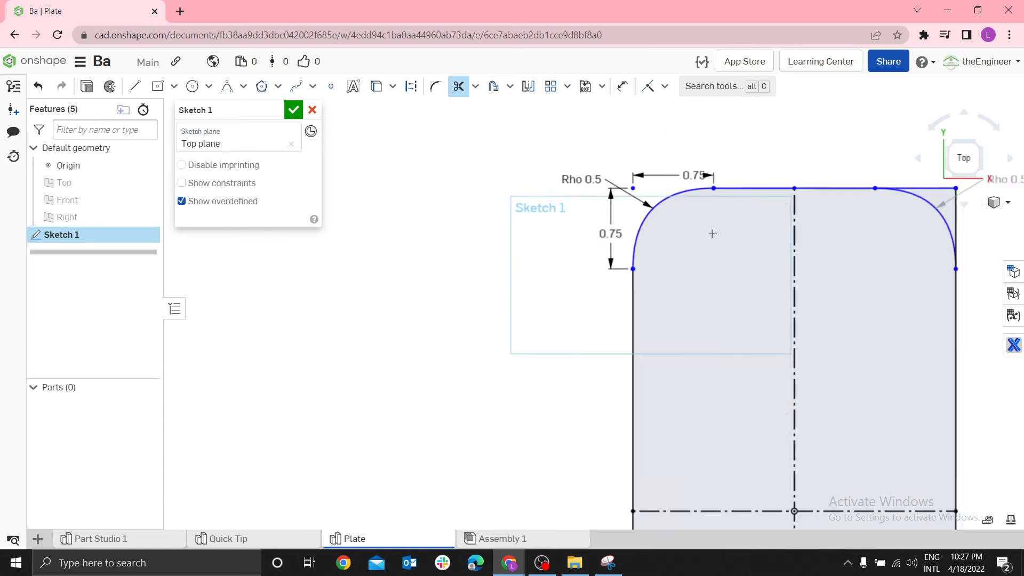
scroll(876, 200, up, 4)
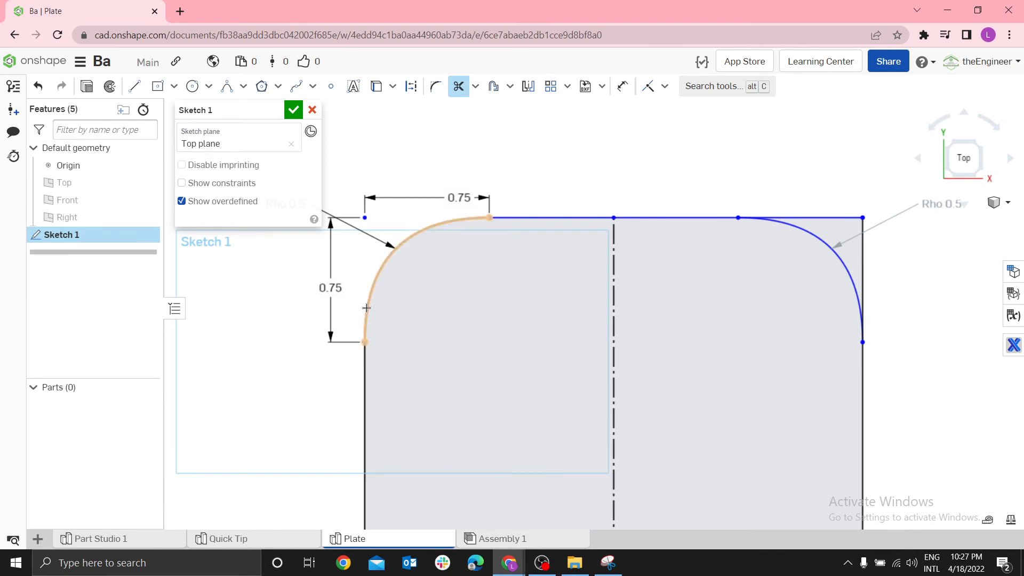
scroll(723, 247, down, 5)
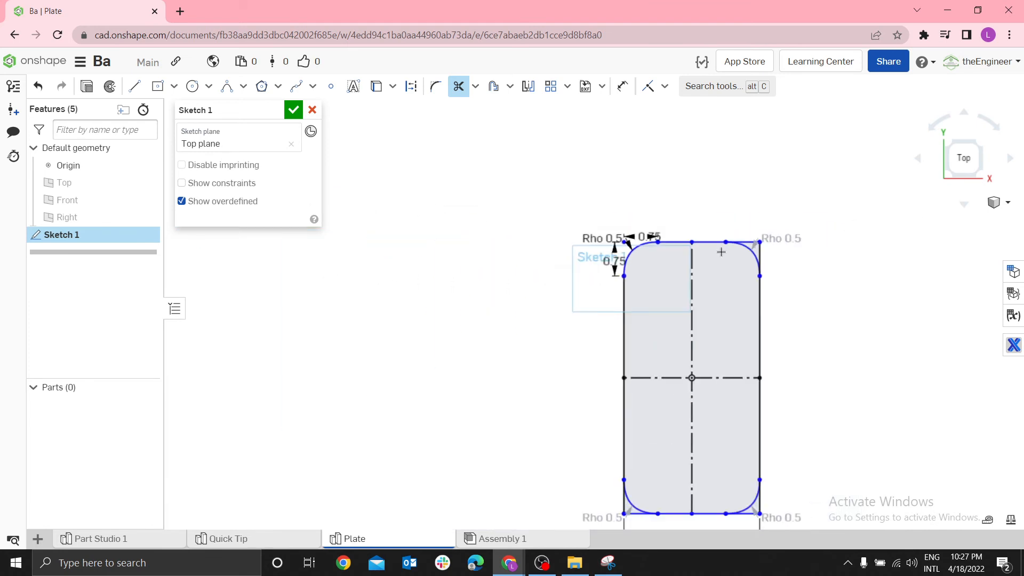
key(ctrl+z)
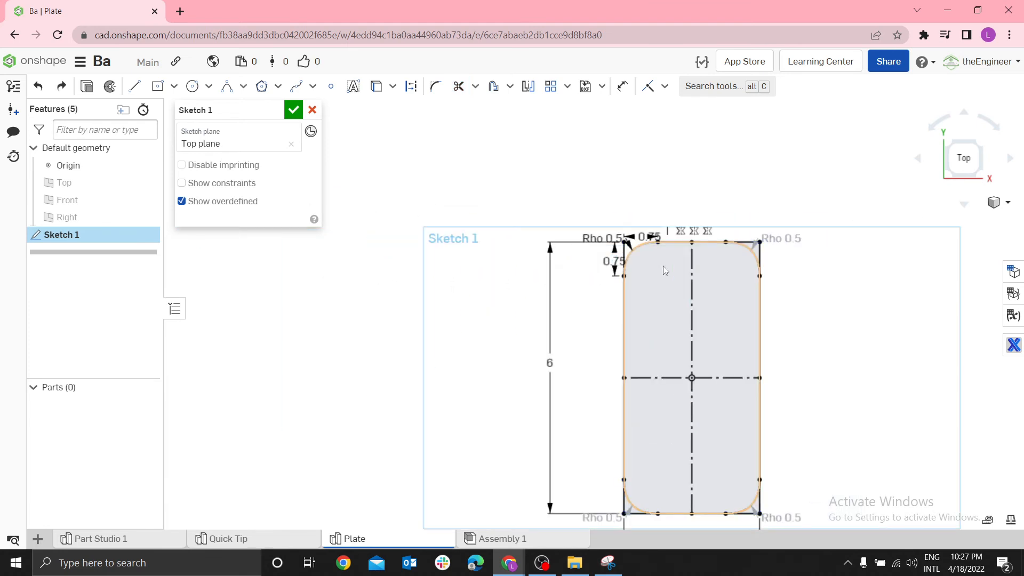
Reposition the top-left conic's Rho 0.5 label below the vertical 0.75 dimension, outside the rectangle
scroll(658, 260, up, 3)
scroll(632, 286, down, 5)
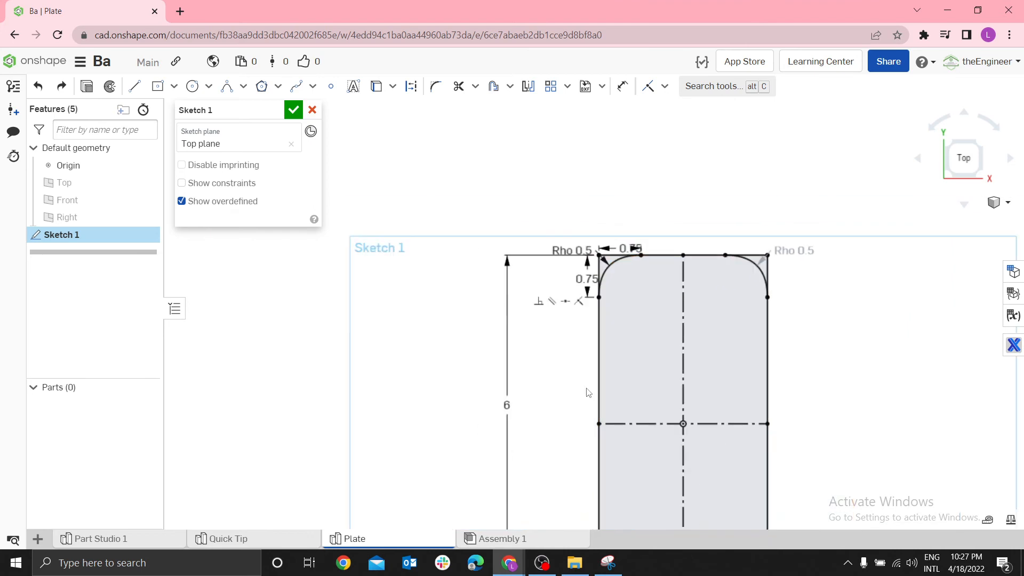
key(f)
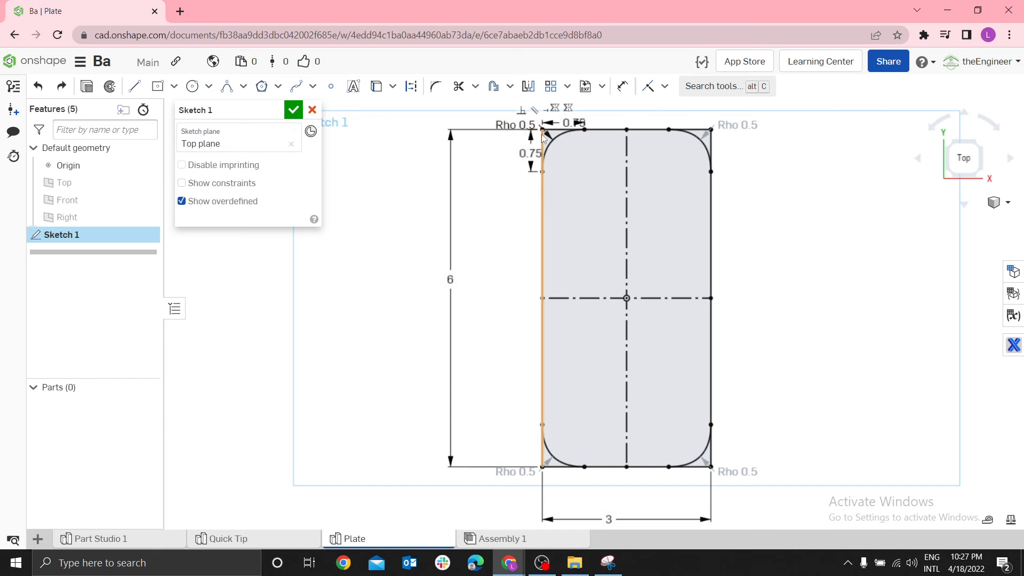
scroll(543, 130, up, 2)
scroll(543, 131, up, 1)
drag(509, 122, 504, 212)
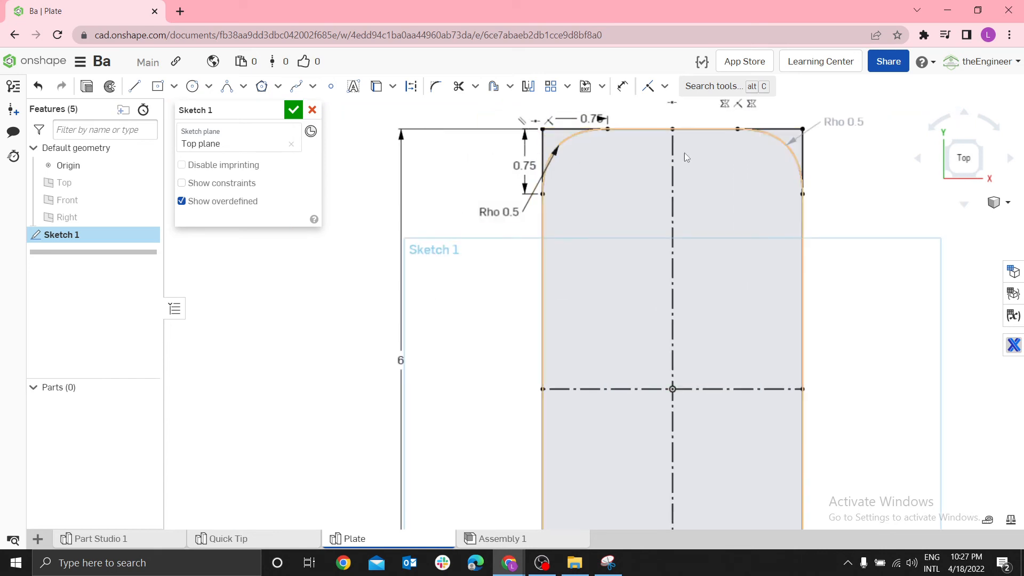
Delete the rectangle's height dimension and dimension its left edge again at 6 in
scroll(438, 315, down, 2)
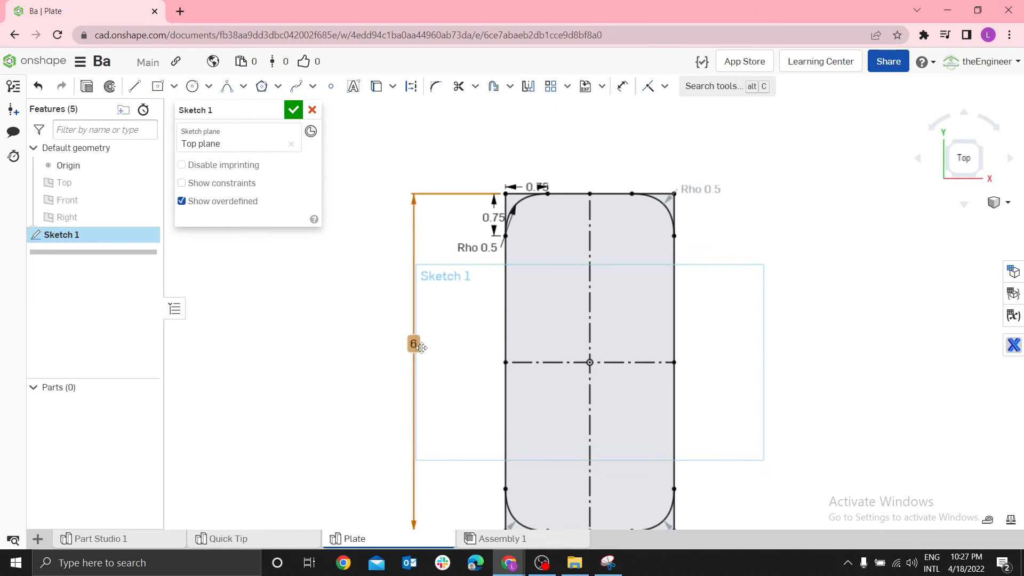
key(Delete)
key(d)
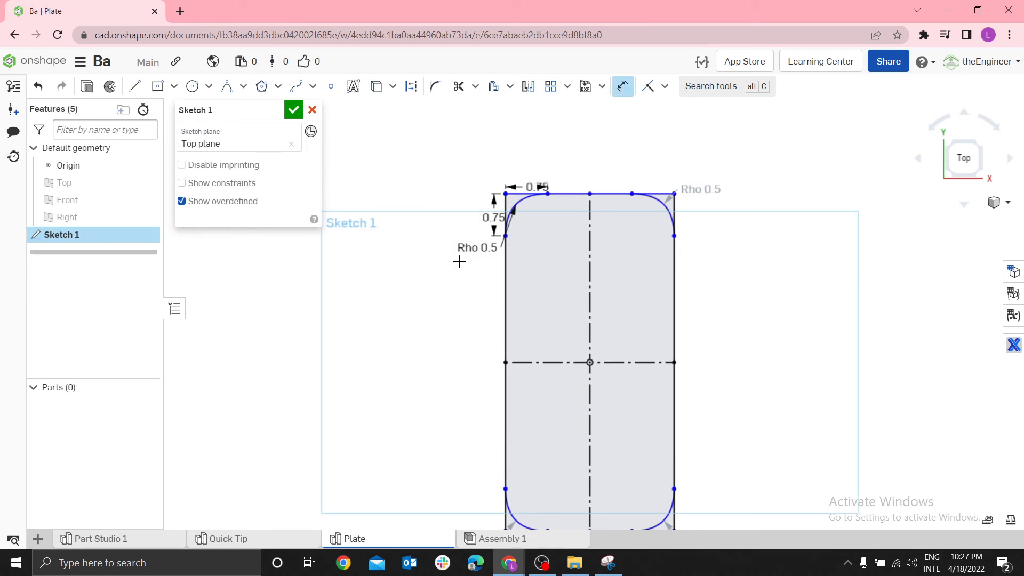
scroll(522, 321, down, 2)
click(514, 374)
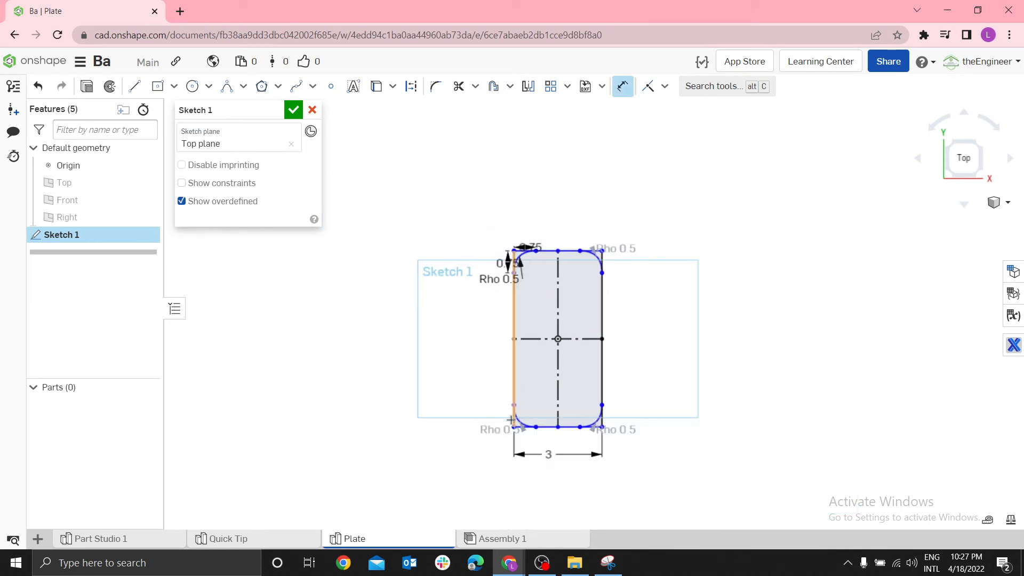
click(422, 359)
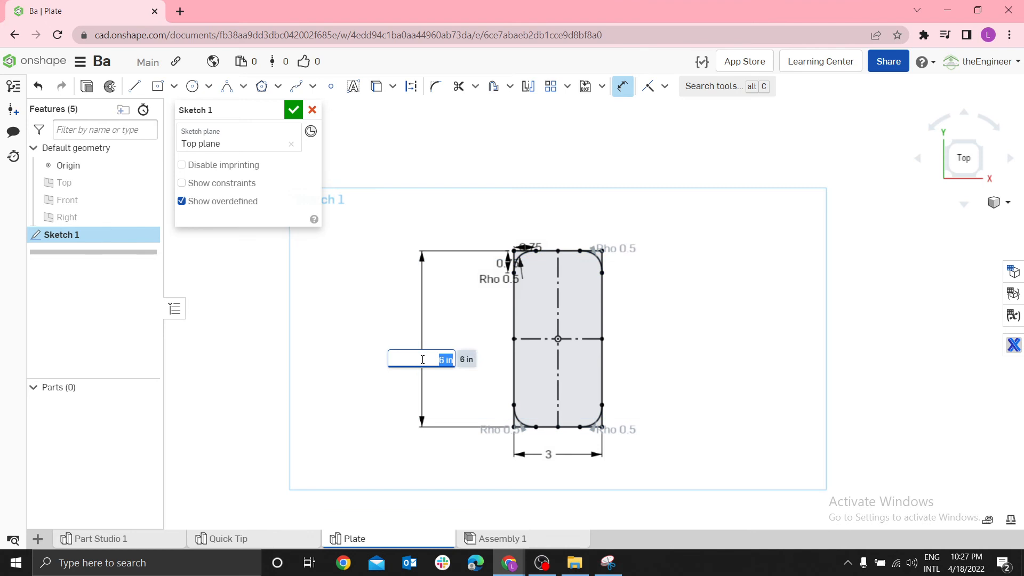
key(Return)
scroll(606, 379, up, 5)
scroll(654, 404, down, 2)
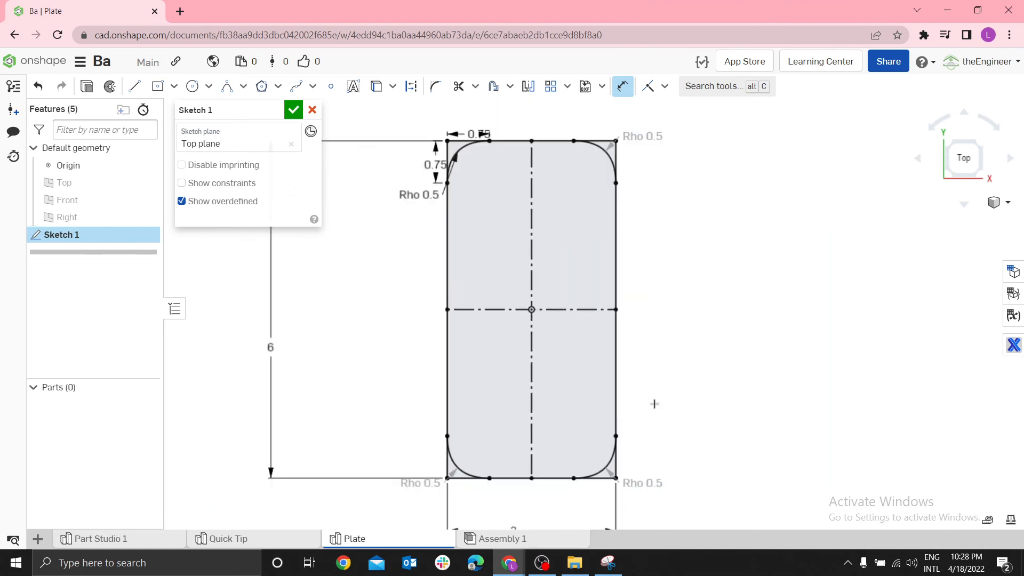
key(Escape)
Delete the rectangle's width dimension and dimension its bottom edge again at 3 in
scroll(611, 482, up, 2)
scroll(609, 492, down, 4)
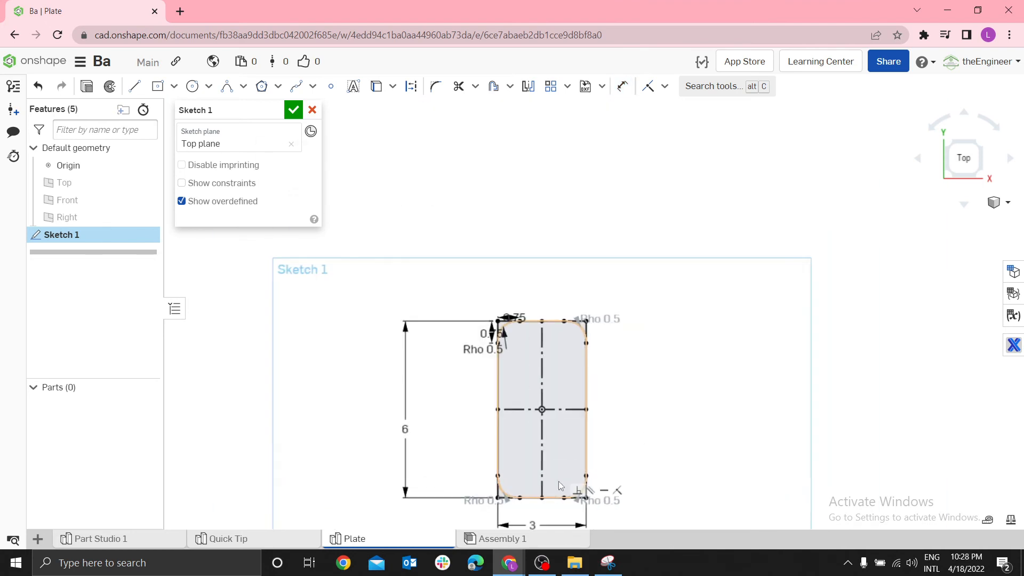
scroll(617, 496, up, 3)
click(650, 518)
key(Delete)
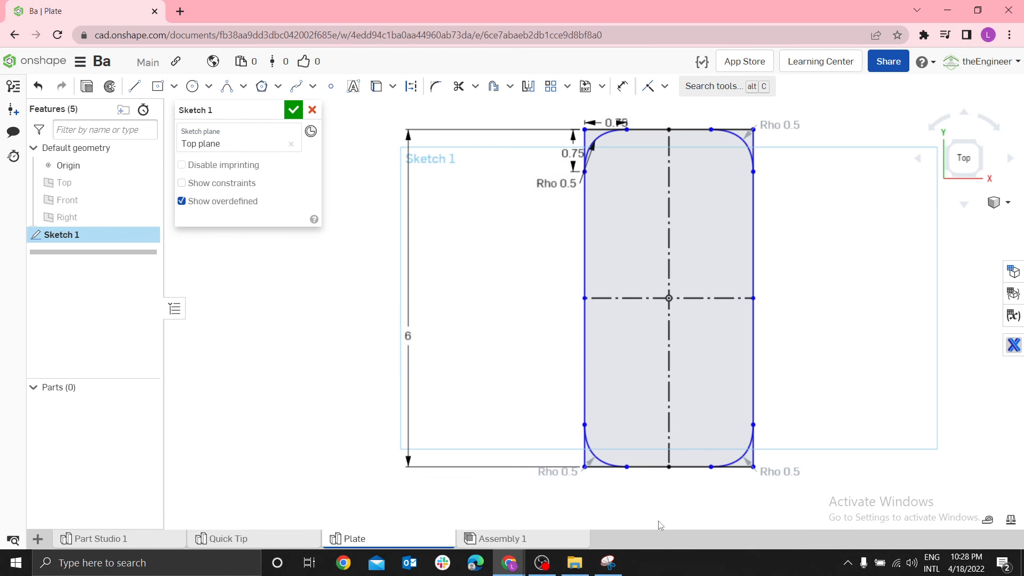
key(d)
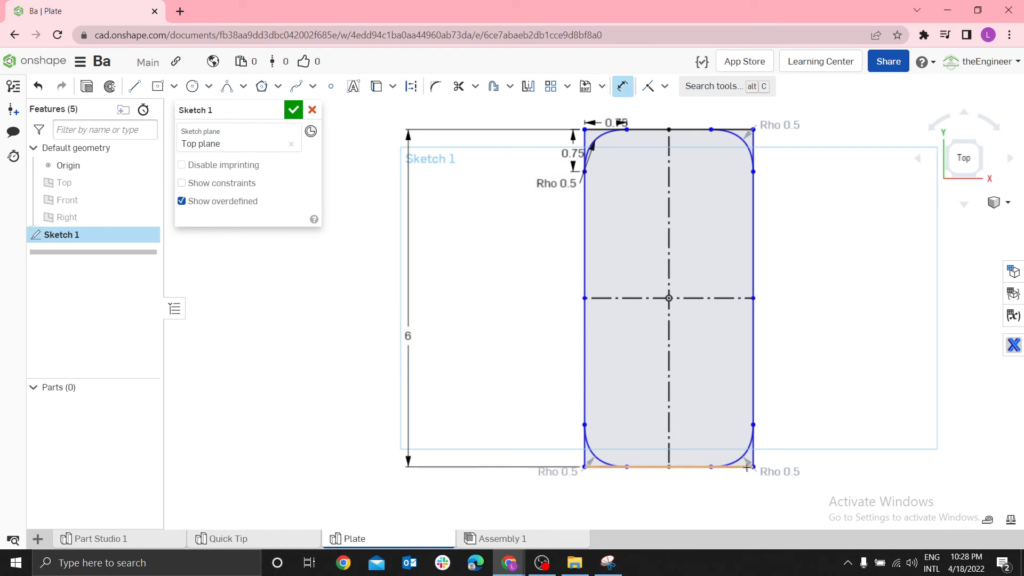
click(734, 468)
click(675, 505)
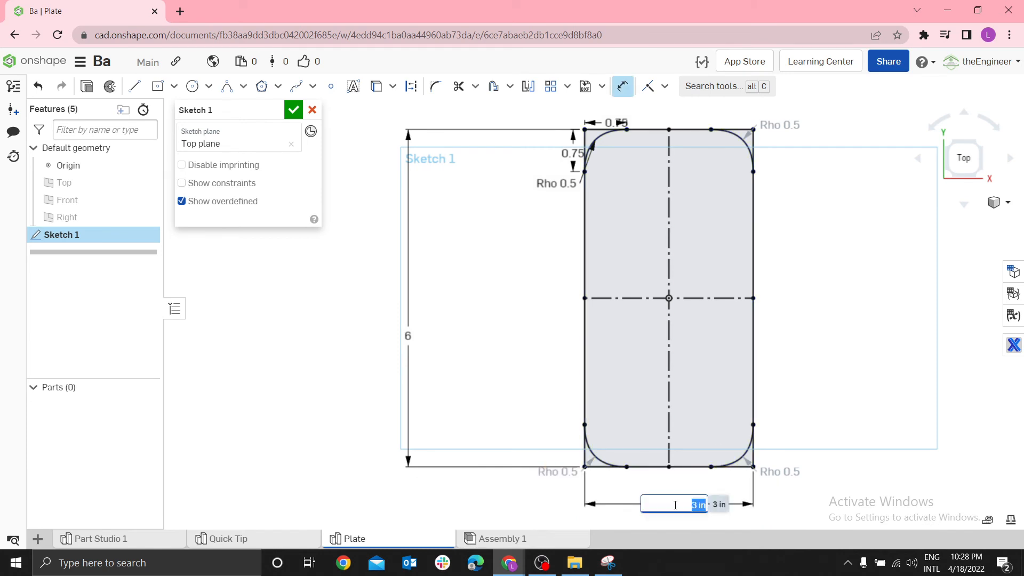
text(3)
key(Return)
scroll(737, 261, down, 2)
scroll(640, 193, up, 2)
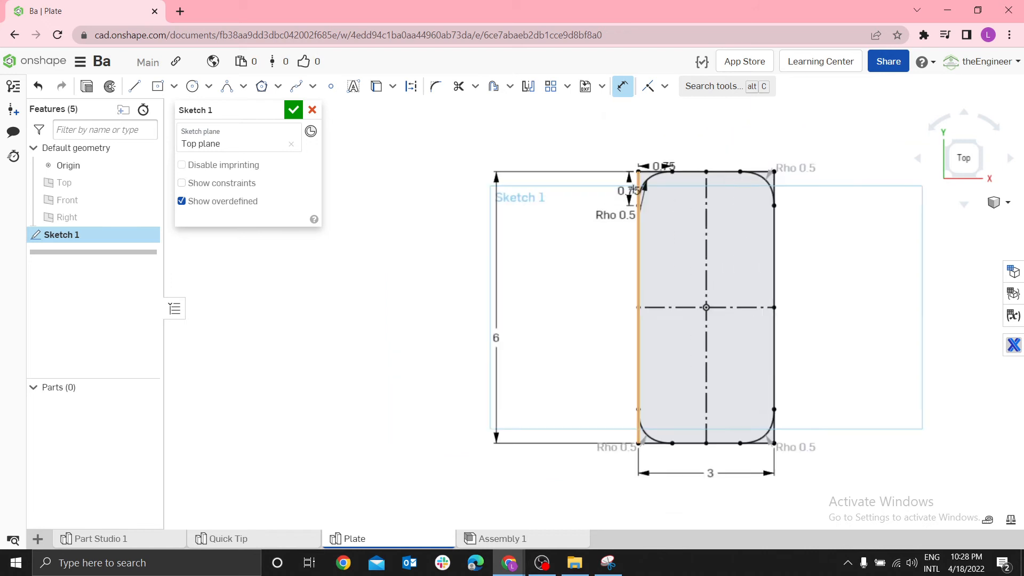
Trim the leftover rectangle edges outside the two upper conic corners
click(458, 86)
scroll(731, 193, up, 1)
scroll(731, 192, up, 3)
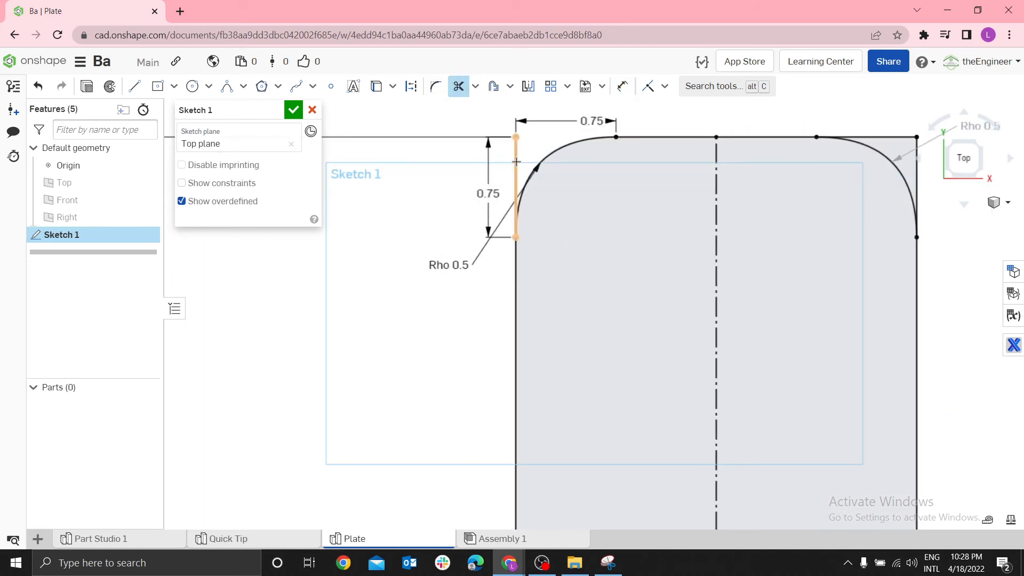
click(516, 163)
click(918, 180)
scroll(837, 246, down, 3)
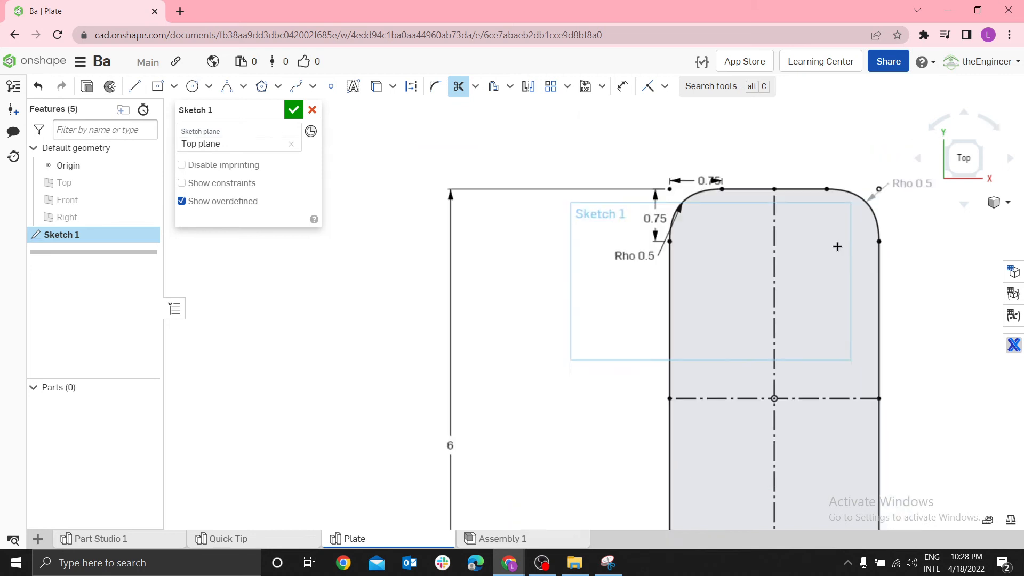
scroll(837, 247, down, 3)
scroll(875, 197, up, 10)
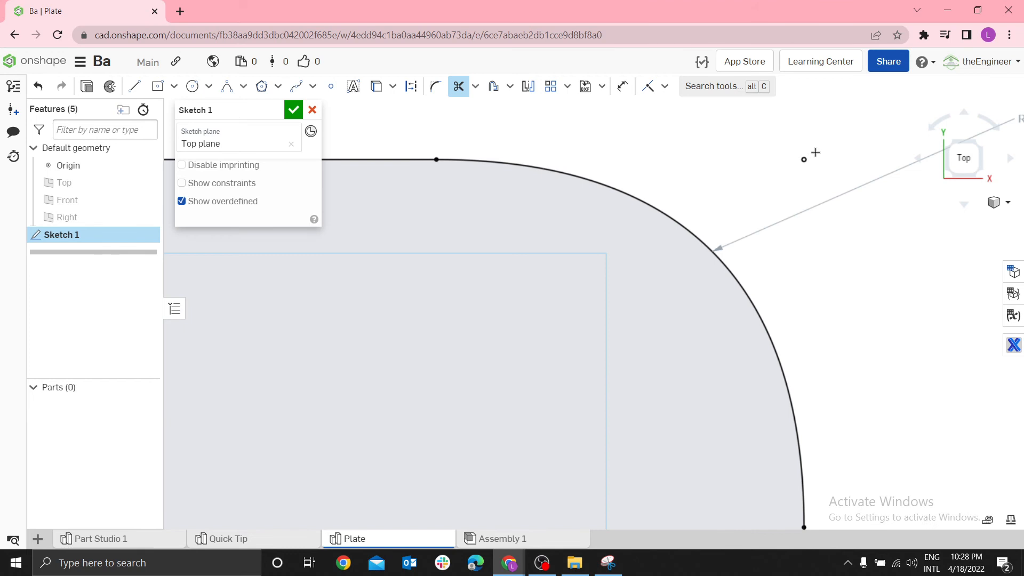
Trim the leftover rectangle edges outside the two lower conic corners and finish the sketch
scroll(710, 235, down, 10)
scroll(737, 245, up, 8)
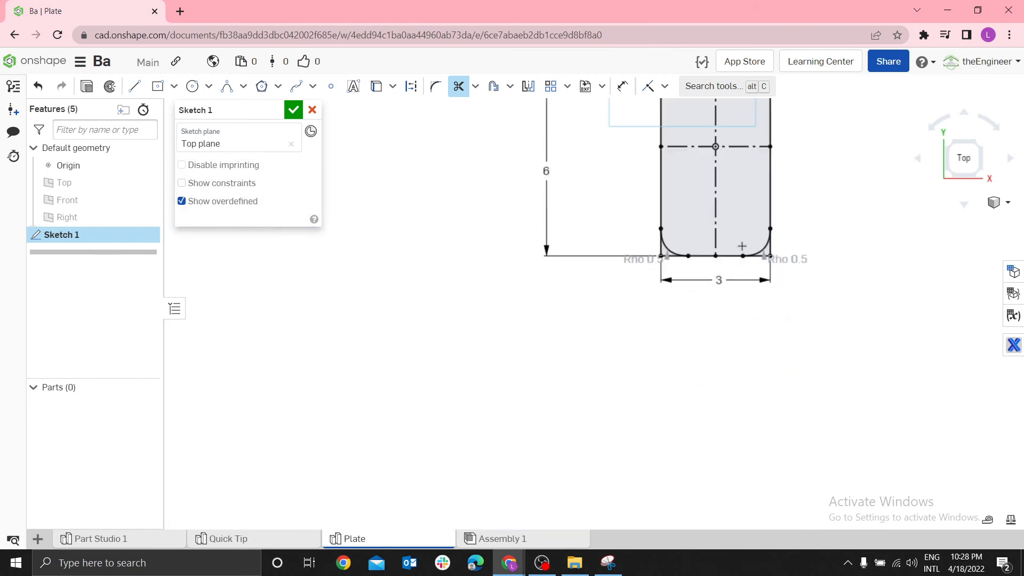
click(469, 285)
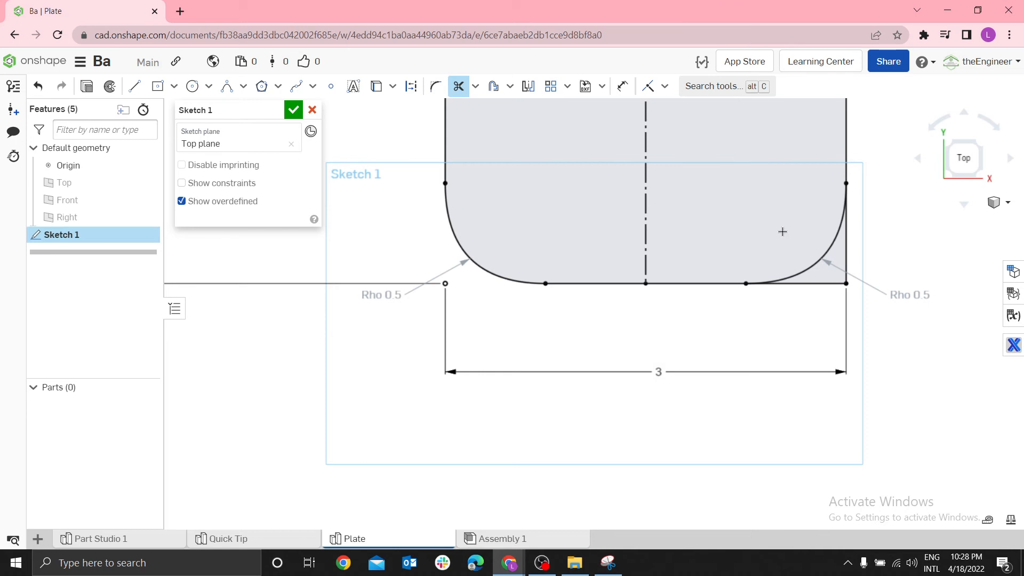
click(827, 283)
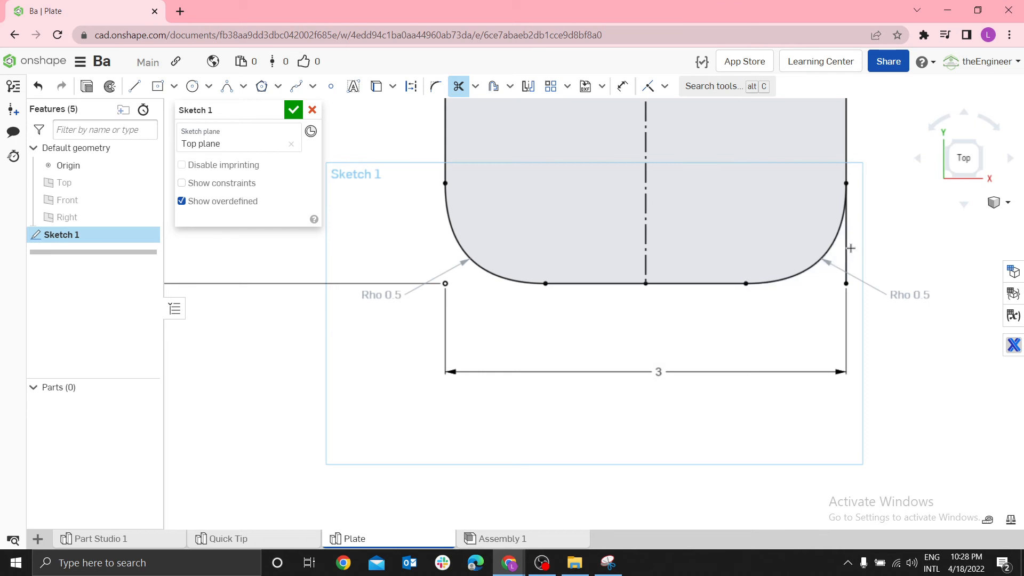
click(847, 239)
click(293, 111)
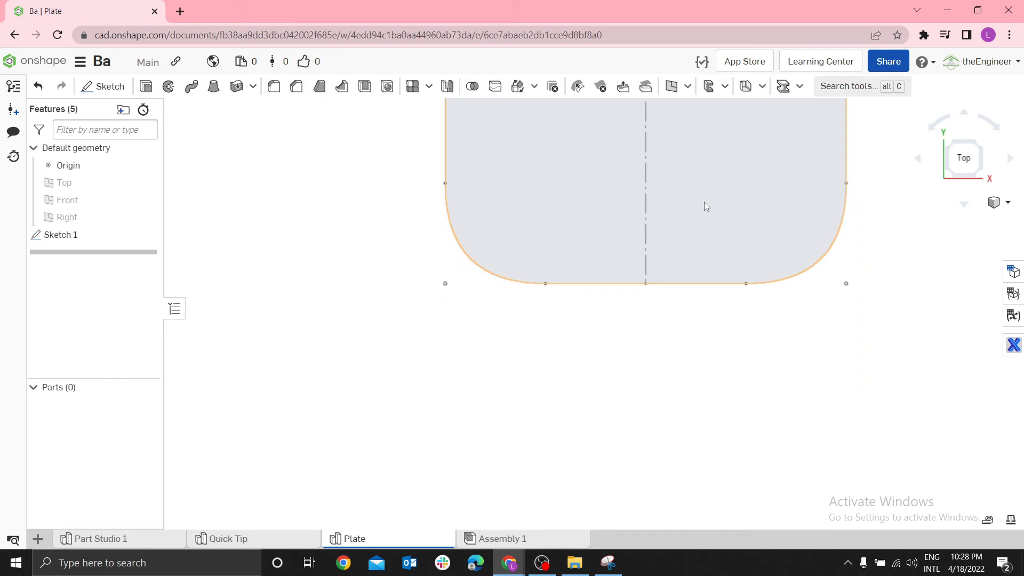
Create a plane offset 0.5 in below the Top plane, checking the reference image in Snipping Tool before accepting it
key(shift+7)
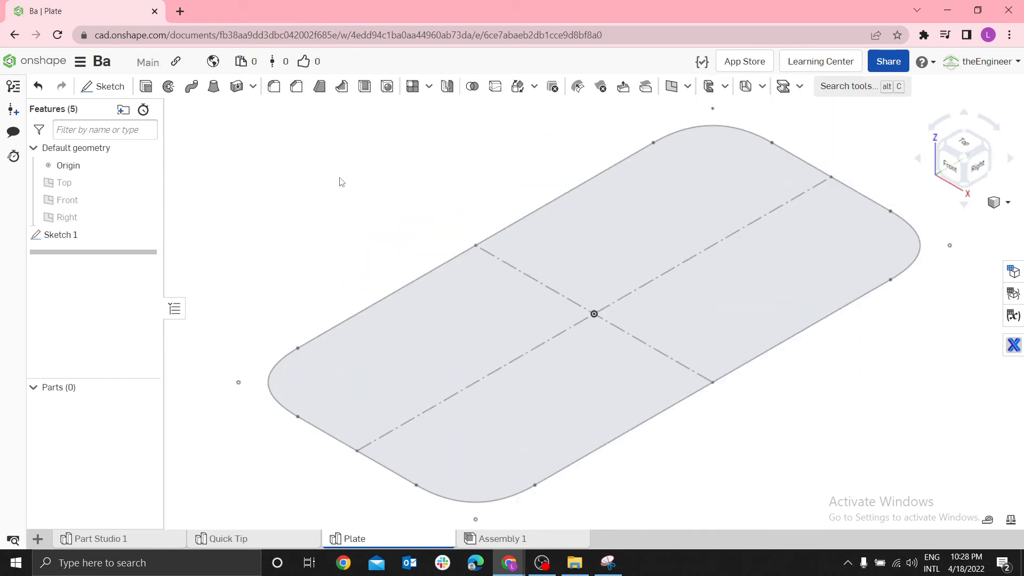
click(86, 187)
click(675, 88)
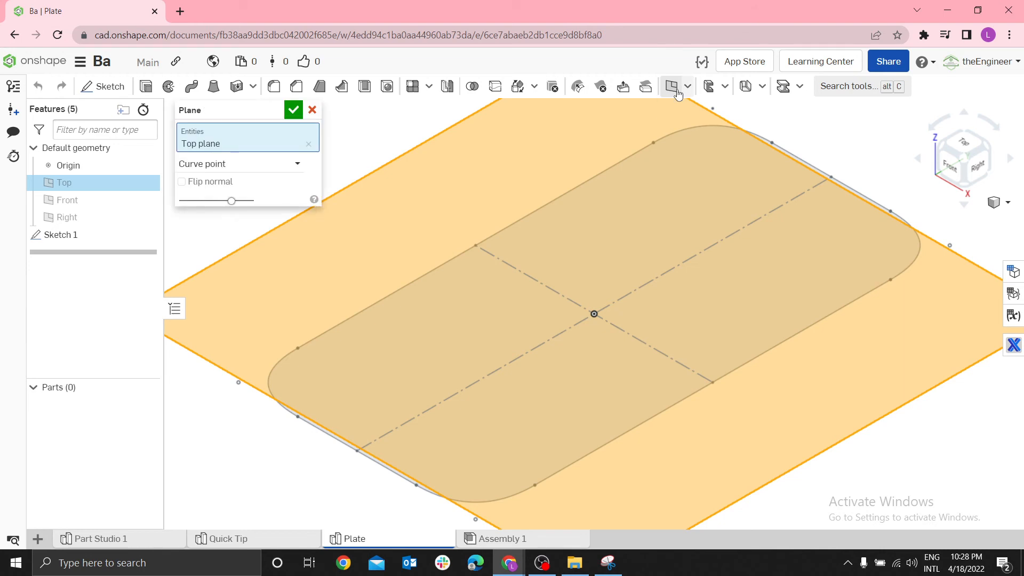
scroll(718, 222, down, 4)
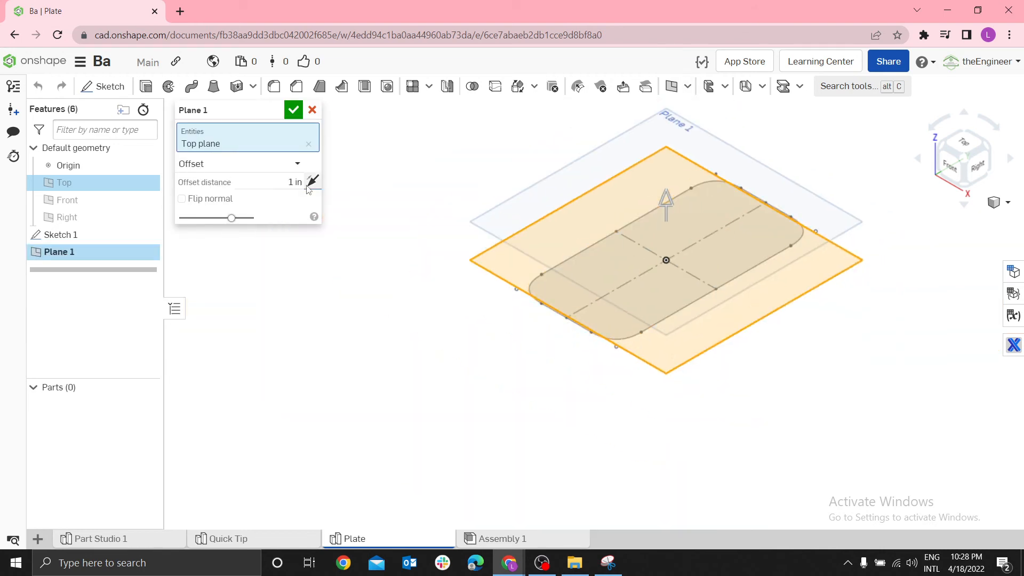
click(300, 183)
text(0)
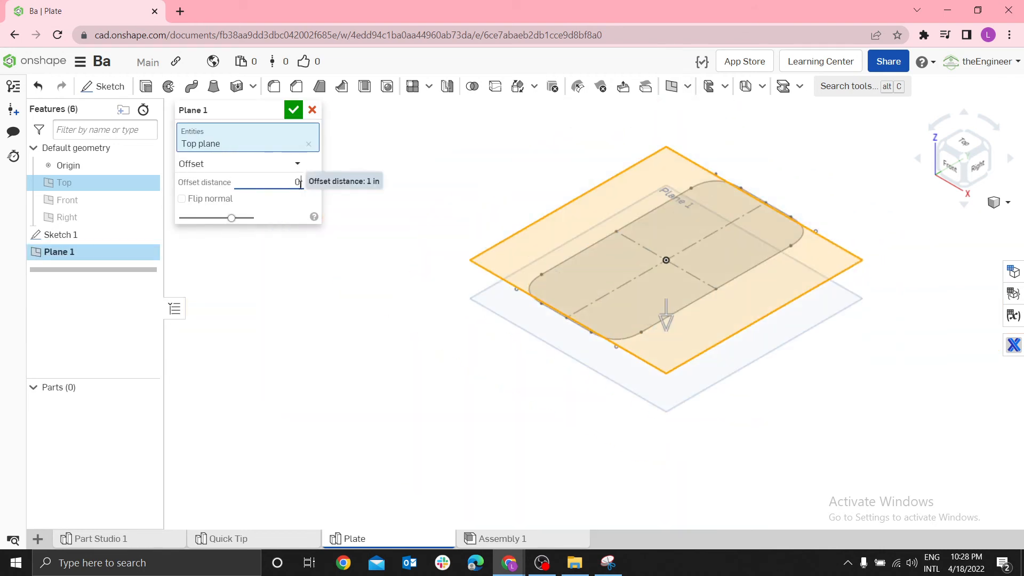
text(.5)
key(Return)
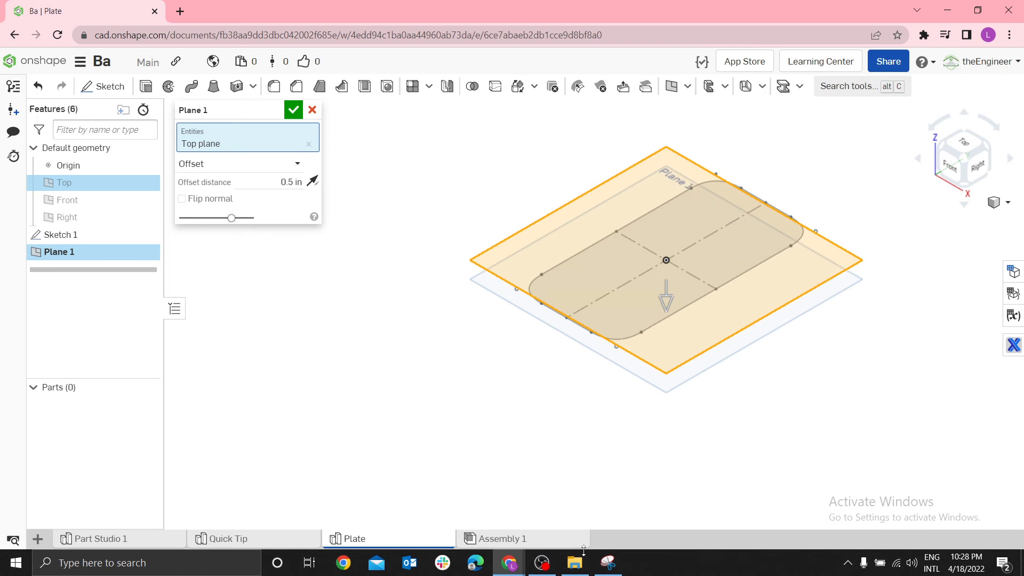
click(610, 565)
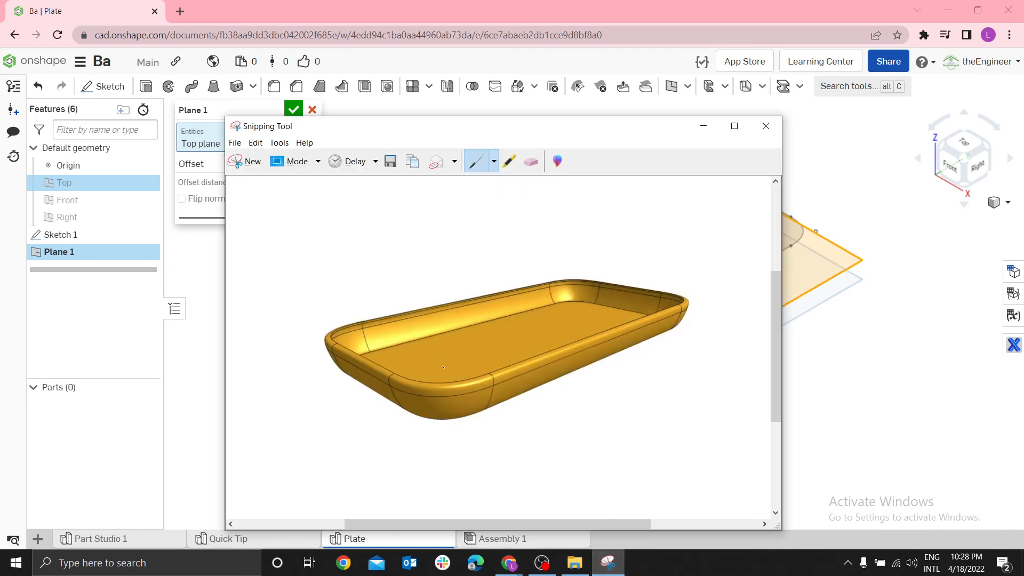
click(704, 126)
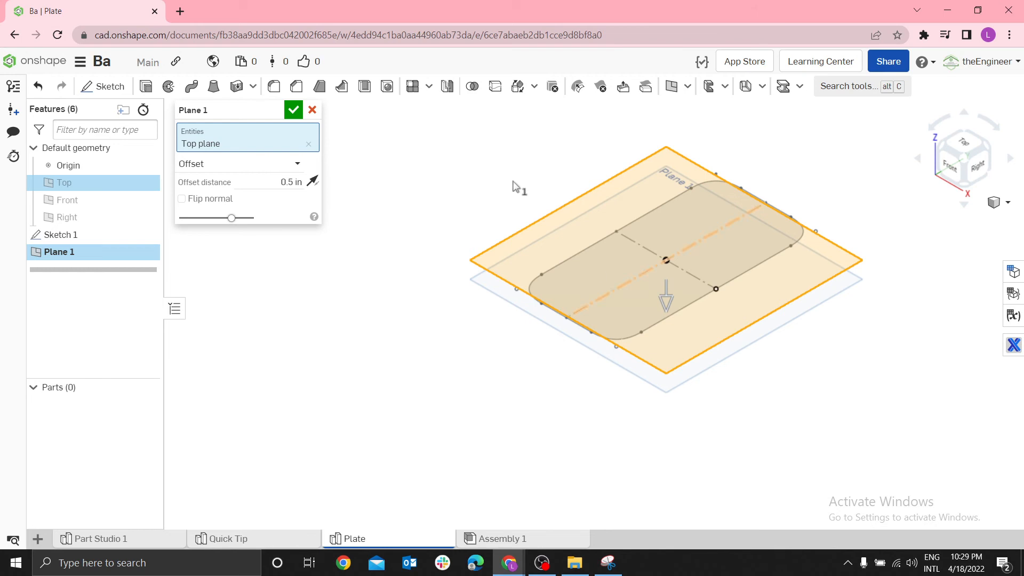
click(293, 111)
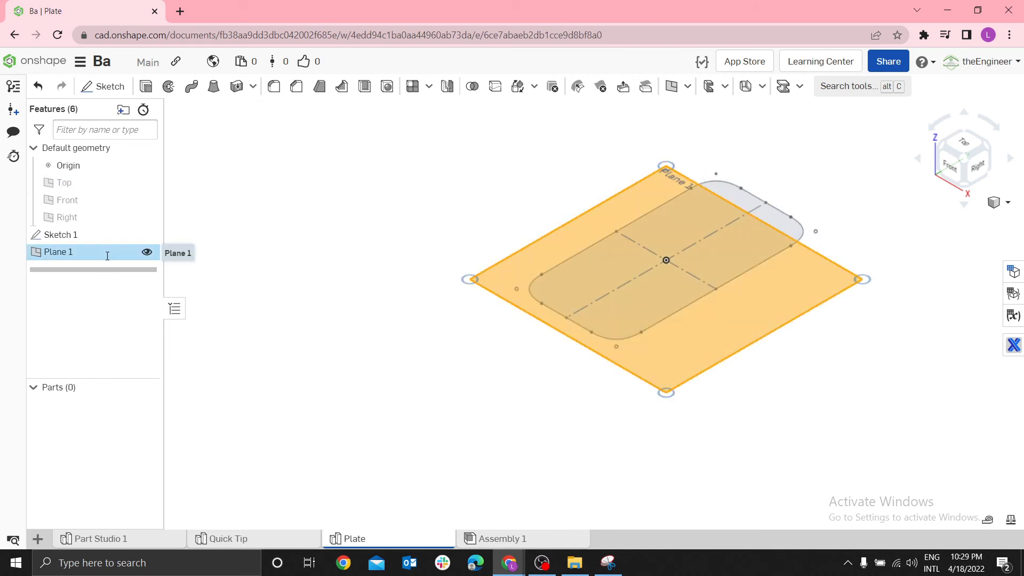
Rename the offset plane as Bottom Profile Plane
double_click(107, 254)
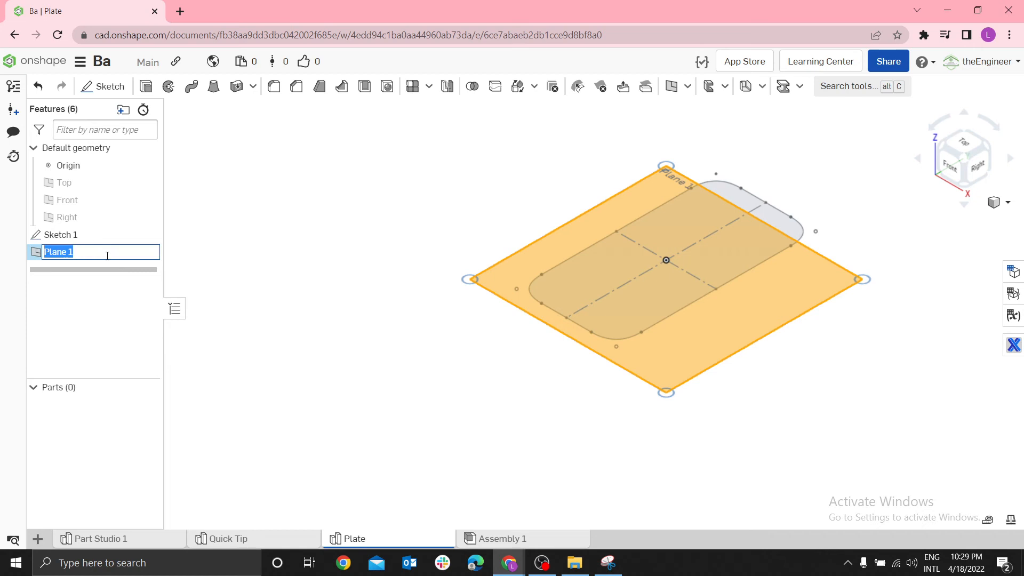
text(Bottom Profile Plane)
key(Return)
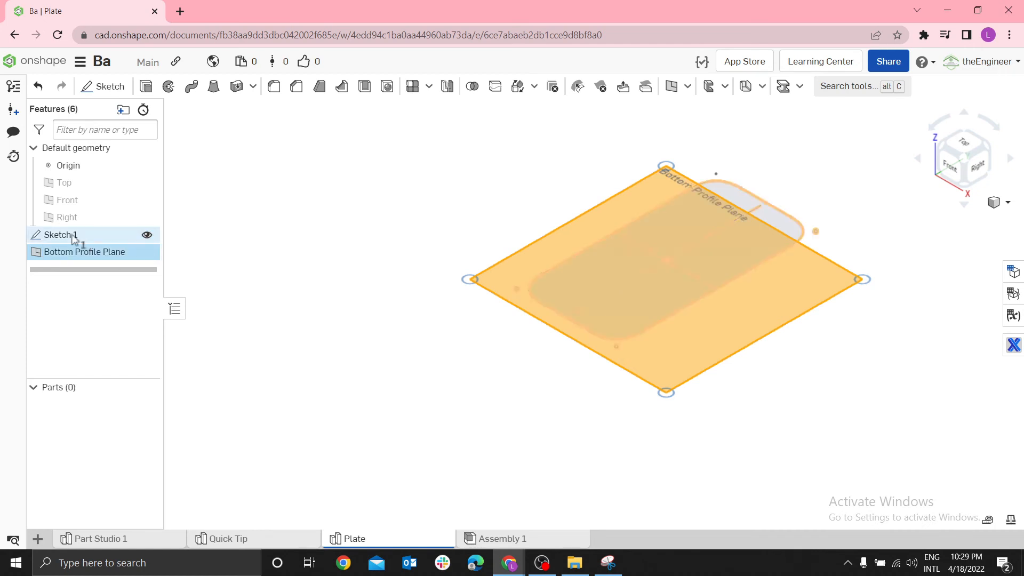
Rename the rounded rectangle sketch as Top Profile
key(space)
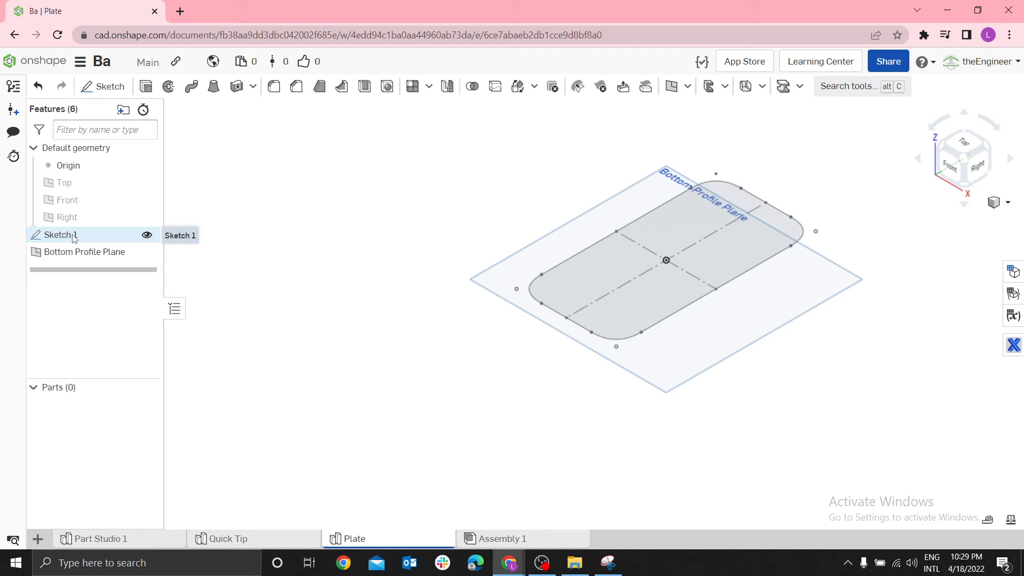
click(74, 238)
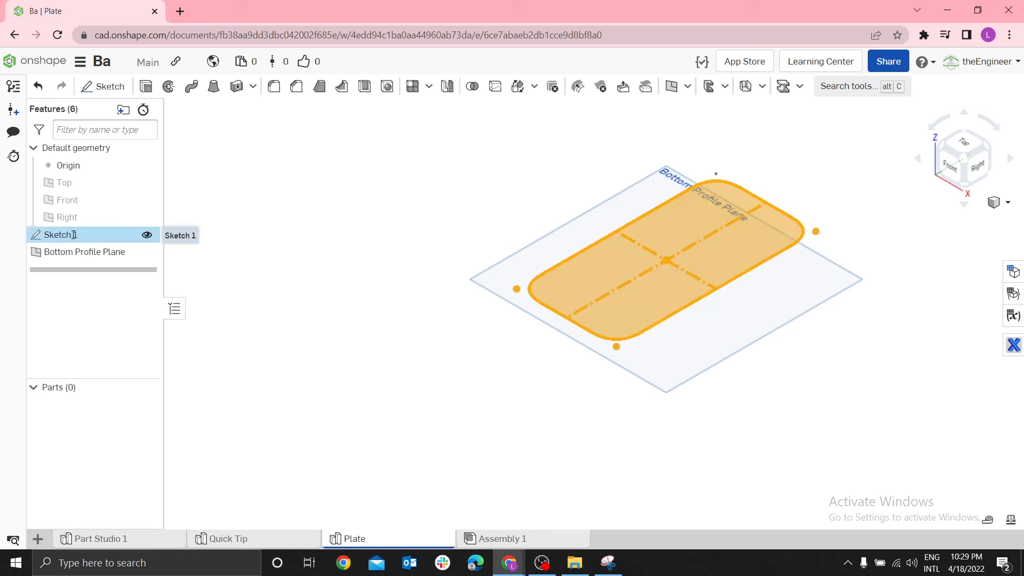
double_click(74, 237)
text(To)
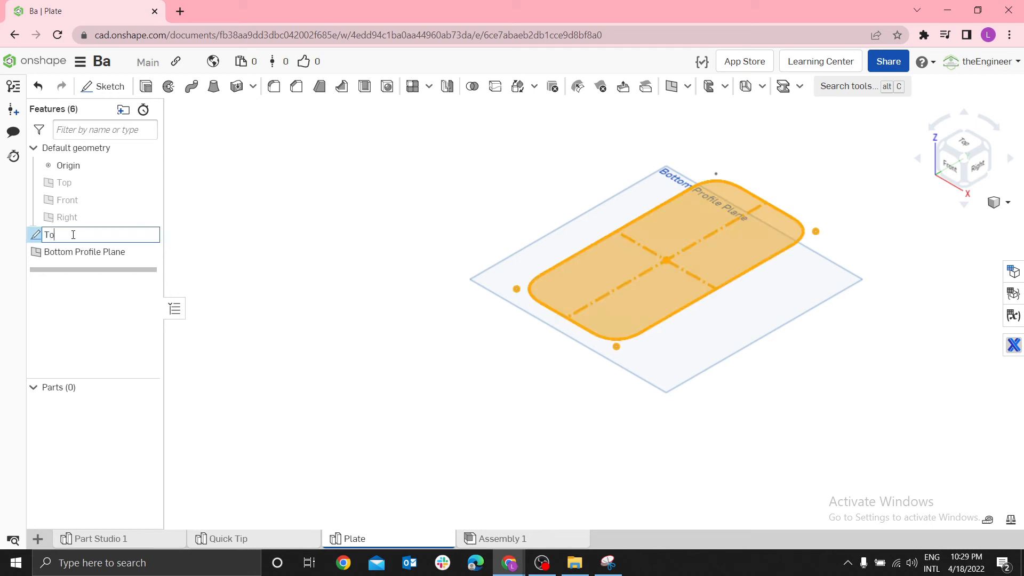
text(p Profile)
key(Return)
click(415, 223)
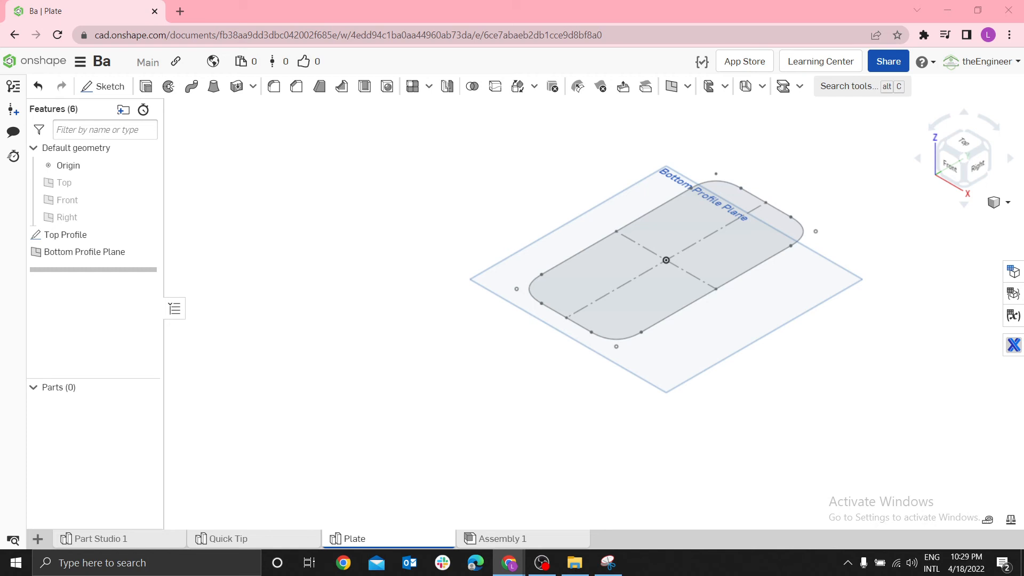
Start a new sketch on the Bottom Profile Plane, view it square-on and hide the planes
click(106, 257)
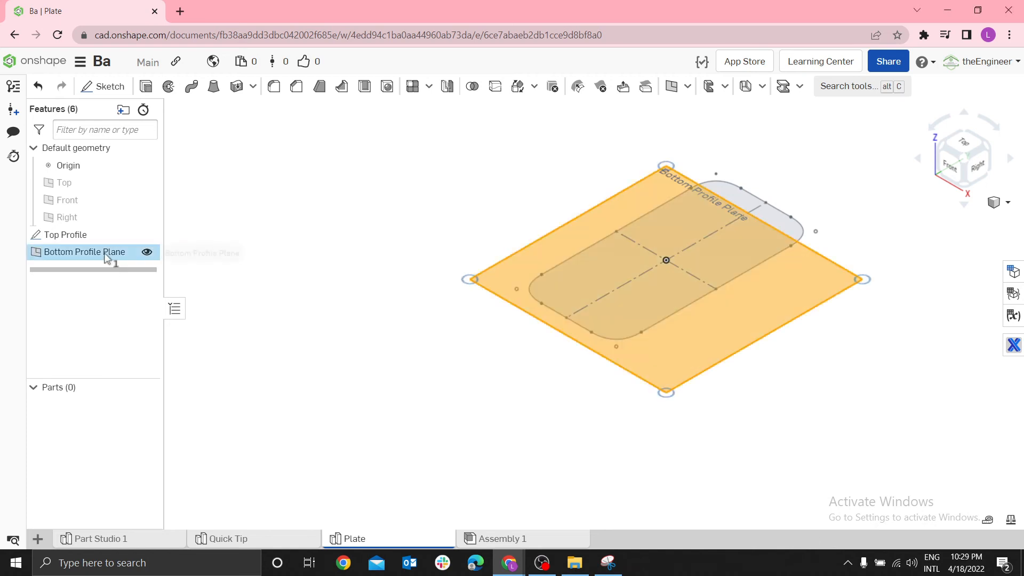
right_click(106, 257)
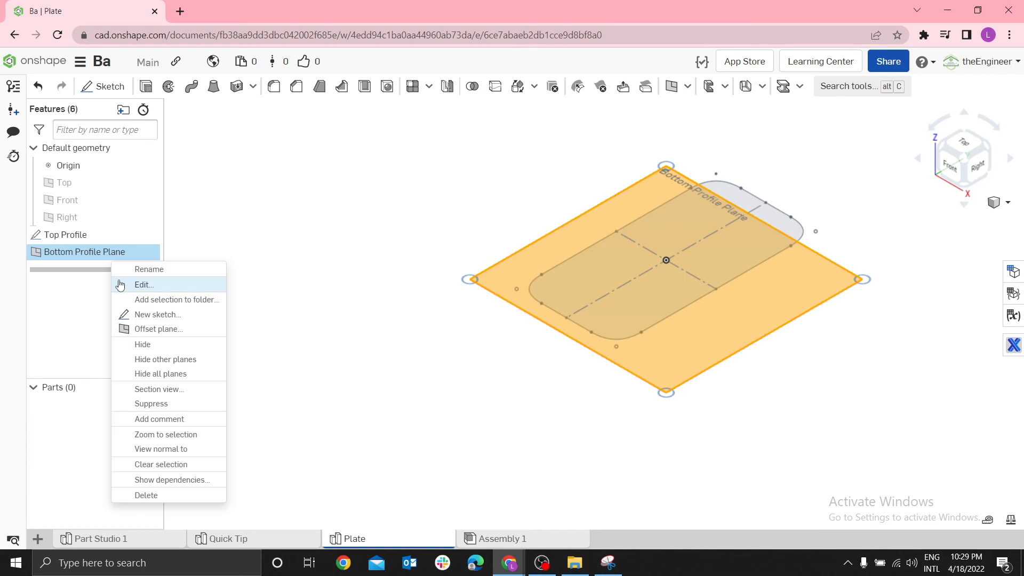
click(159, 315)
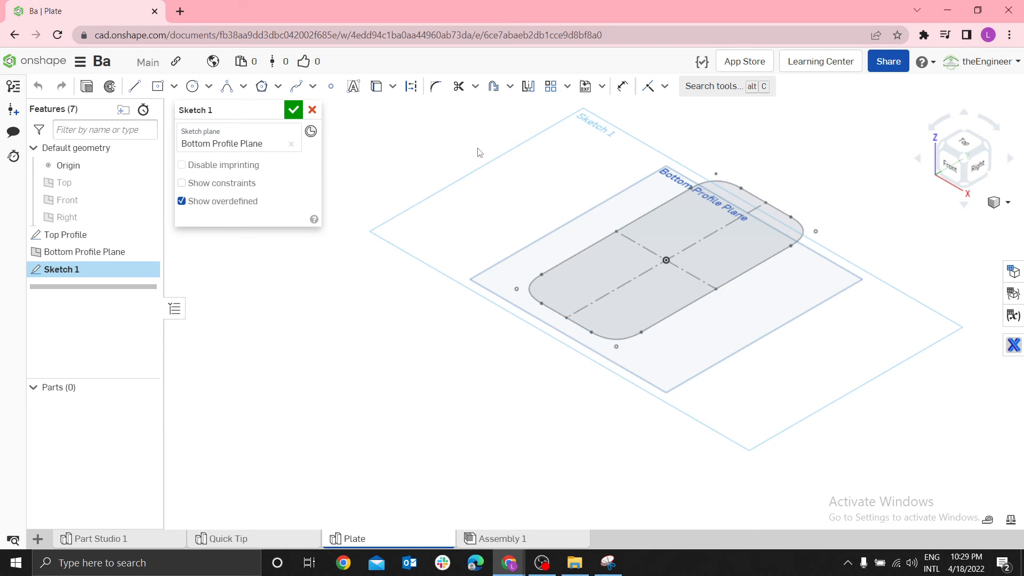
key(n)
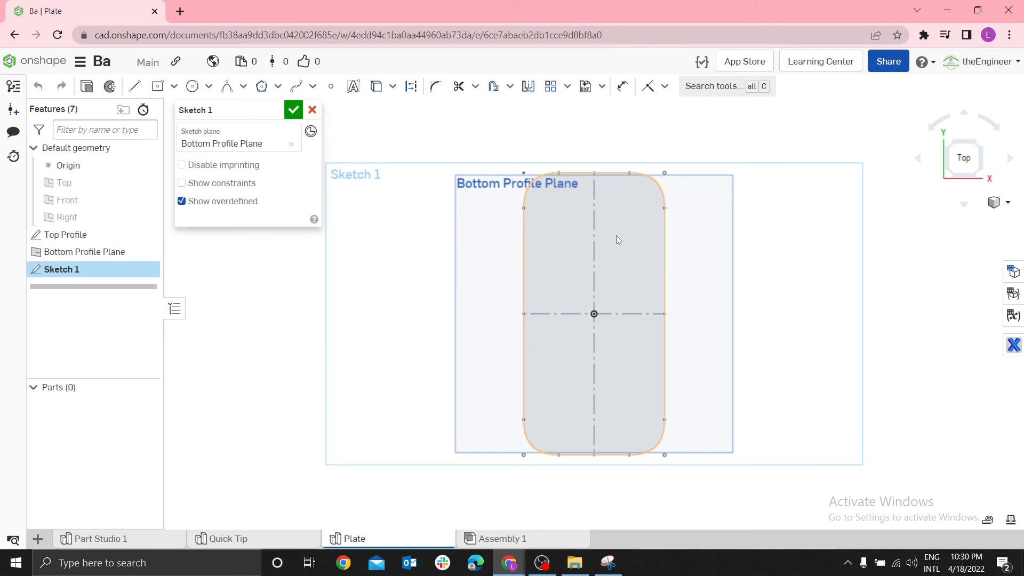
key(p)
scroll(632, 228, up, 3)
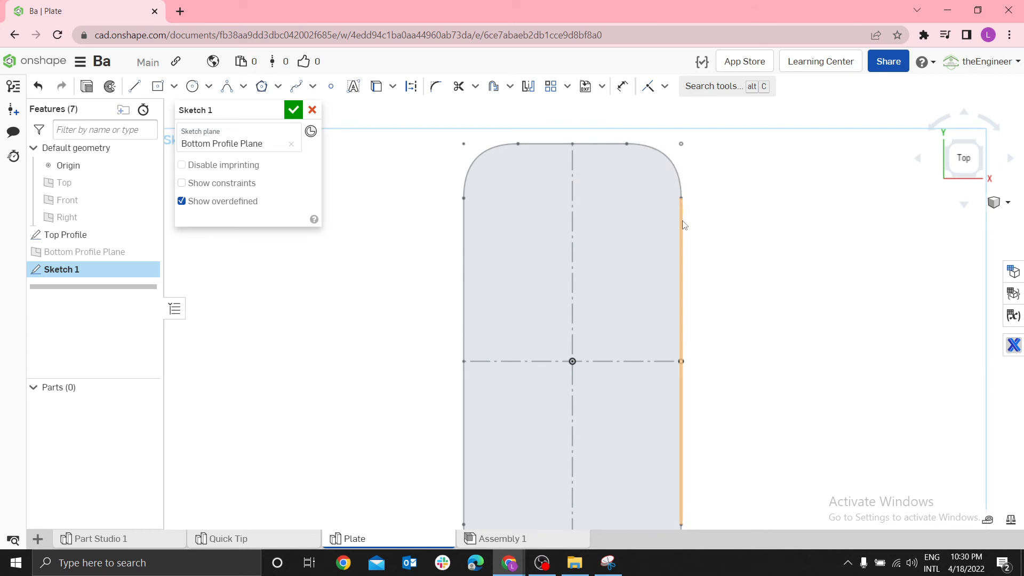
scroll(683, 251, down, 2)
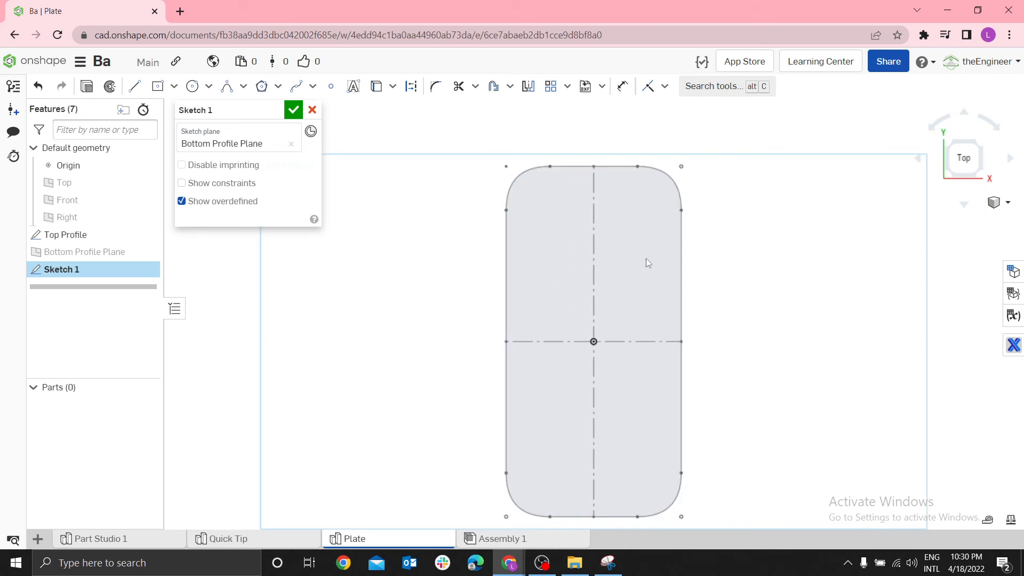
right_click(313, 263)
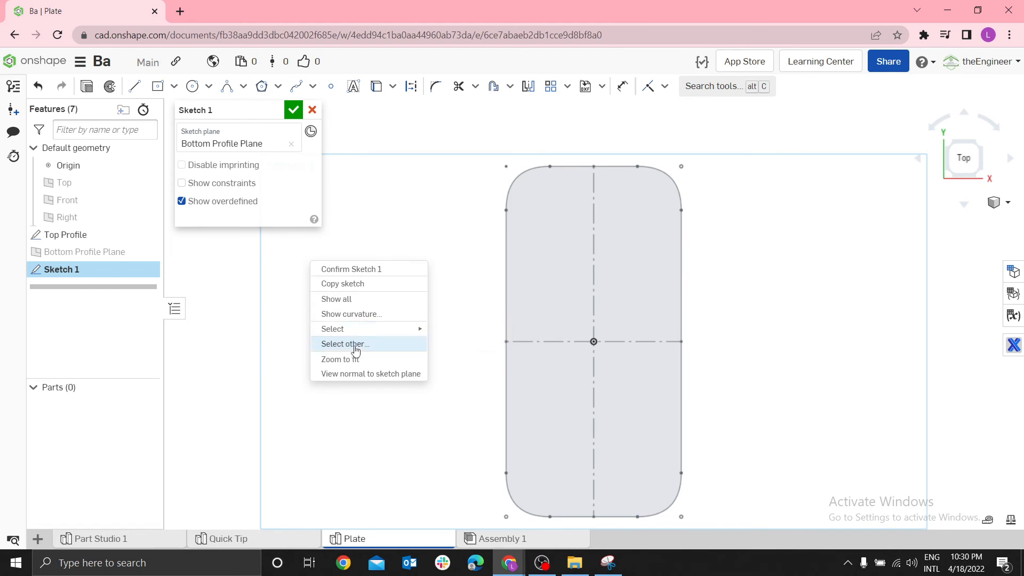
mouse_move(354, 331)
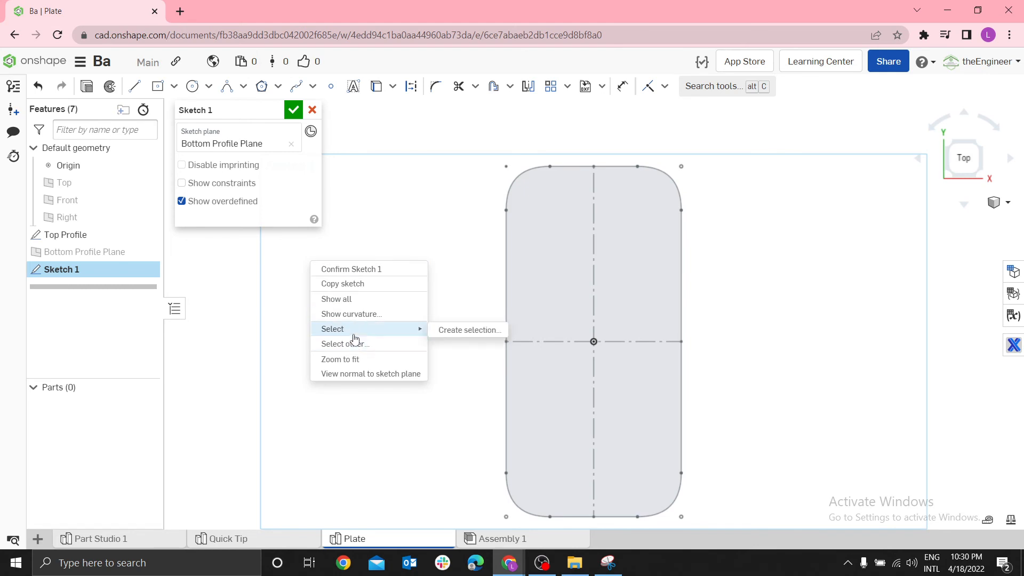
click(458, 331)
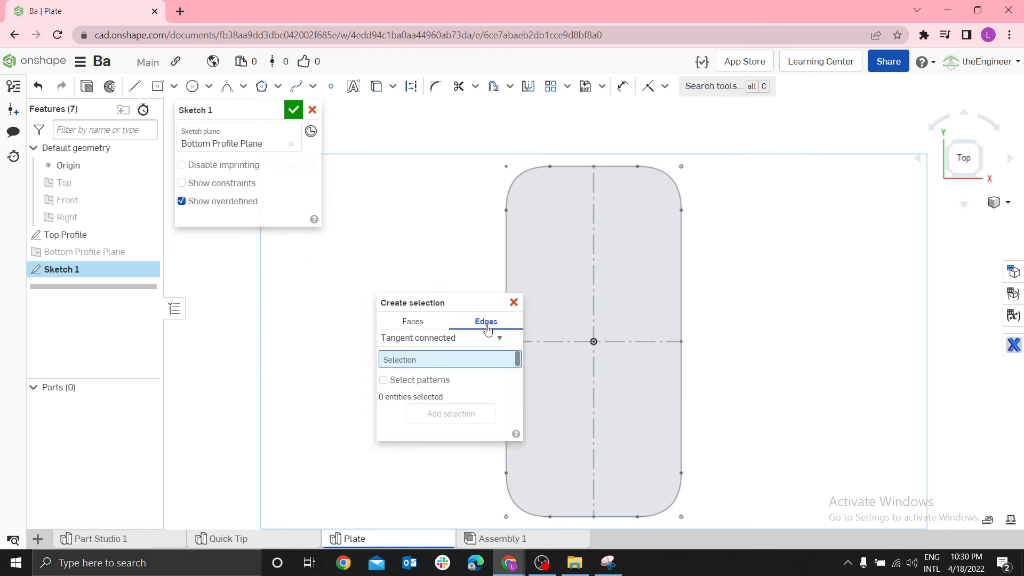
click(498, 338)
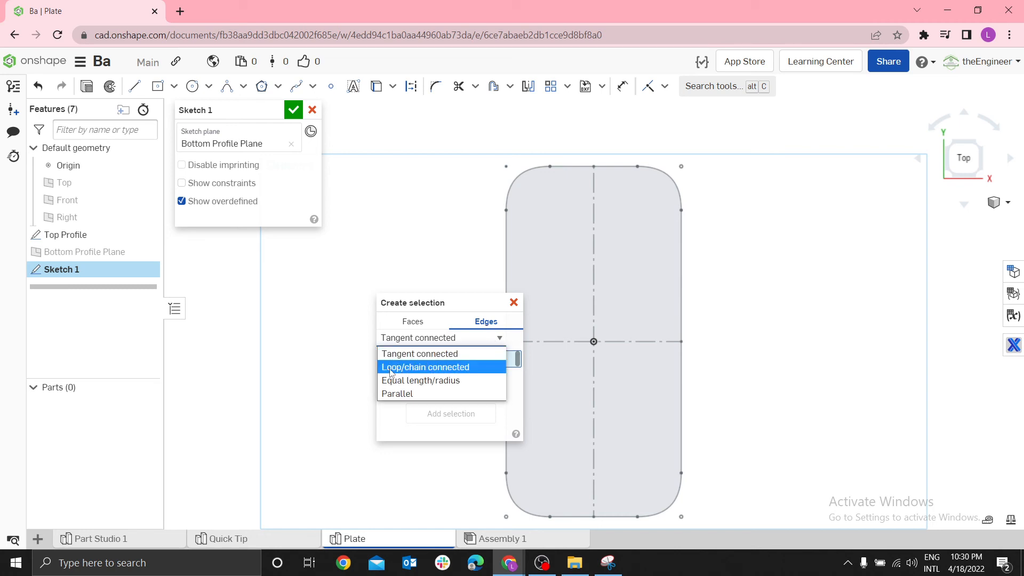
click(410, 367)
click(525, 173)
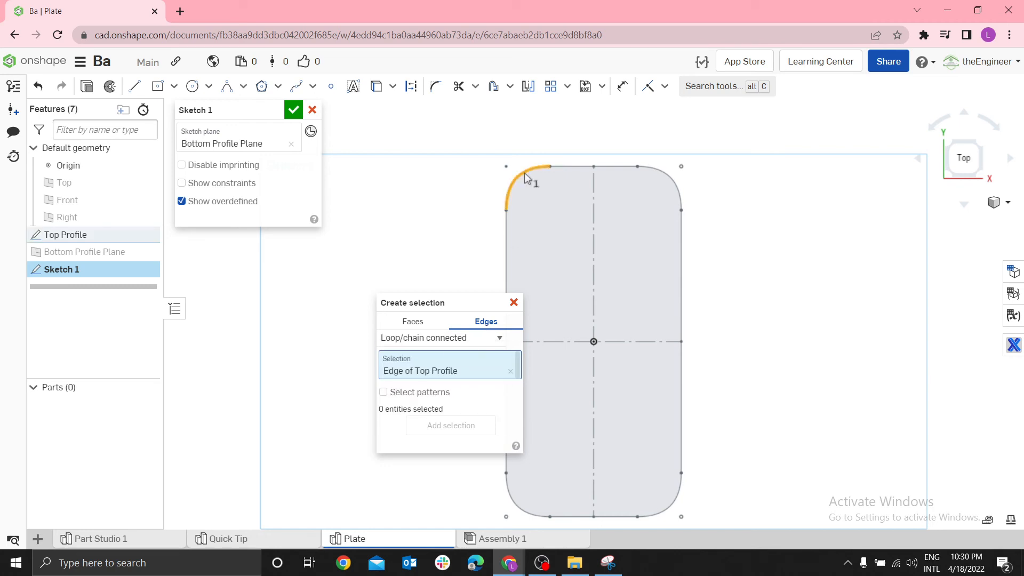
drag(429, 308, 380, 286)
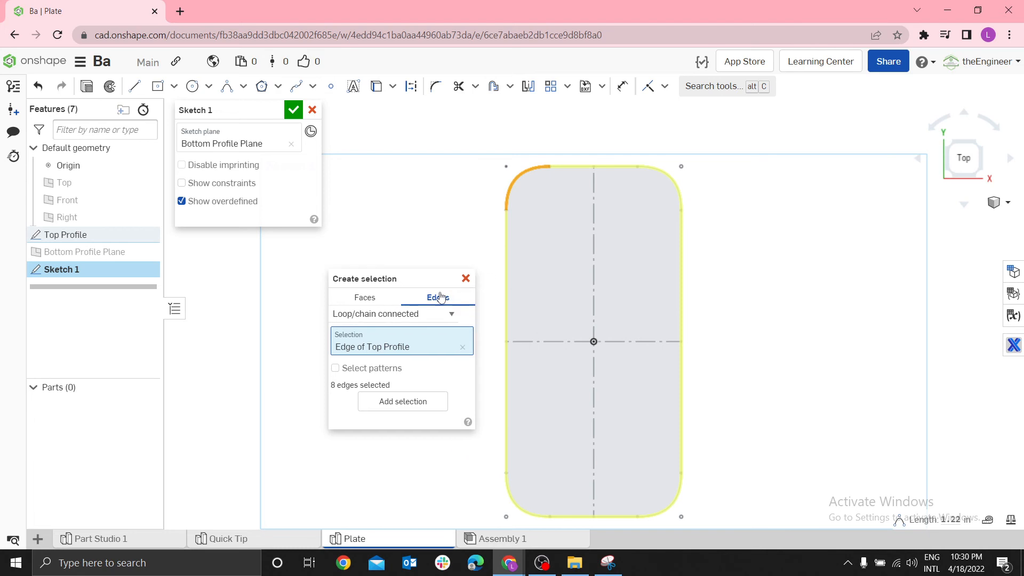
click(464, 281)
Select the complete outer outline of the Top Profile sketch with a tangent-connected edge selection, leaving out its construction centerlines
right_click(404, 268)
mouse_move(421, 340)
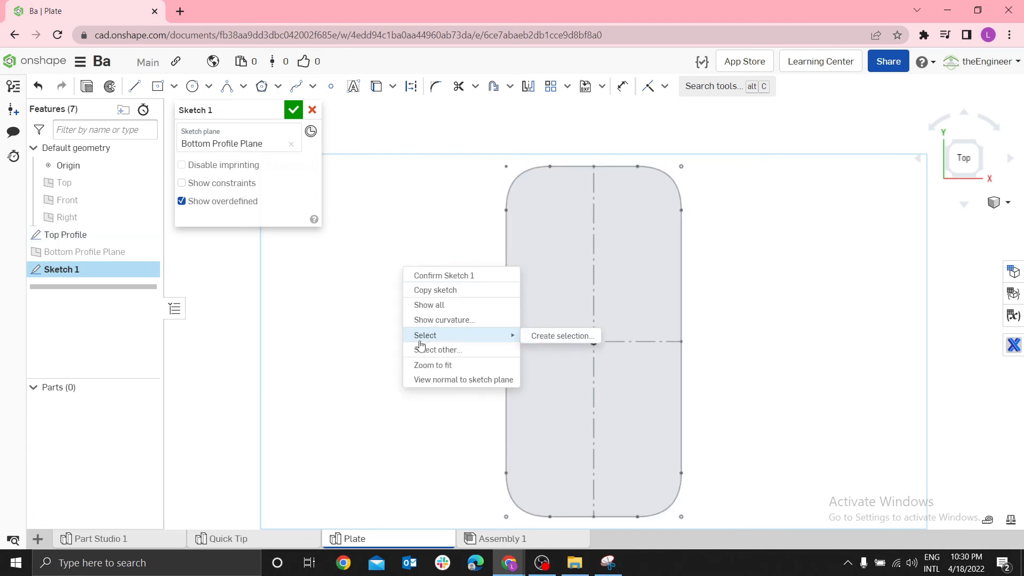
click(540, 336)
click(559, 349)
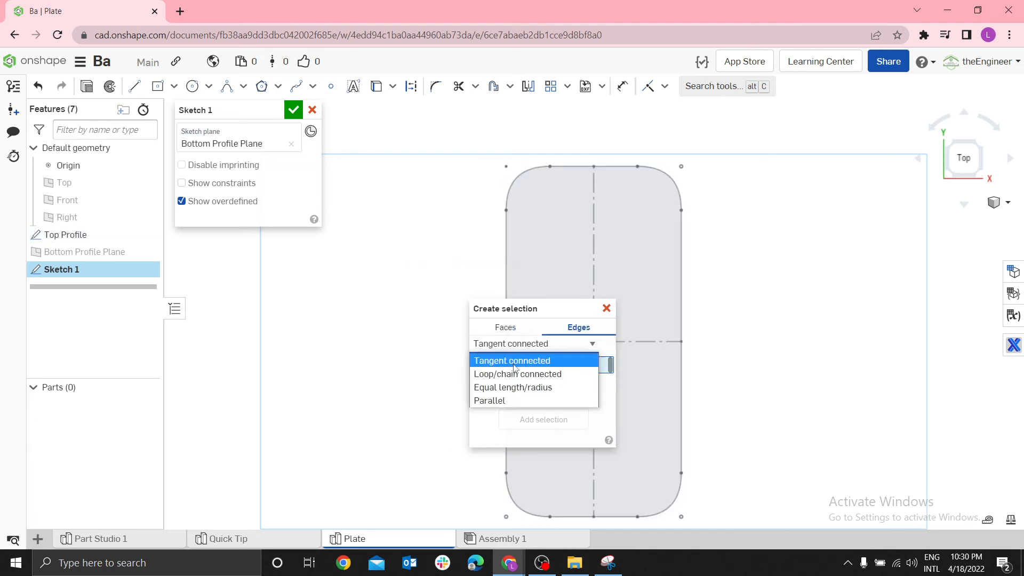
click(510, 359)
click(570, 169)
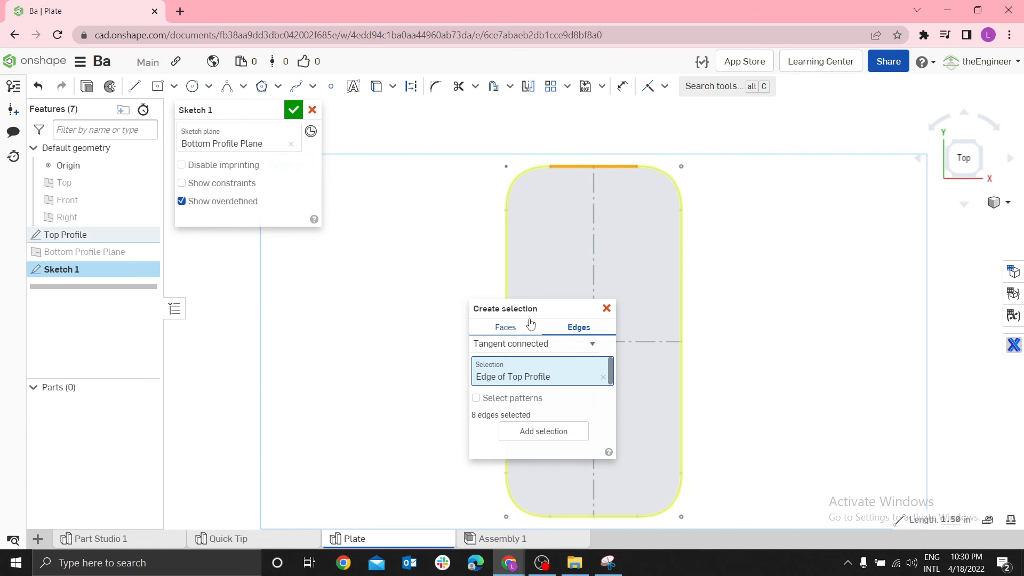
drag(517, 310, 381, 295)
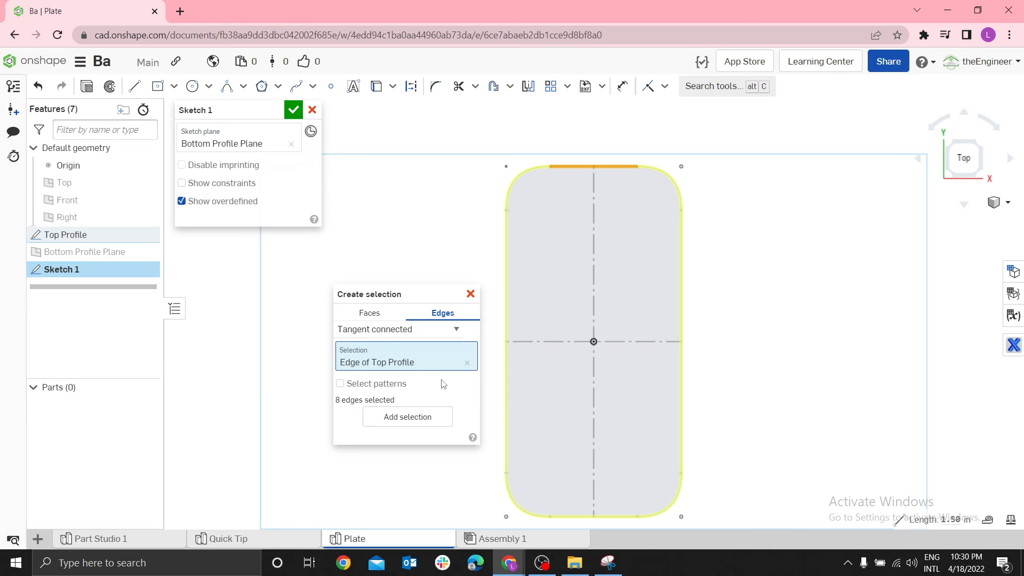
click(467, 363)
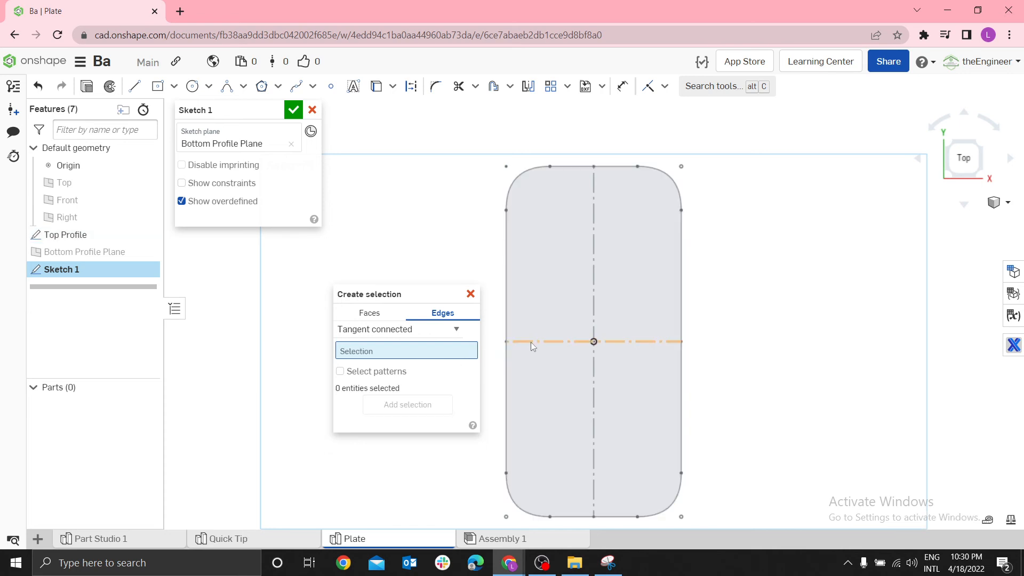
click(531, 341)
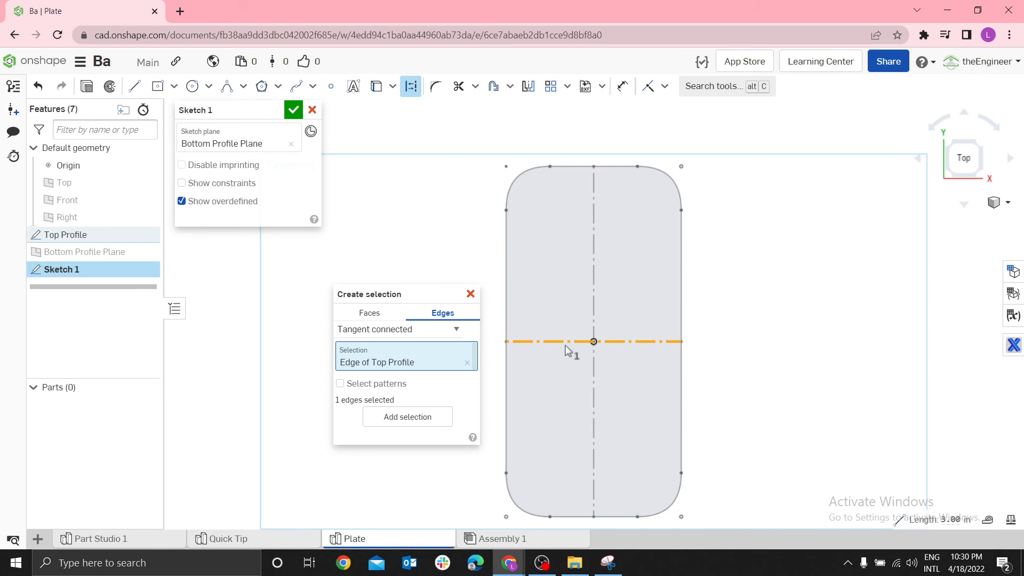
click(467, 363)
click(504, 320)
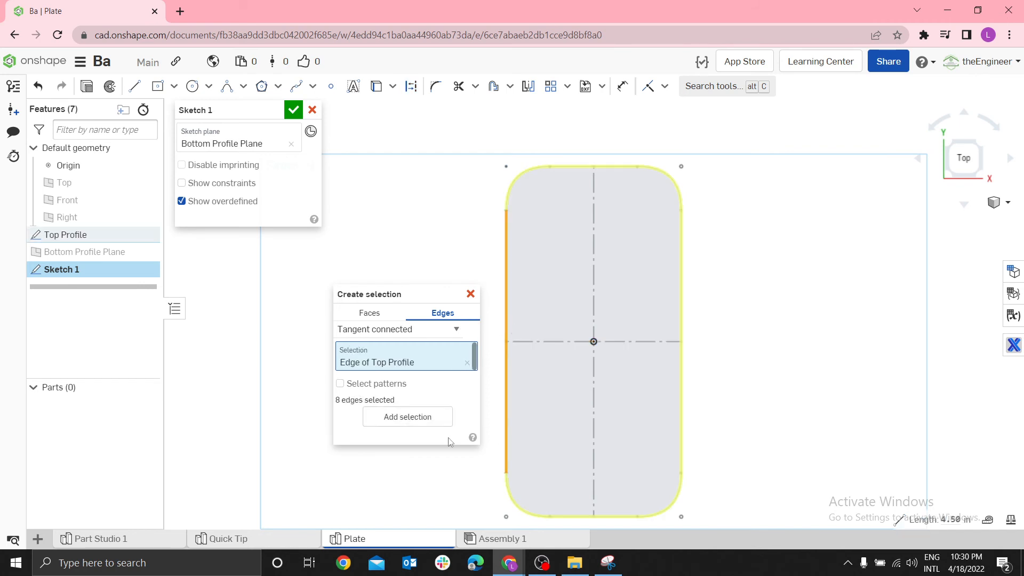
click(408, 416)
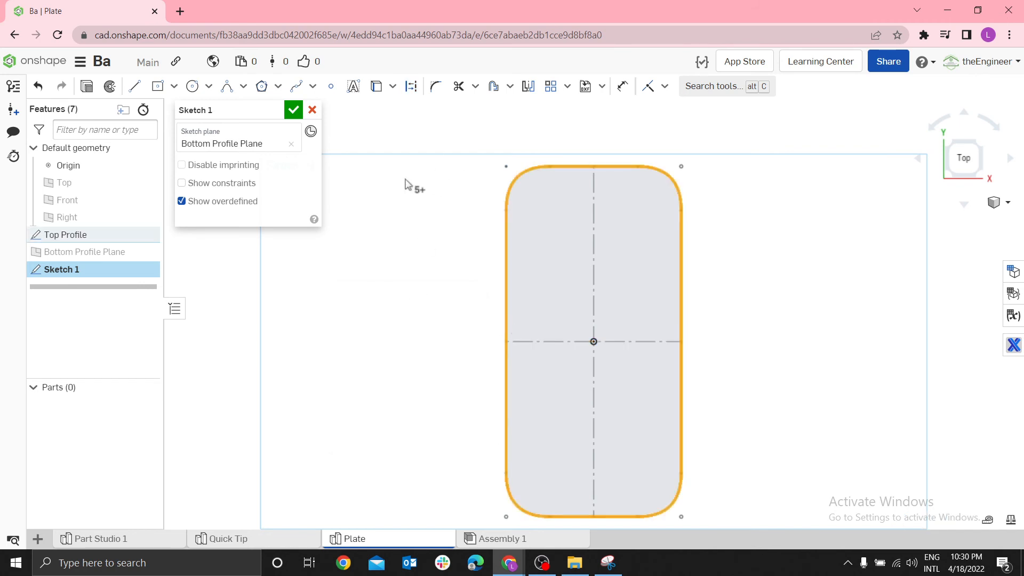
Offset the selected Top Profile outline inward by 0.125 in on the bottom sketch
key(o)
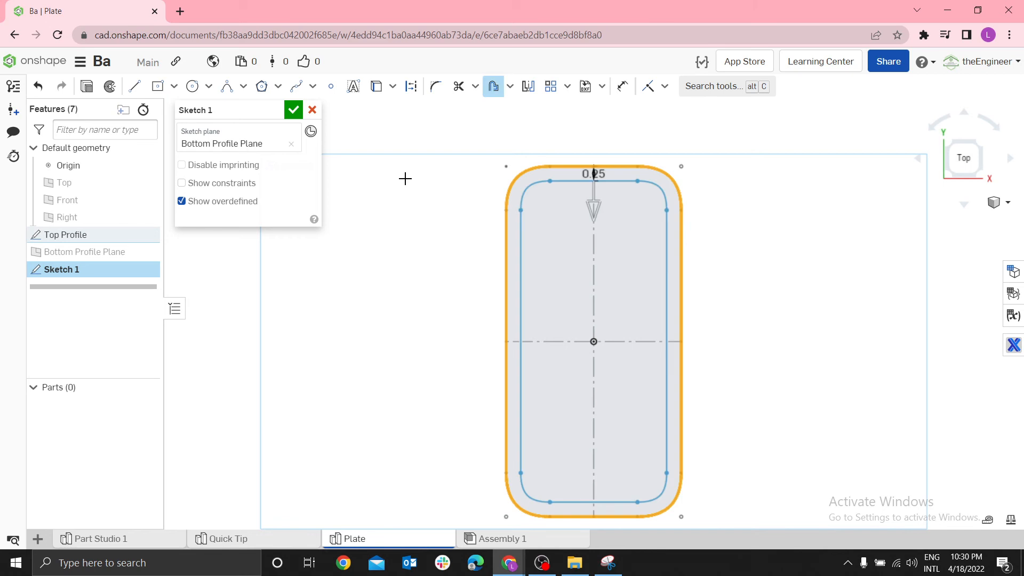
click(591, 210)
click(592, 211)
click(776, 249)
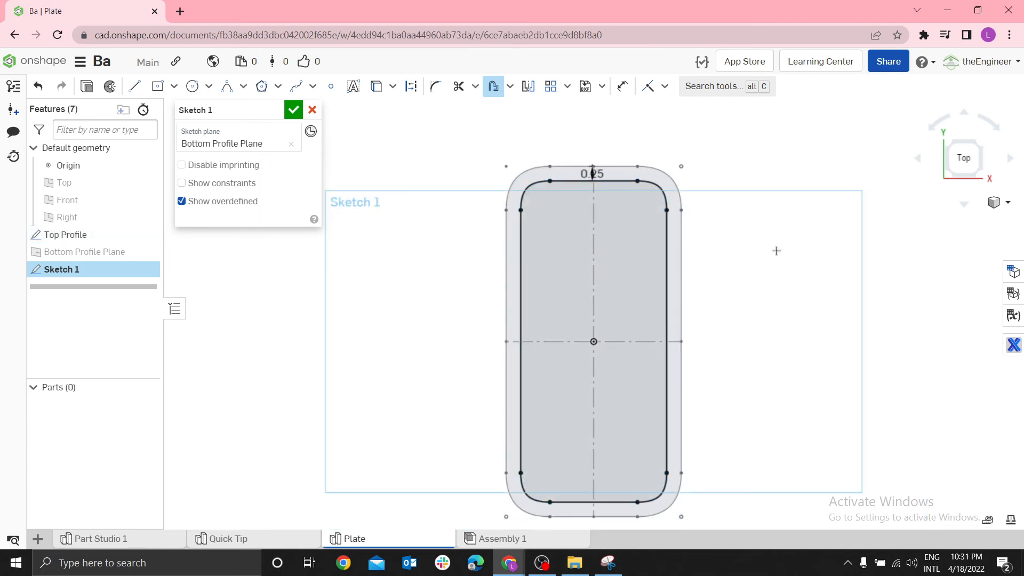
text(0)
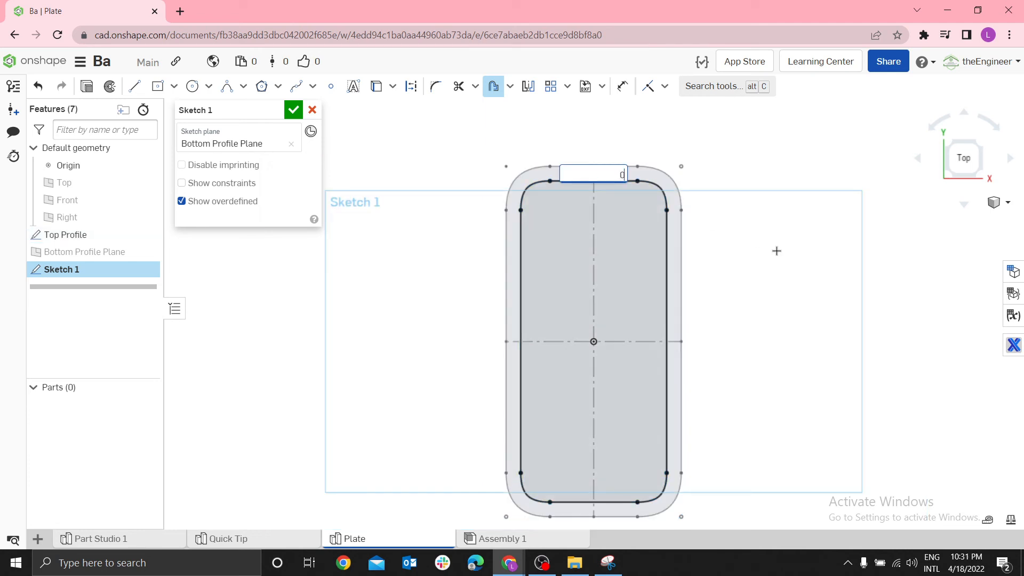
text(.125)
key(Return)
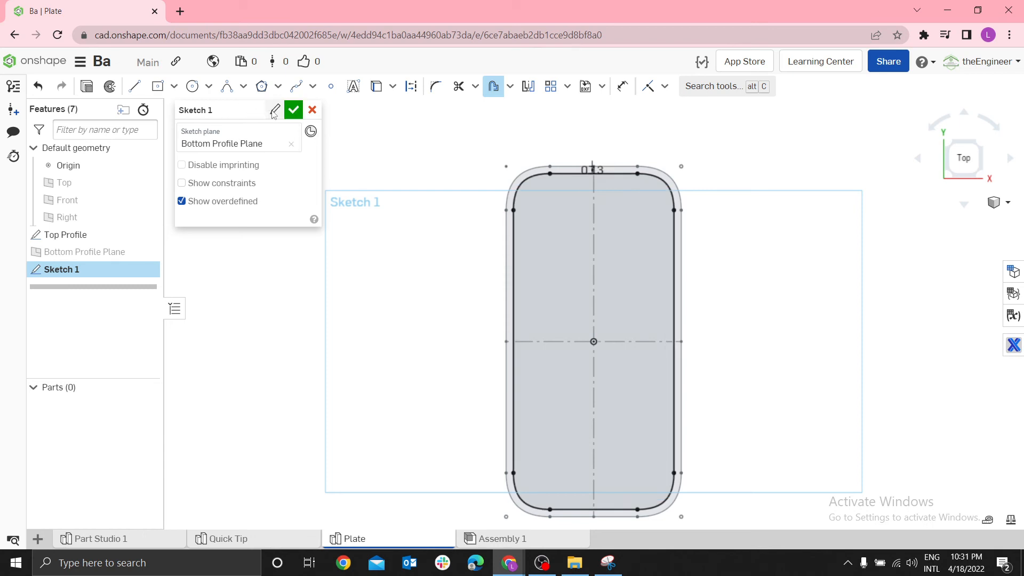
Rename the offset outline's sketch as Bottom Profile and accept the sketch
click(275, 111)
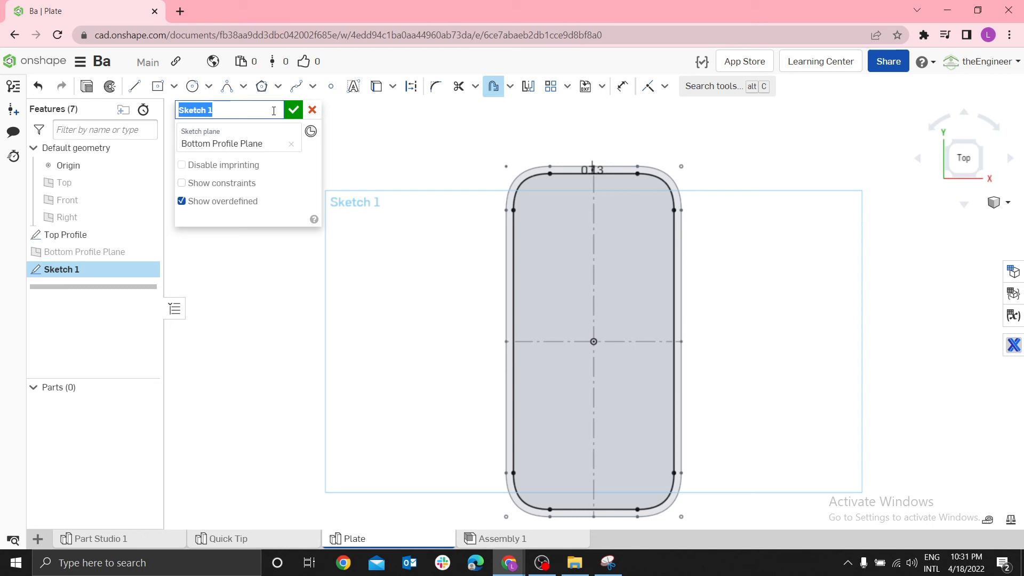
text(Bottom Profile)
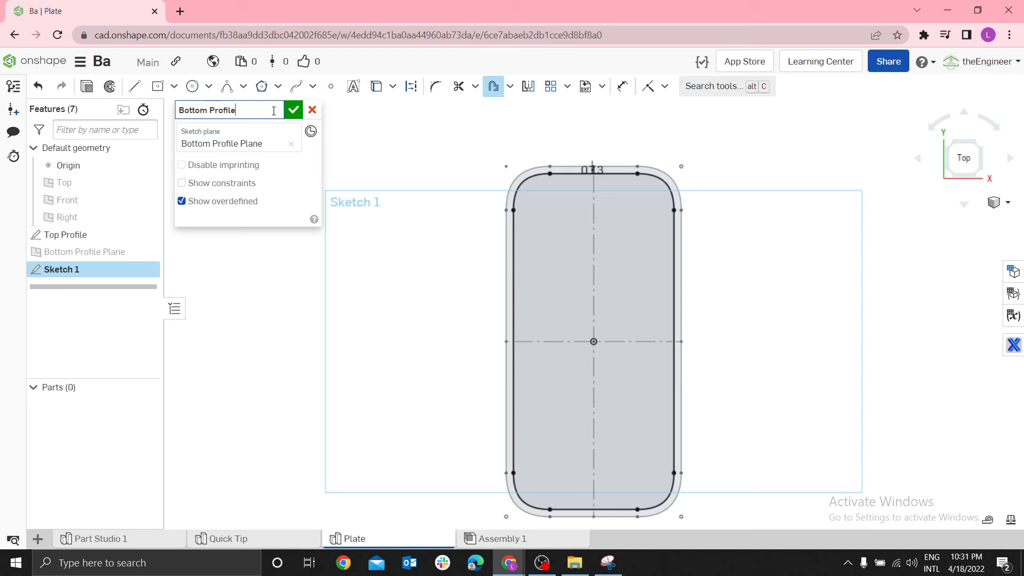
key(Return)
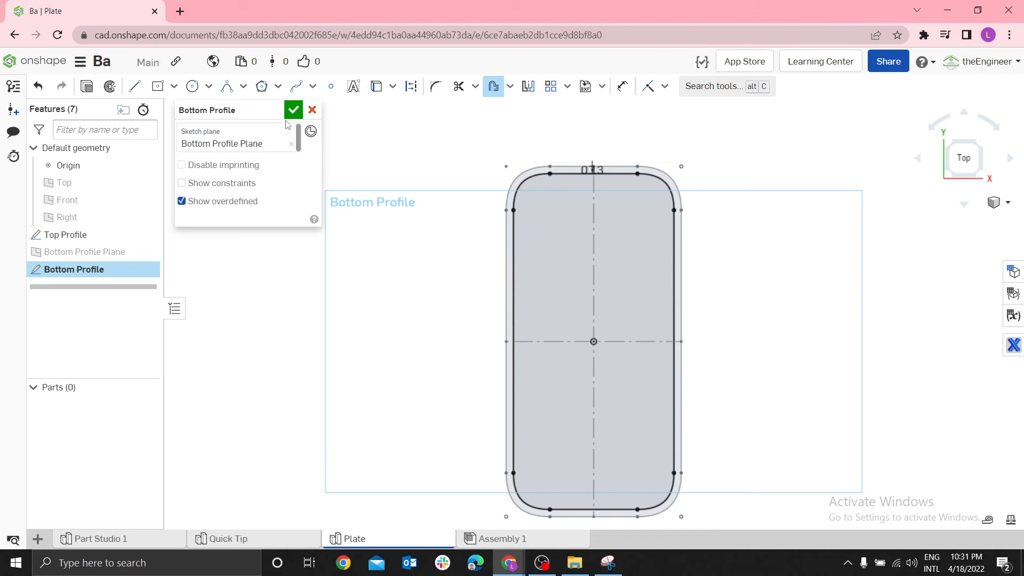
click(293, 111)
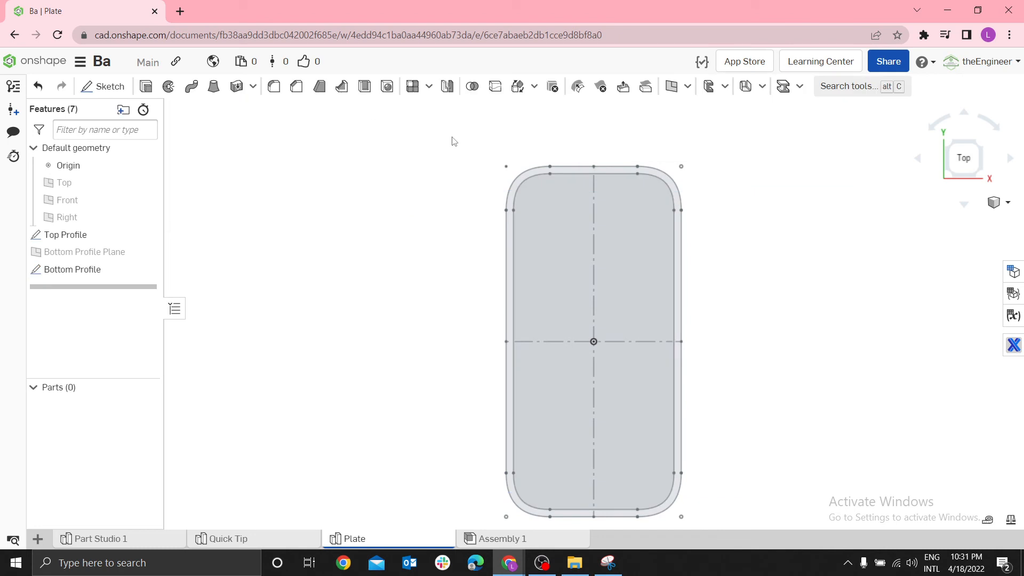
Check the reference image in Snipping Tool and set up a new solid loft from the Top Profile face to the Bottom Profile face
key(shift+7)
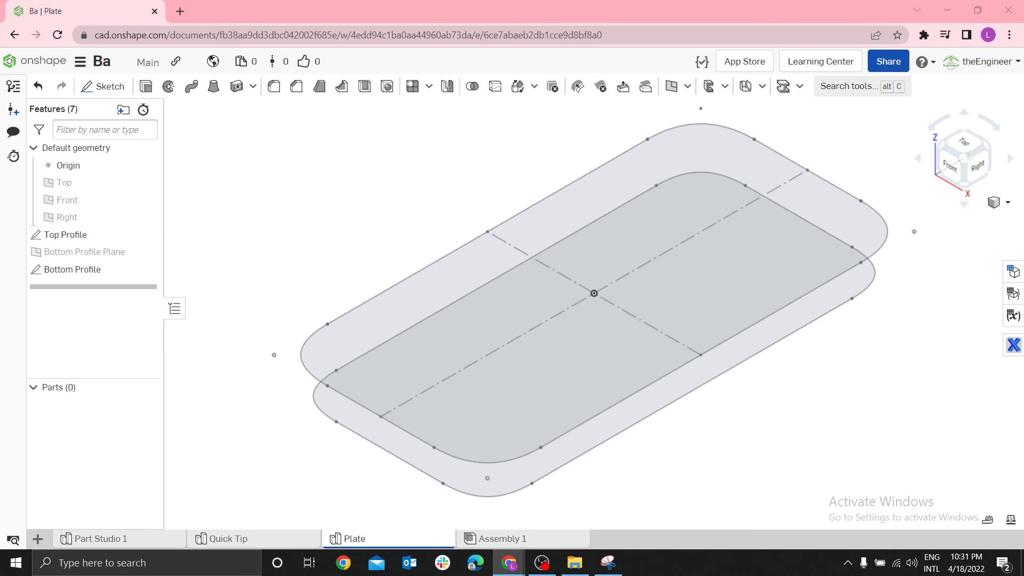
click(613, 564)
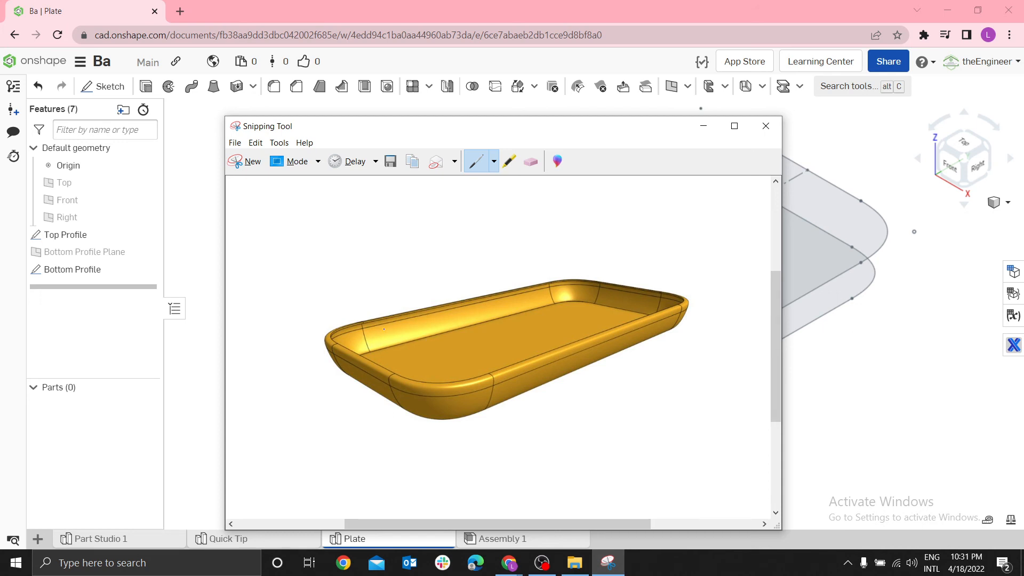
click(704, 125)
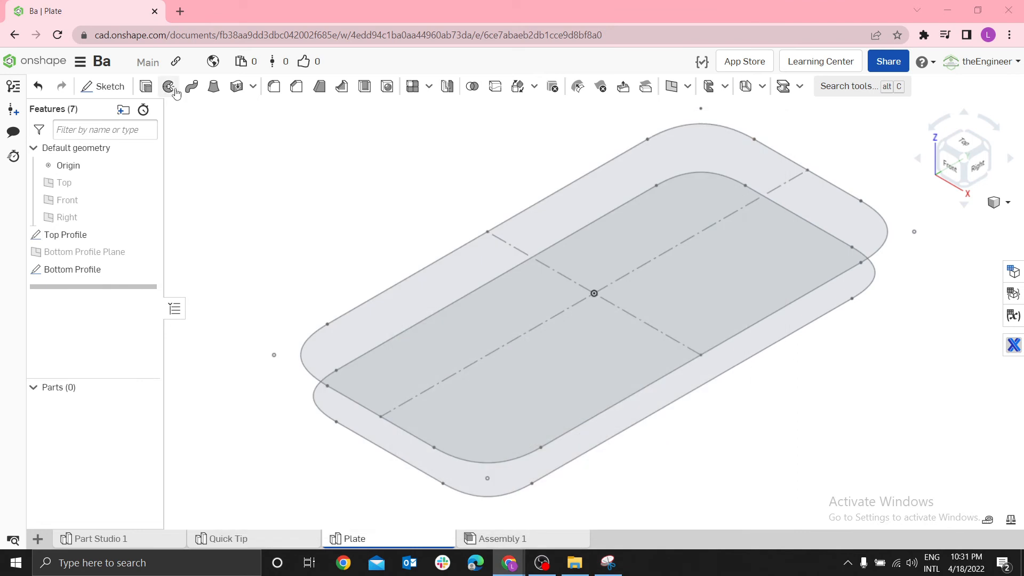
click(214, 88)
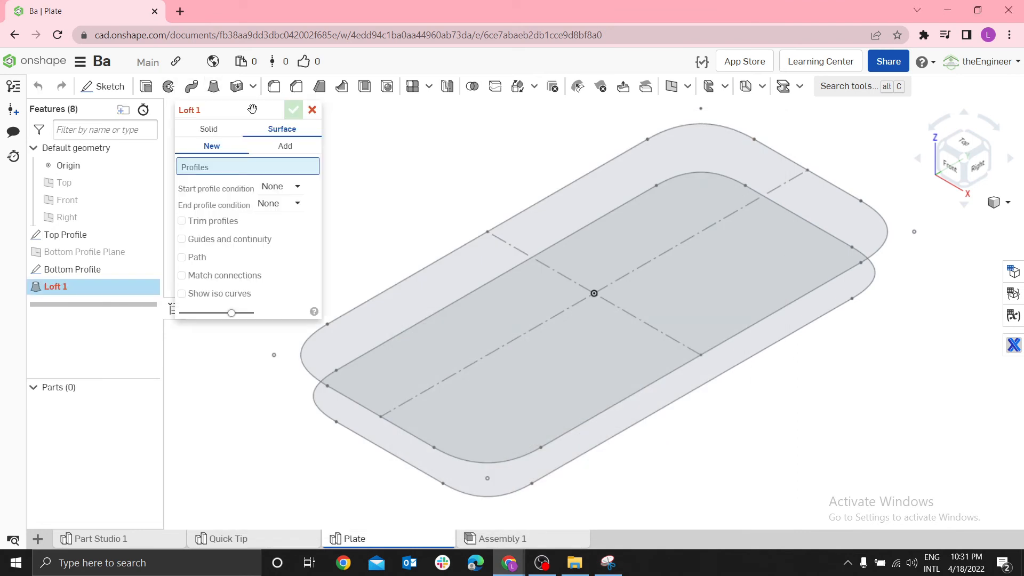
click(209, 131)
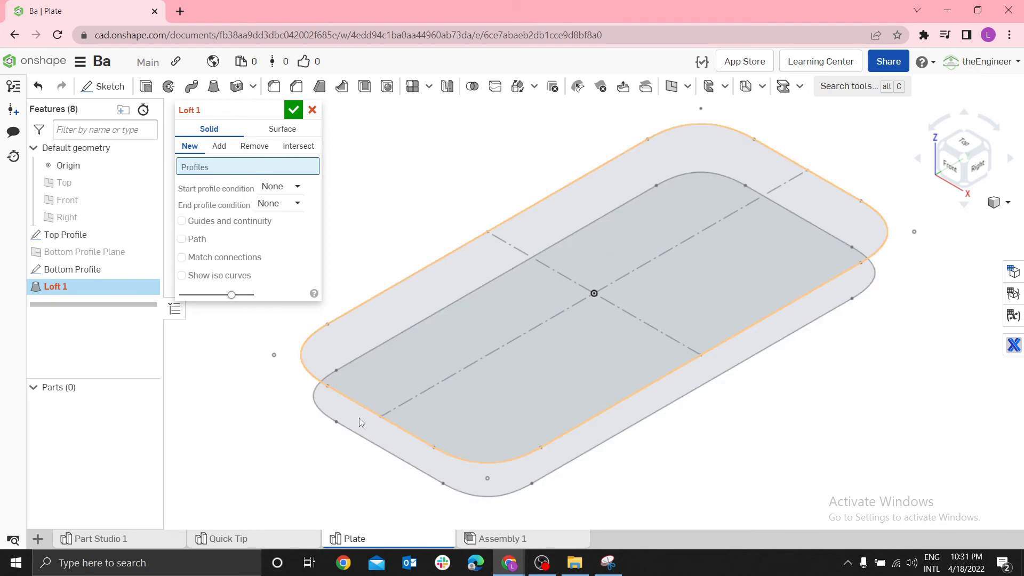
click(366, 398)
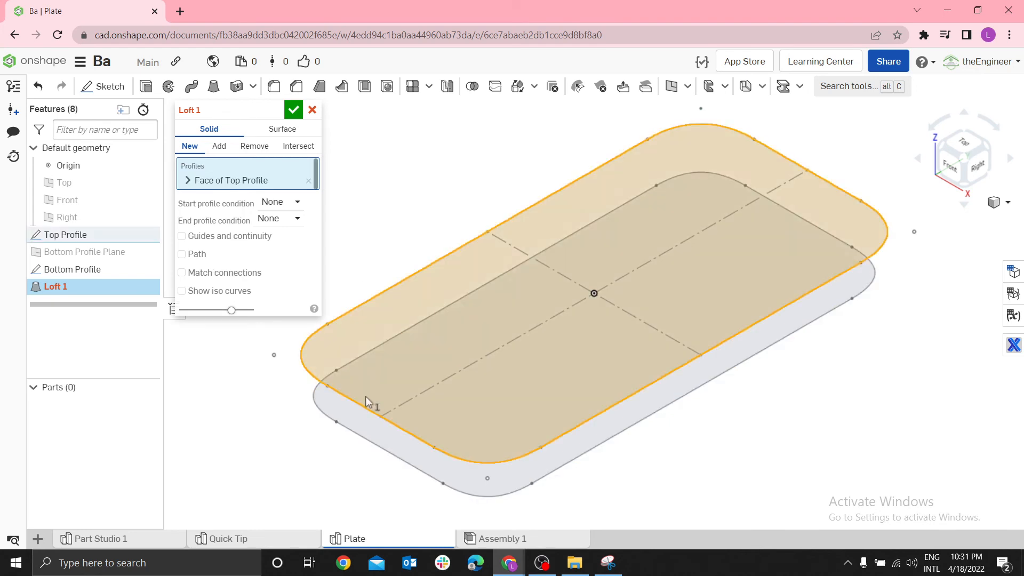
click(356, 424)
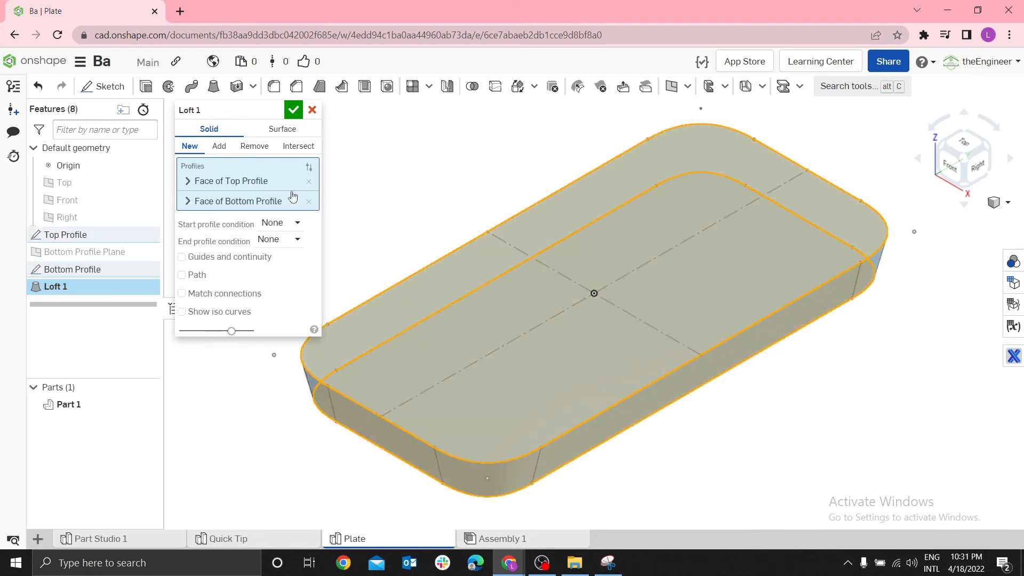
Try reversing the loft's profile order, inspect the Bottom Profile entry and restore the Top Profile as the first profile
click(309, 167)
drag(308, 182, 299, 211)
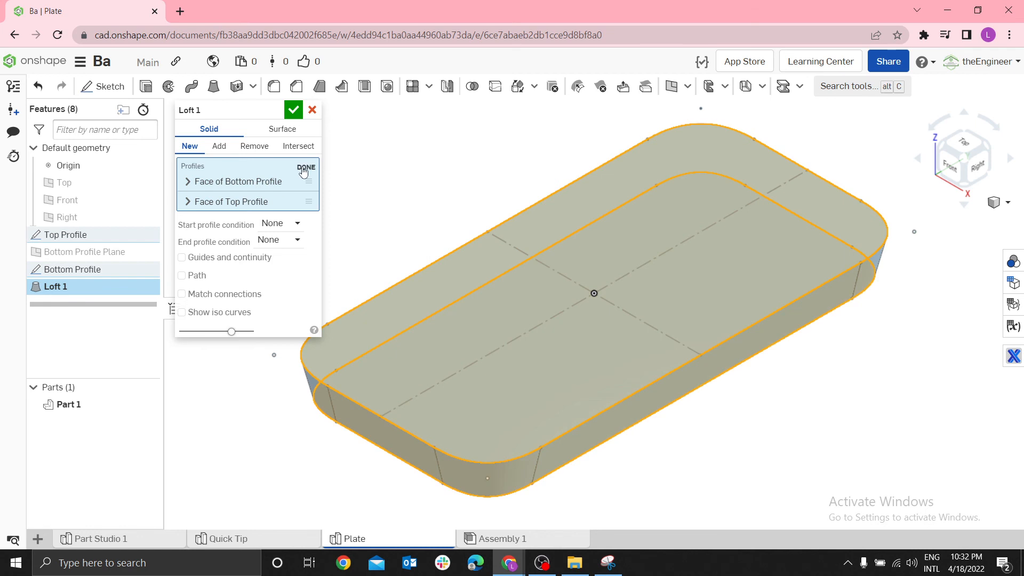
click(264, 181)
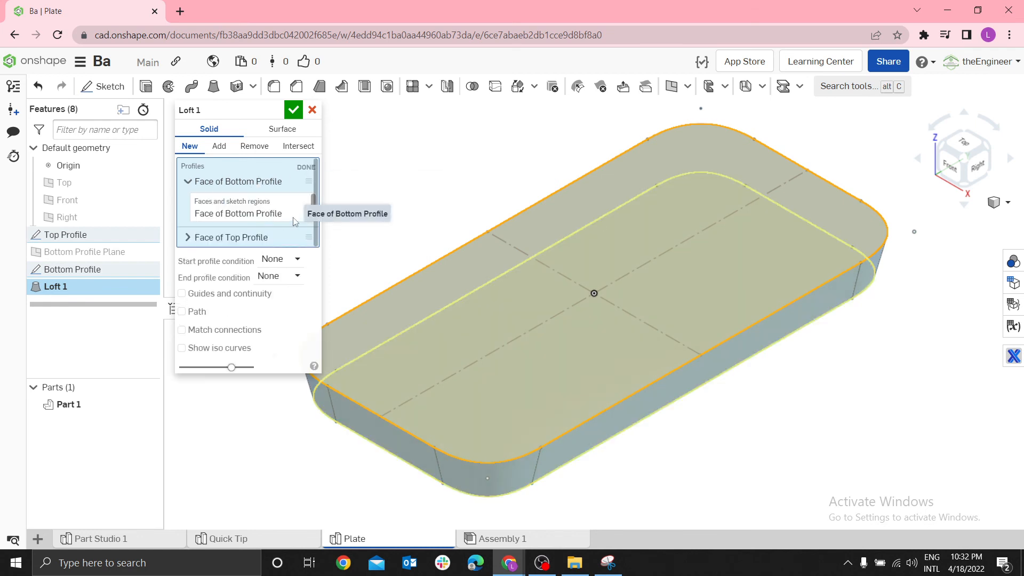
click(304, 177)
drag(308, 181, 312, 209)
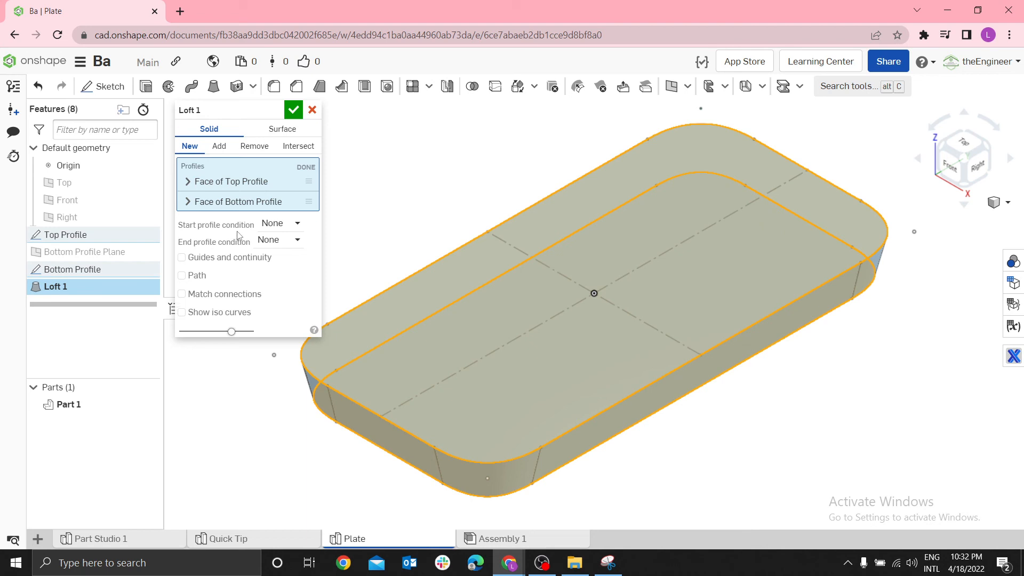
Try Tangent to profile as the loft's start profile condition, return it to None and accept the loft
click(290, 223)
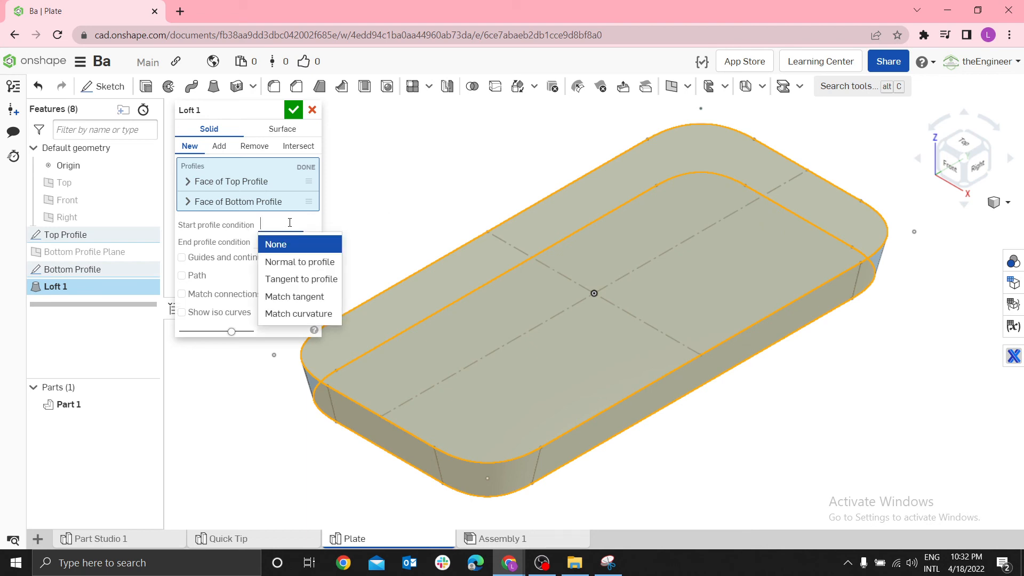
click(283, 249)
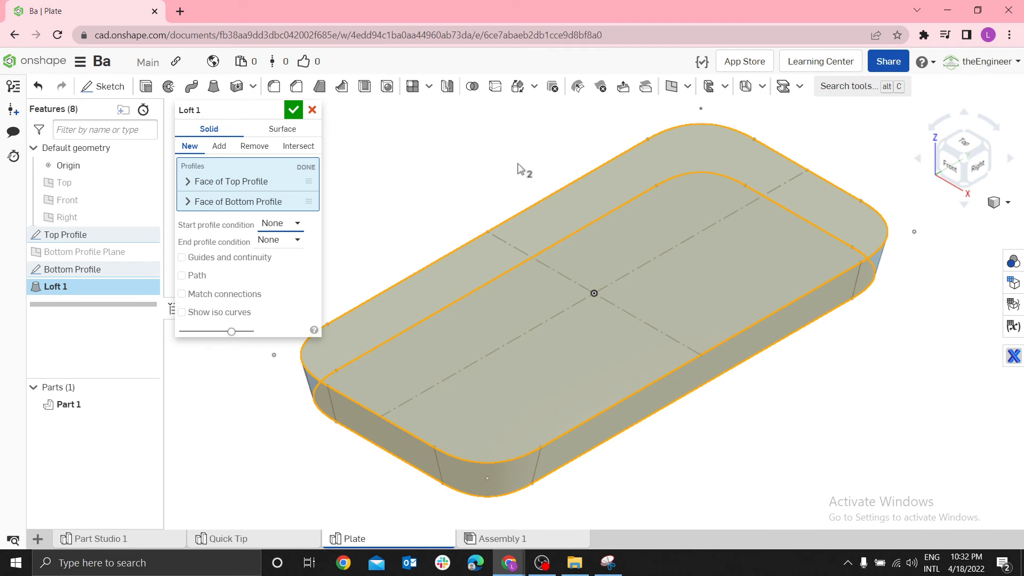
click(293, 224)
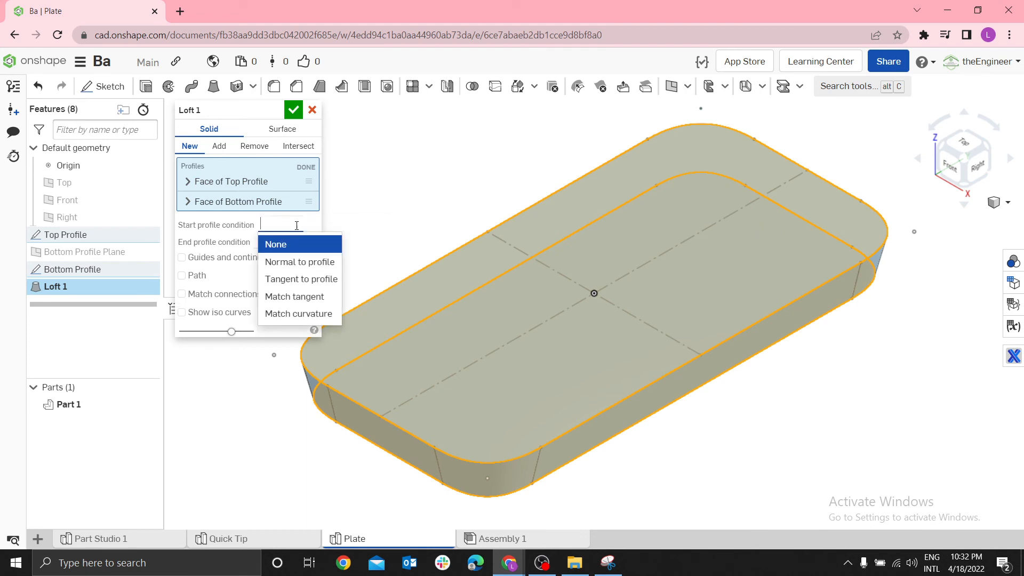
click(377, 214)
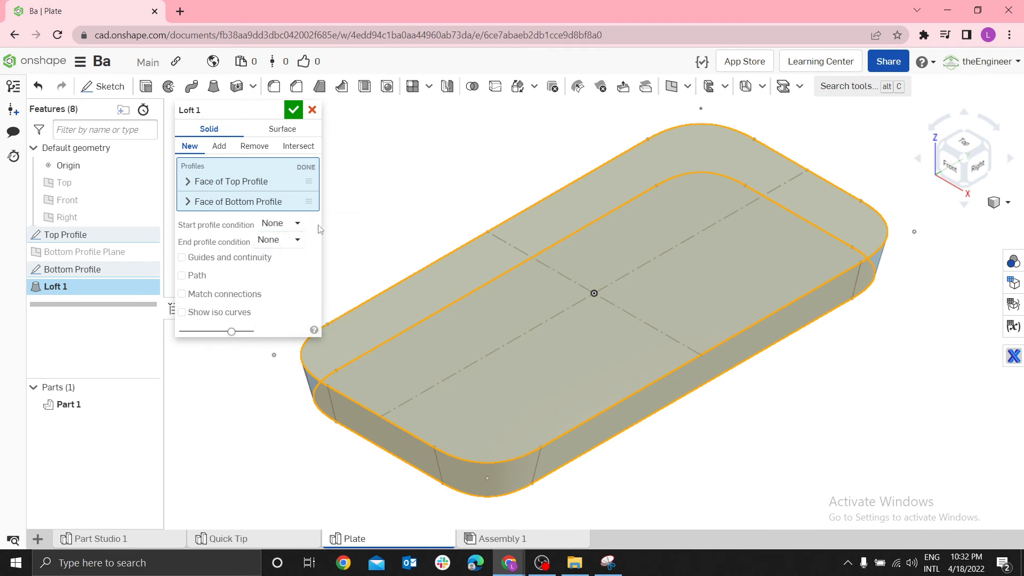
click(301, 222)
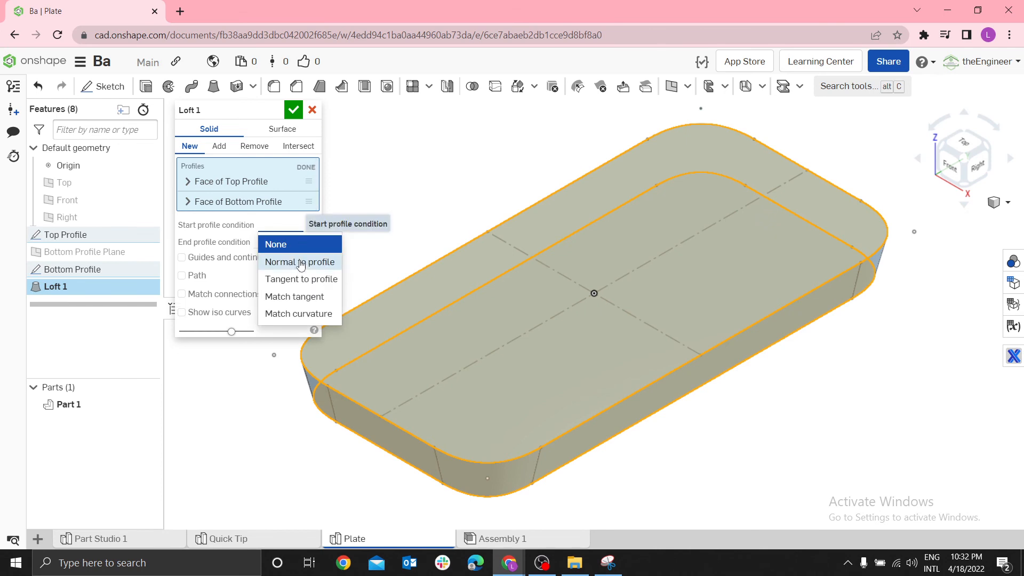
click(288, 279)
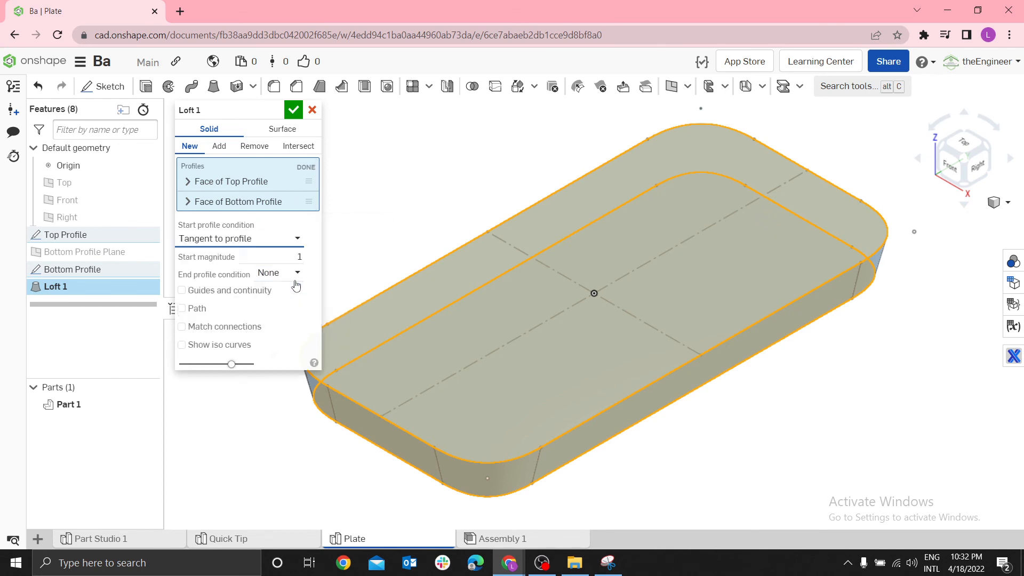
click(296, 238)
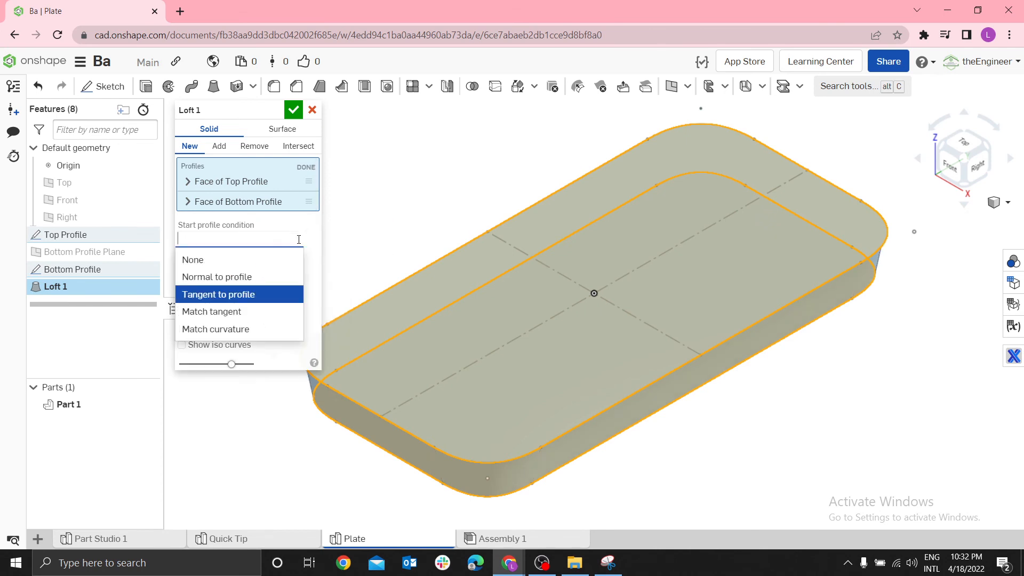
click(276, 259)
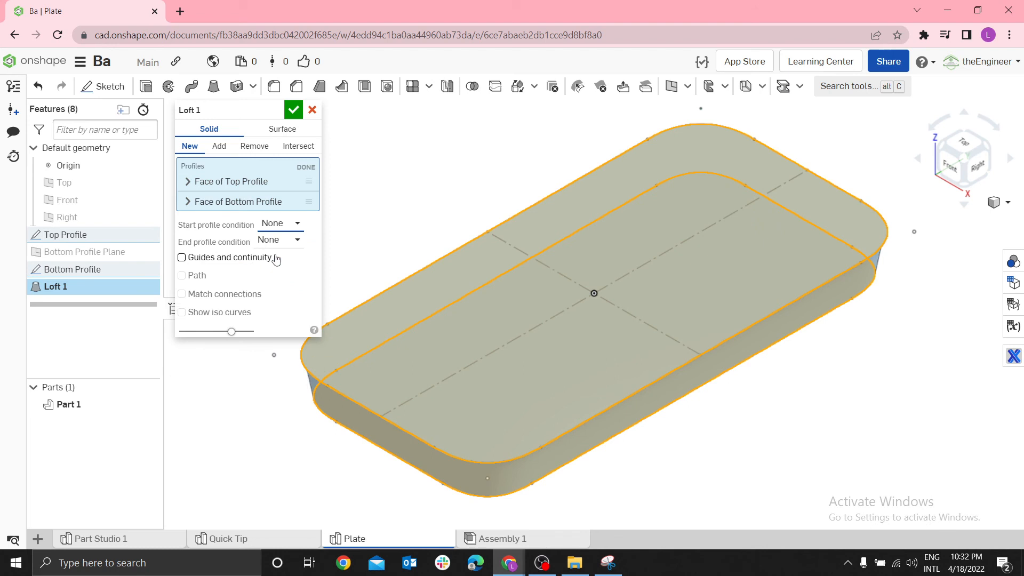
click(293, 110)
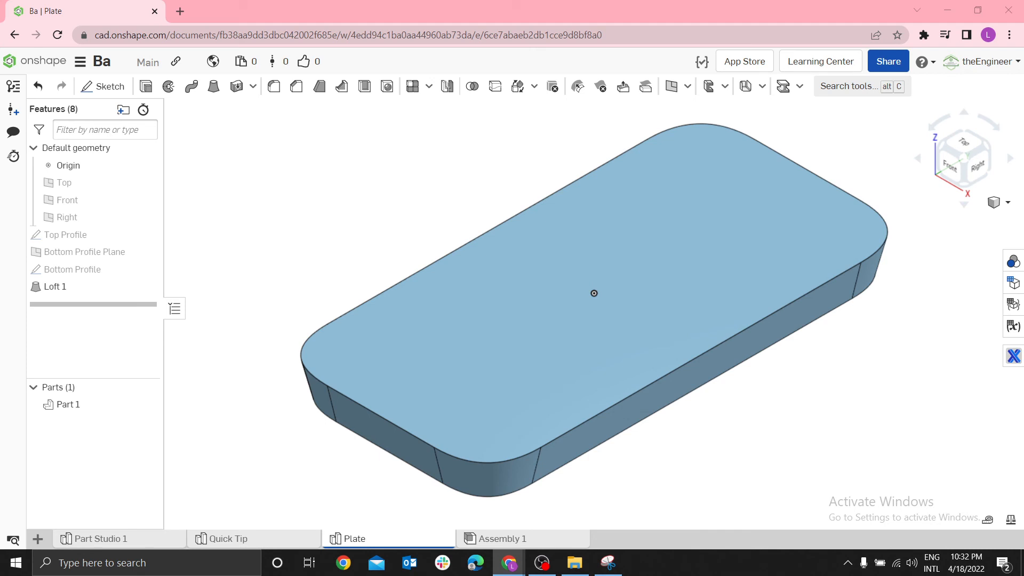
Check the tray reference image in Snipping Tool and start a new sketch on the Front plane, viewed normal to it
click(609, 564)
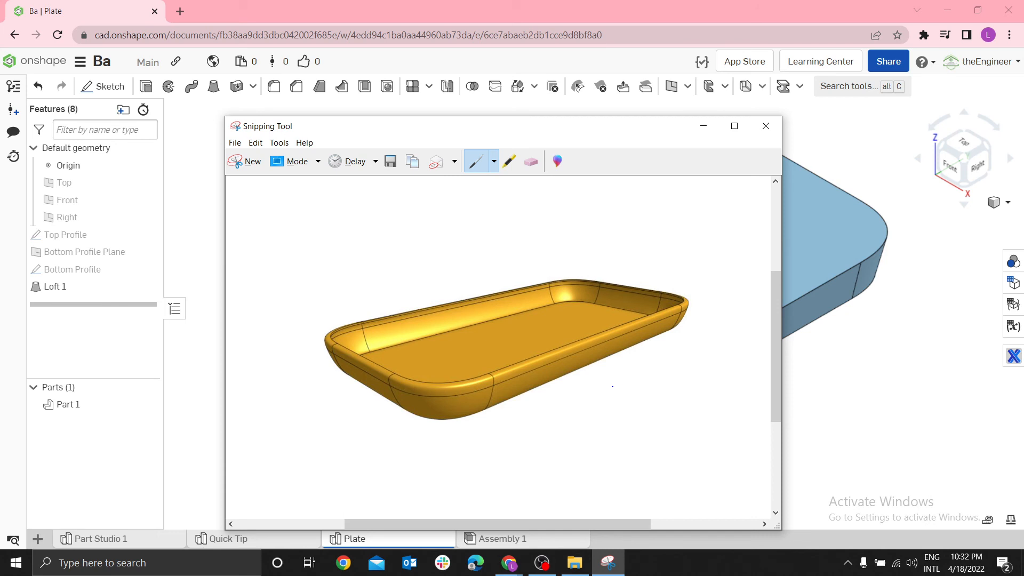
click(704, 126)
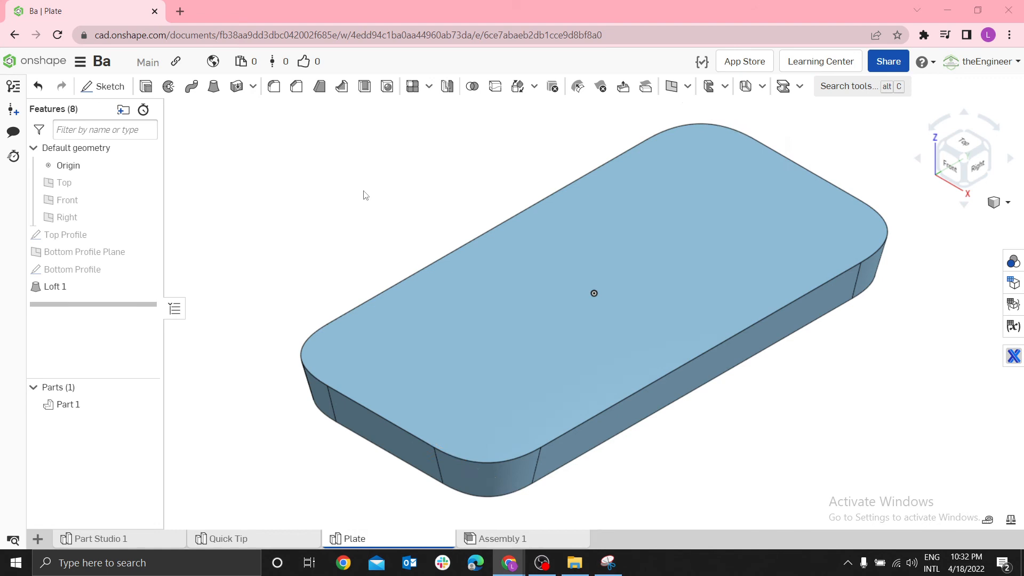
click(59, 205)
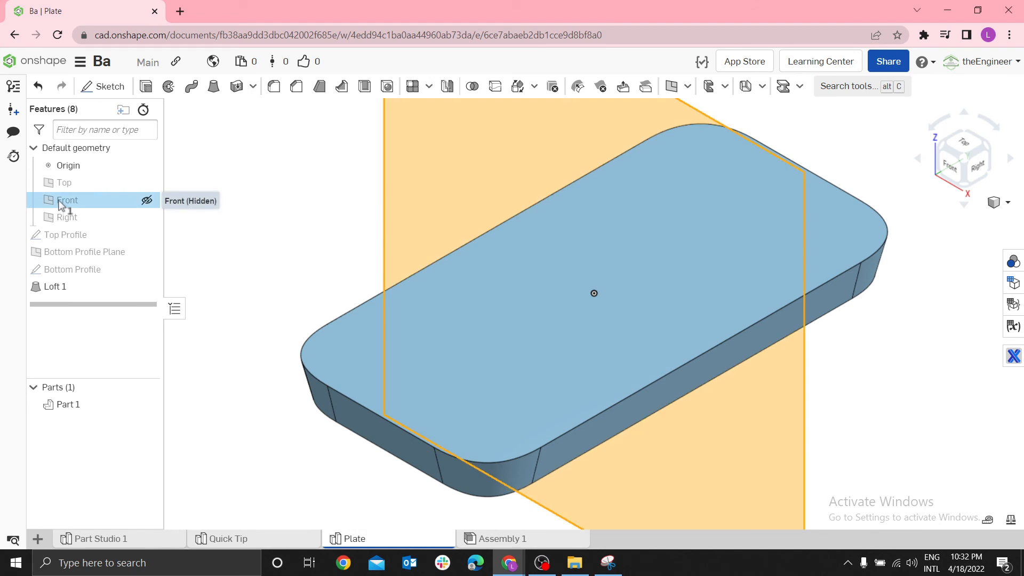
key(s)
click(80, 190)
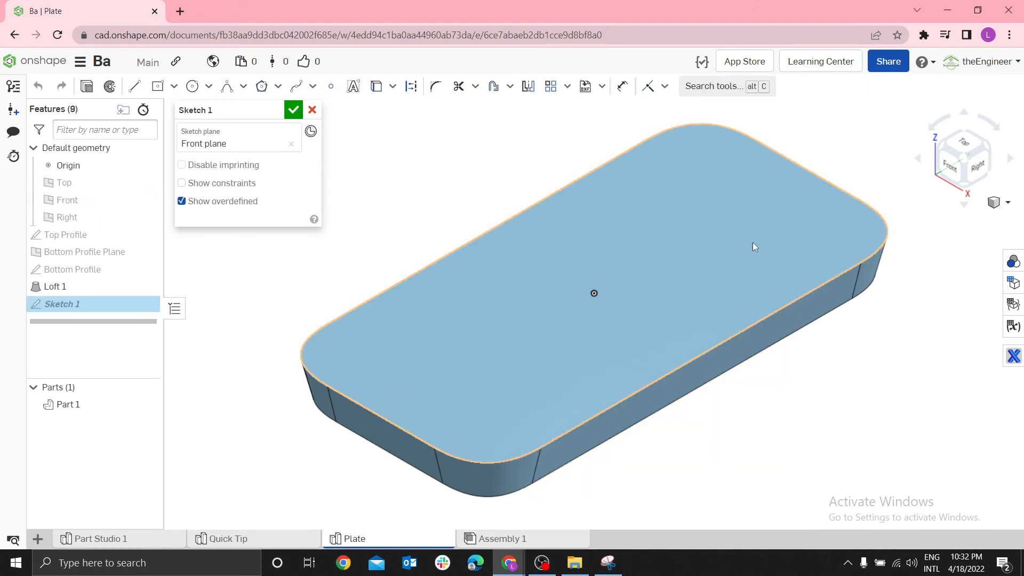
key(n)
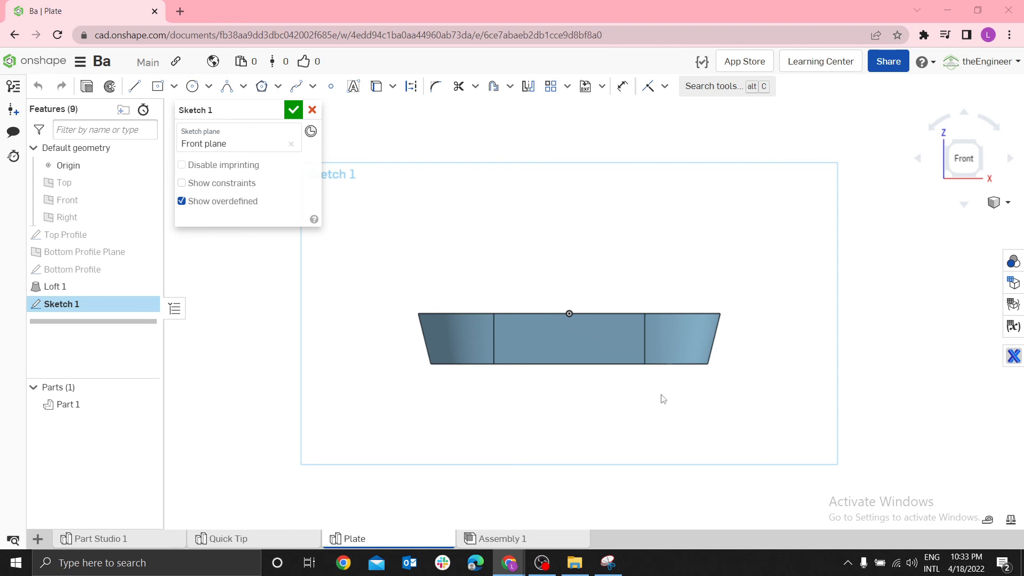
Sketch a horizontal construction line about 0.15 in long beside the plate's upper outer corner, level with the top face
scroll(419, 311, up, 5)
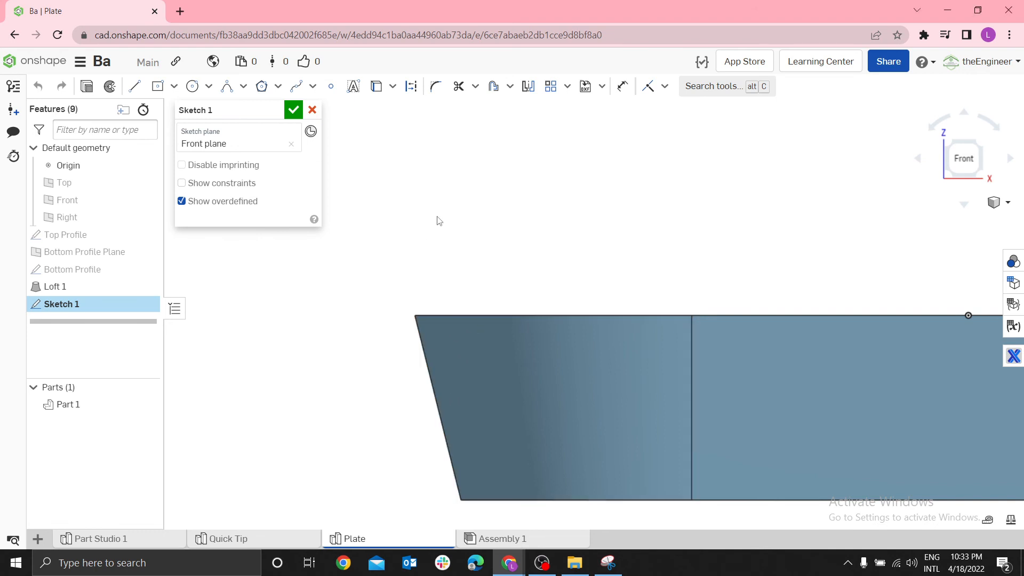
key(l)
click(315, 315)
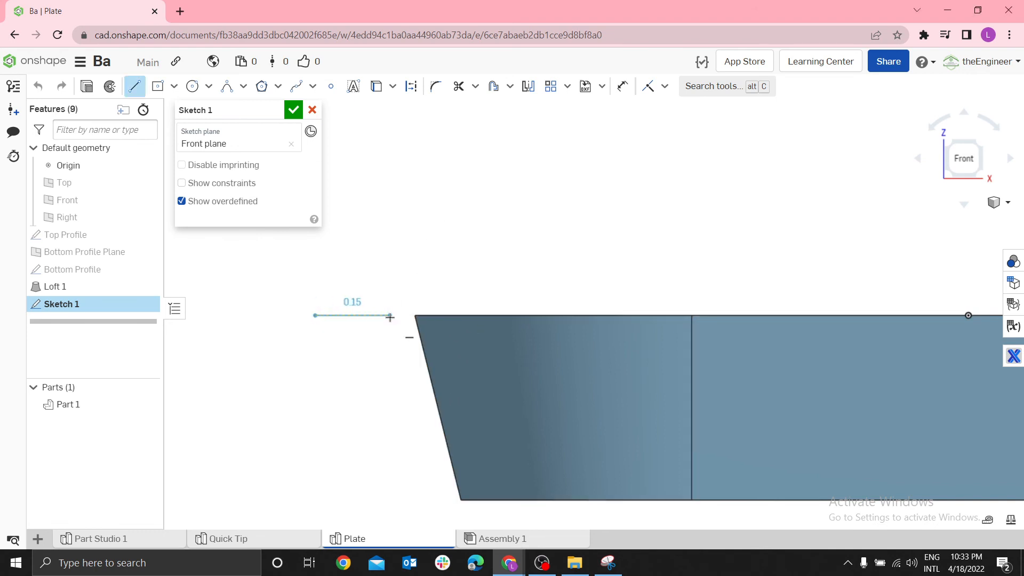
double_click(389, 315)
click(355, 315)
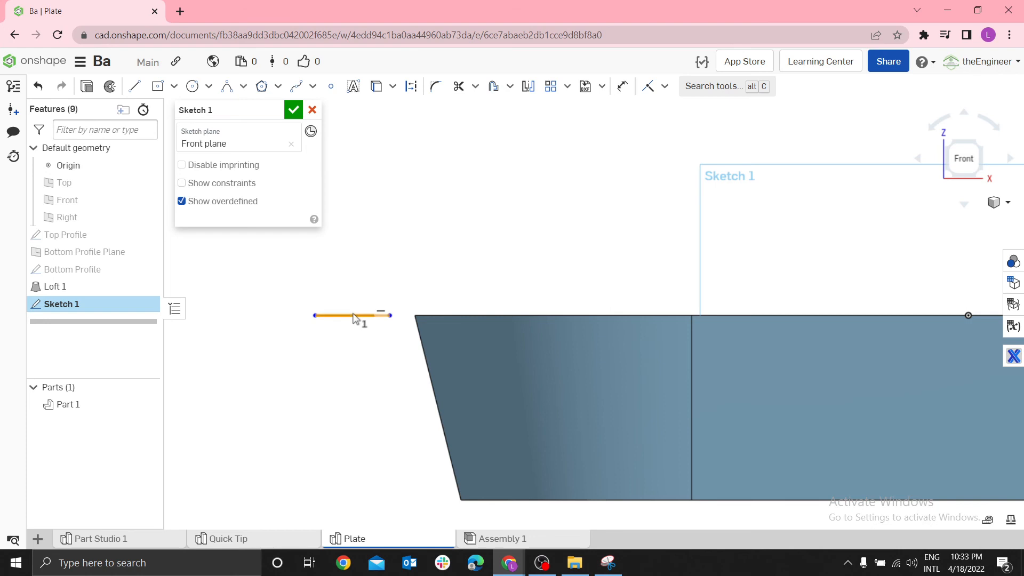
key(h)
scroll(356, 363, down, 3)
key(Escape)
Sketch a second horizontal line beside the plate's lower outer corner and convert it to construction geometry
key(l)
scroll(355, 414, up, 4)
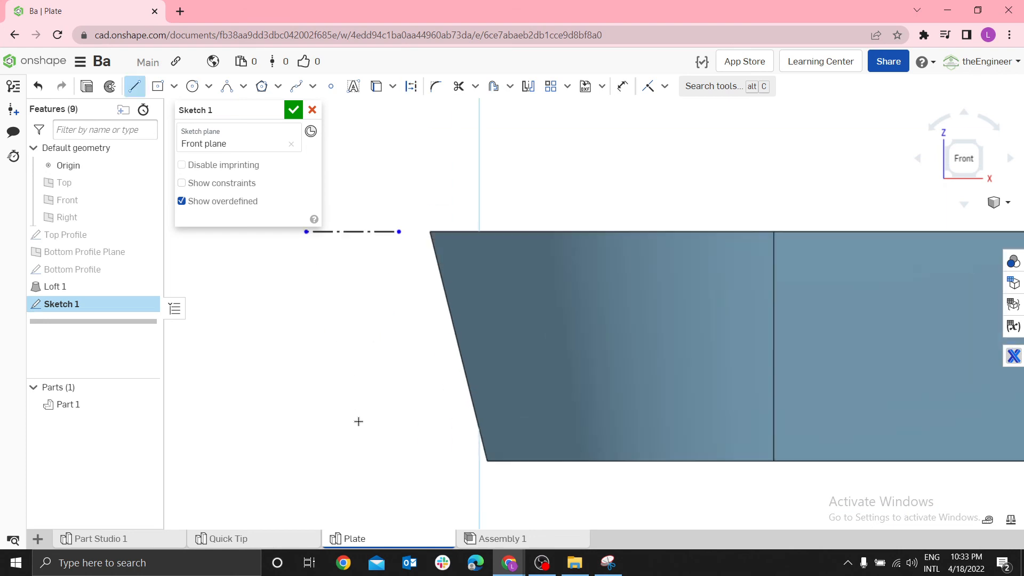
click(359, 467)
double_click(452, 467)
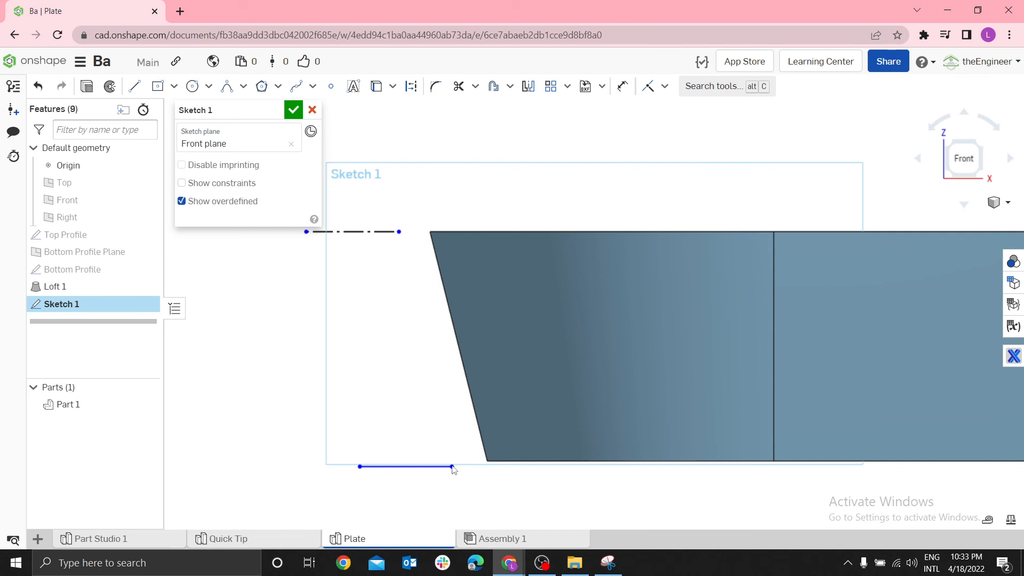
click(436, 471)
click(417, 493)
click(421, 472)
key(q)
click(414, 504)
Add a Pierce constraint between the upper construction line's inner endpoint and the long edge of the plate's top face
click(665, 86)
click(665, 331)
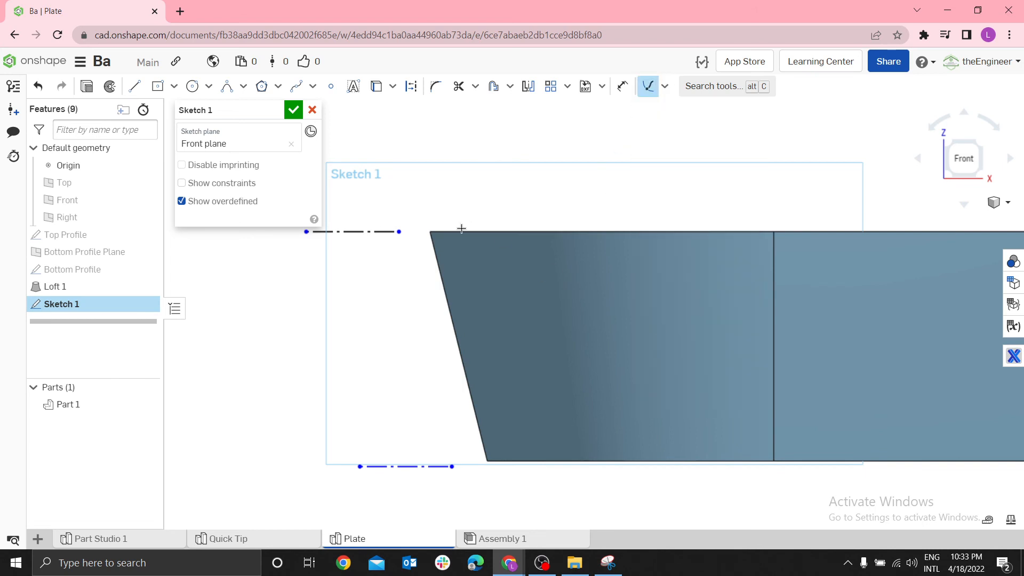
click(442, 232)
click(401, 232)
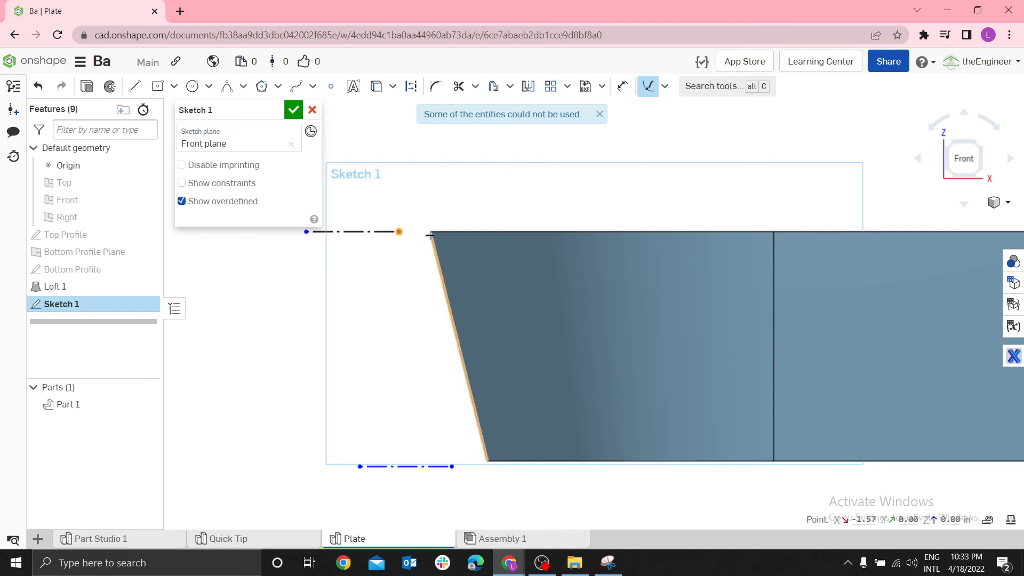
click(442, 209)
key(shift+7)
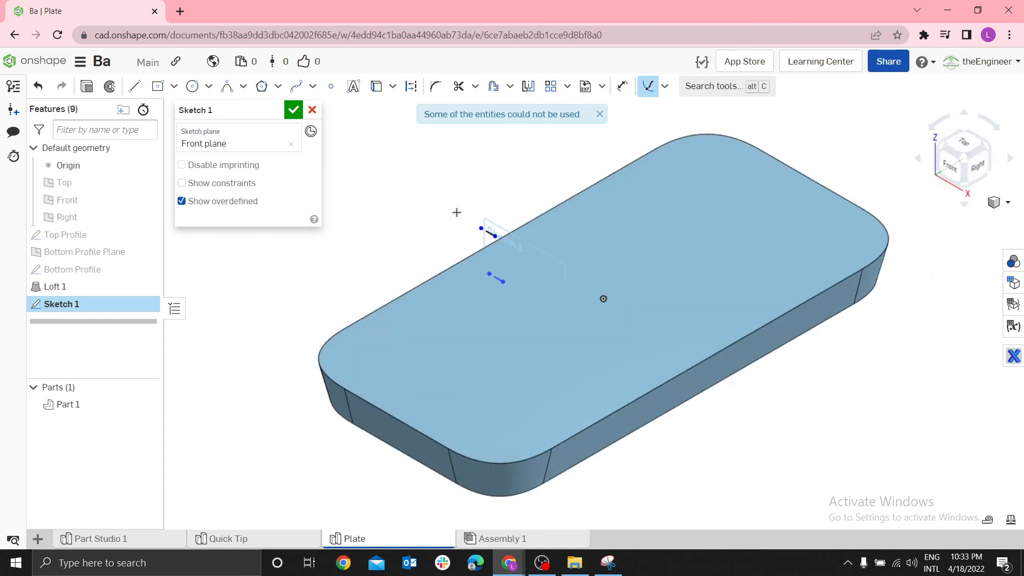
scroll(464, 213, up, 5)
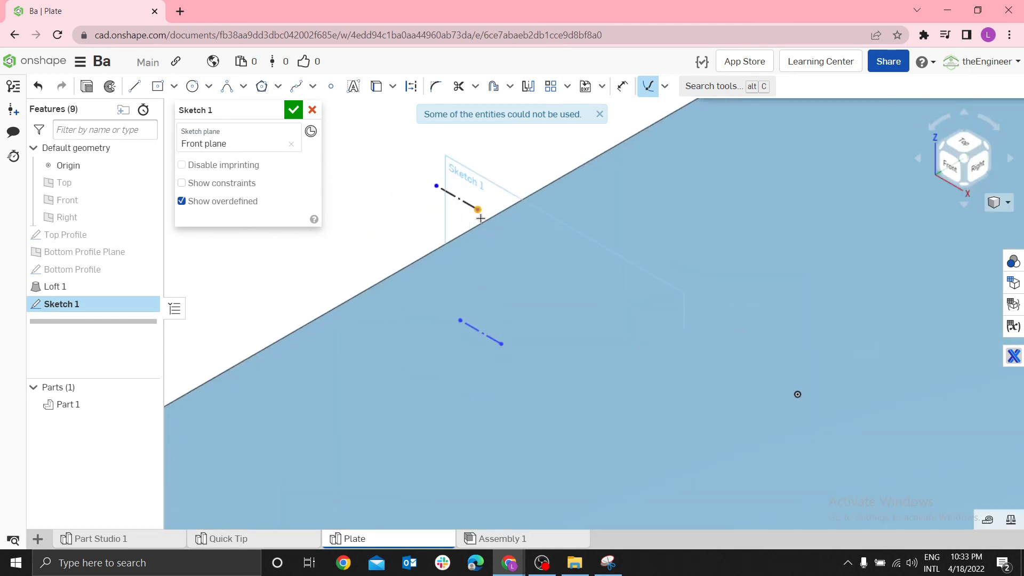
scroll(487, 258, down, 5)
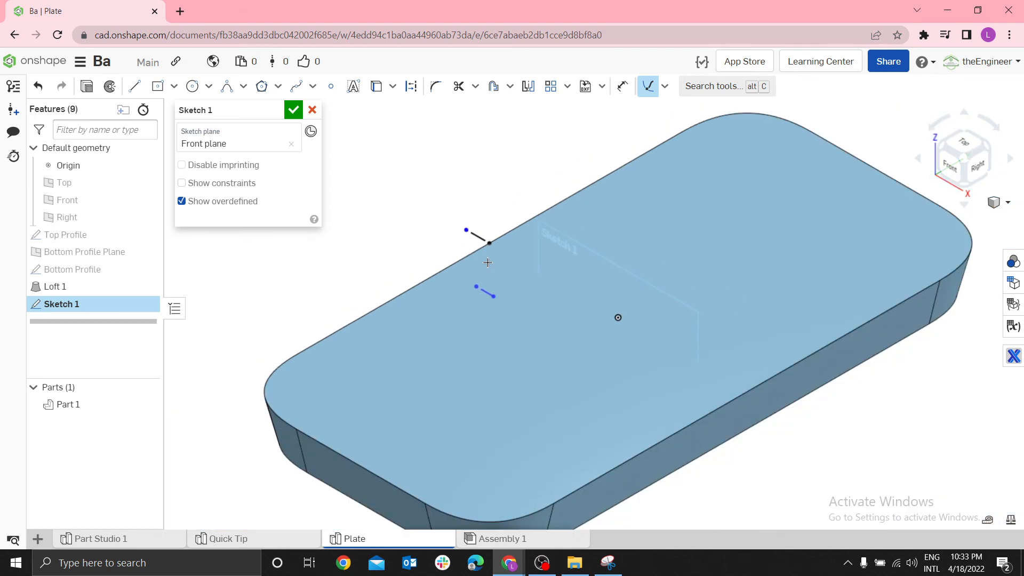
Pierce the lower construction line's inner endpoint with the long edge of the plate's bottom face
right_drag(487, 263, 437, 304)
scroll(436, 306, up, 4)
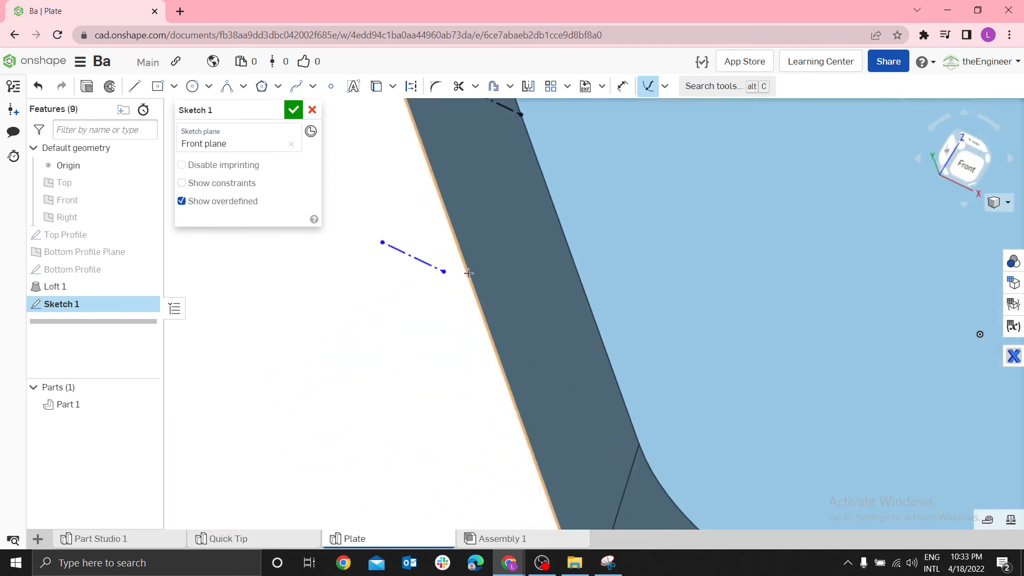
drag(444, 271, 470, 279)
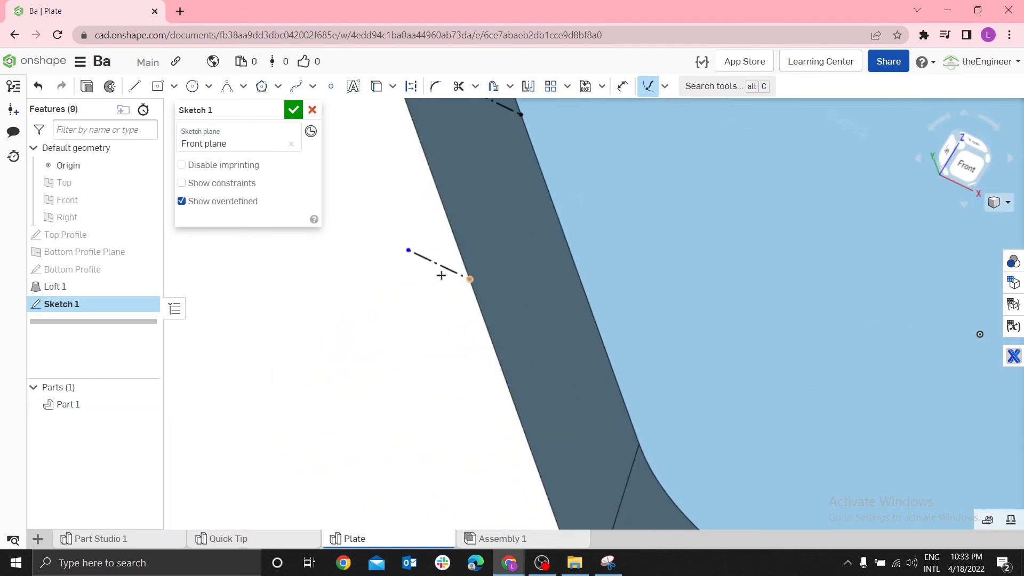
Sketch a conic with rho 0.5 from the plate's upper corner, bulging outward and ending below the upper construction line
key(n)
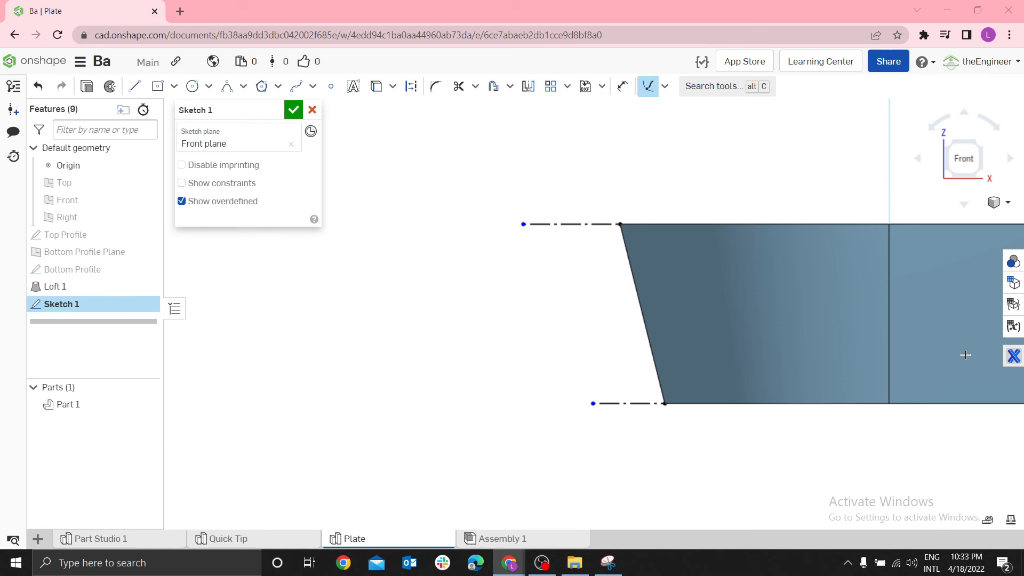
scroll(757, 287, up, 3)
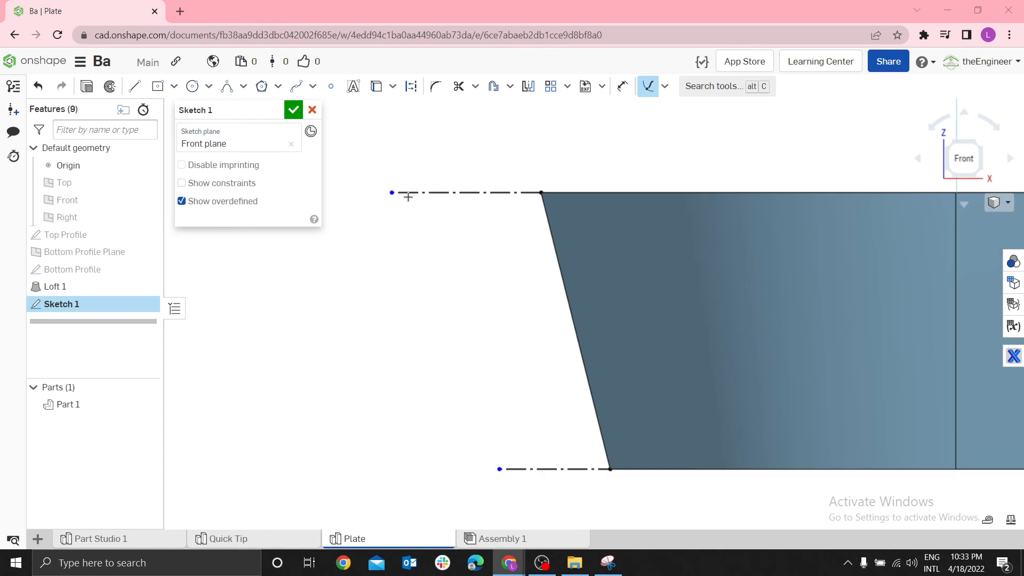
click(227, 87)
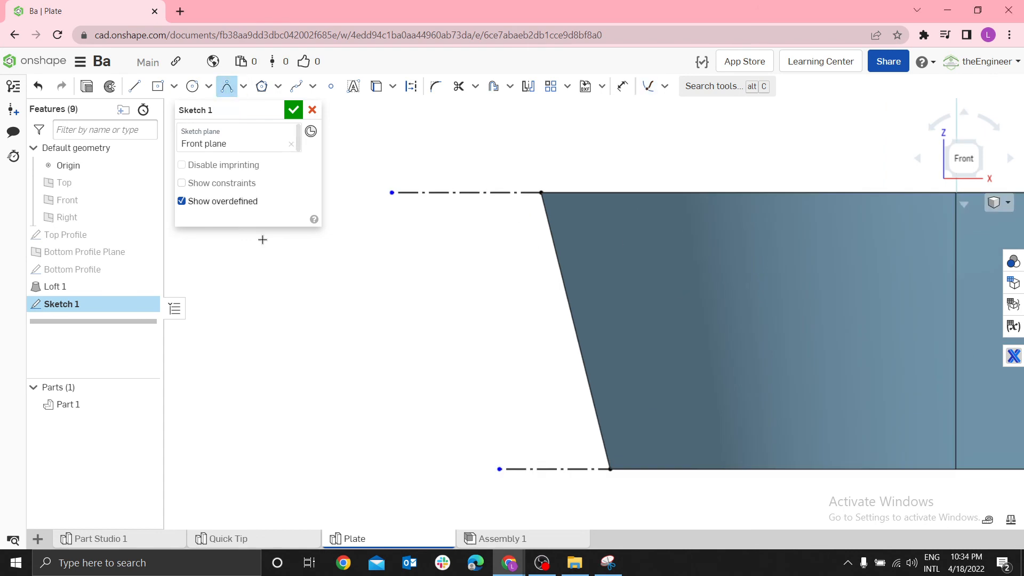
click(534, 193)
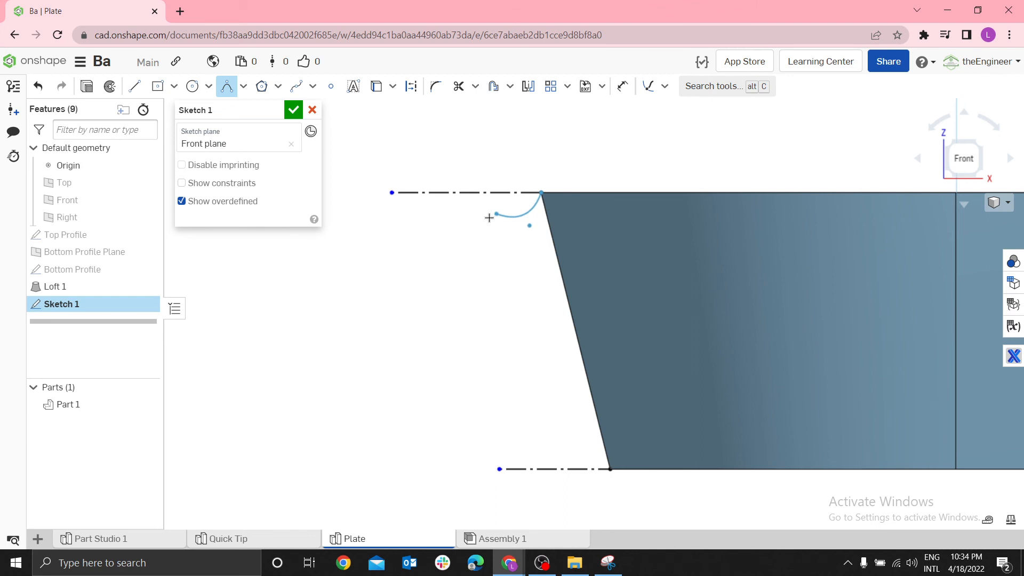
click(456, 274)
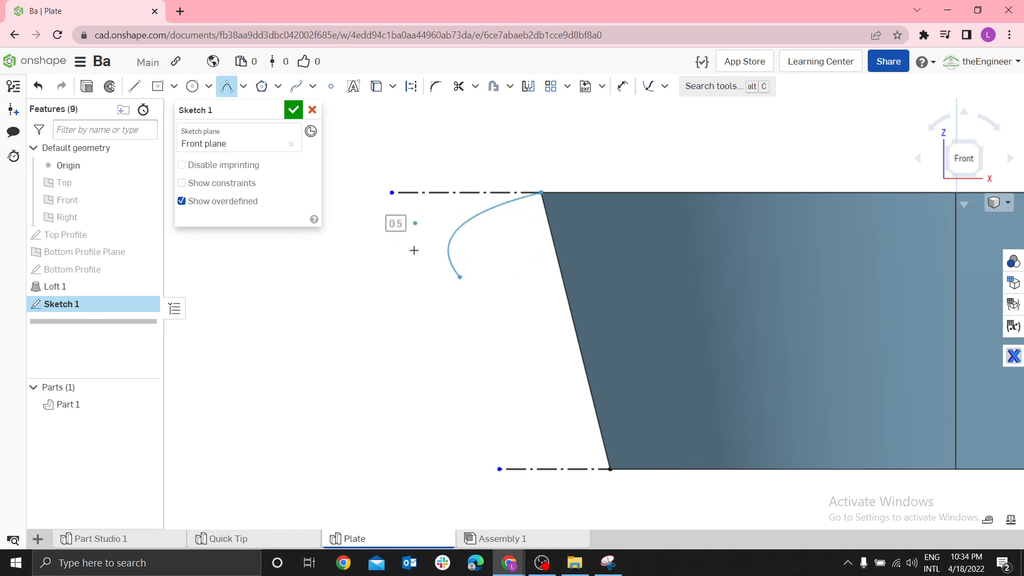
click(415, 217)
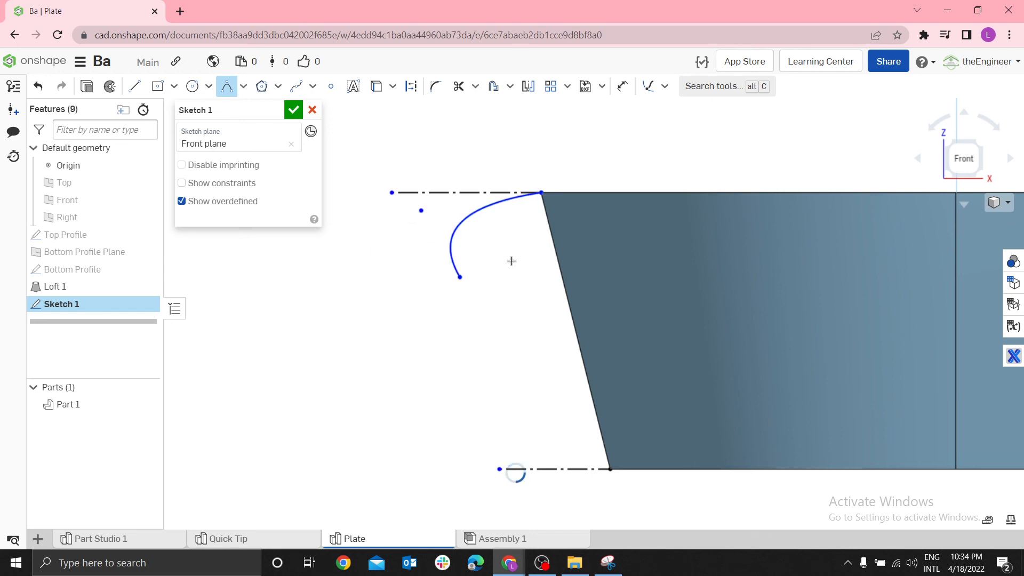
Sketch a second conic with rho 0.5 from the plate's lower corner to the free end of the upper conic
scroll(478, 318, down, 3)
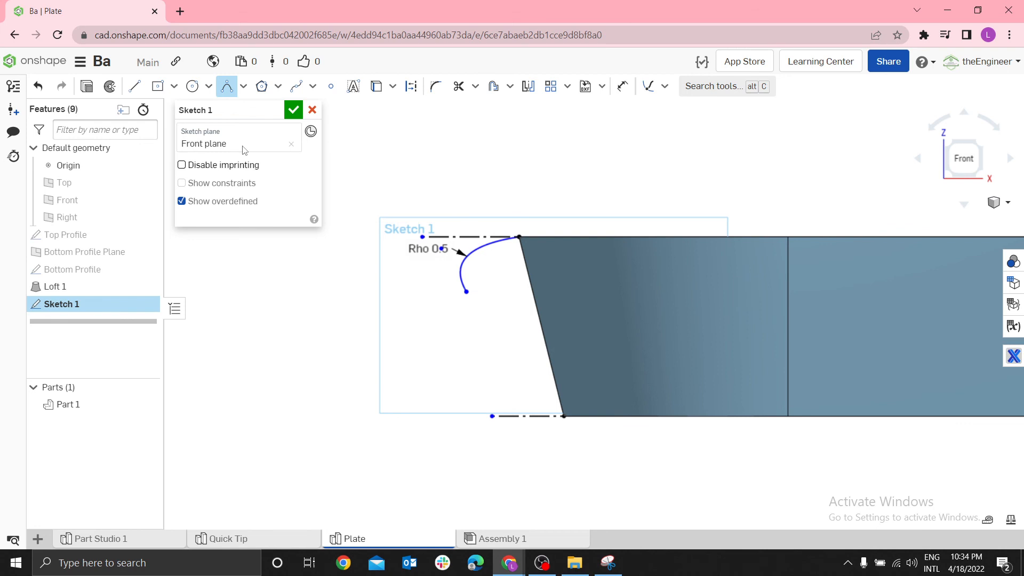
scroll(539, 412, up, 1)
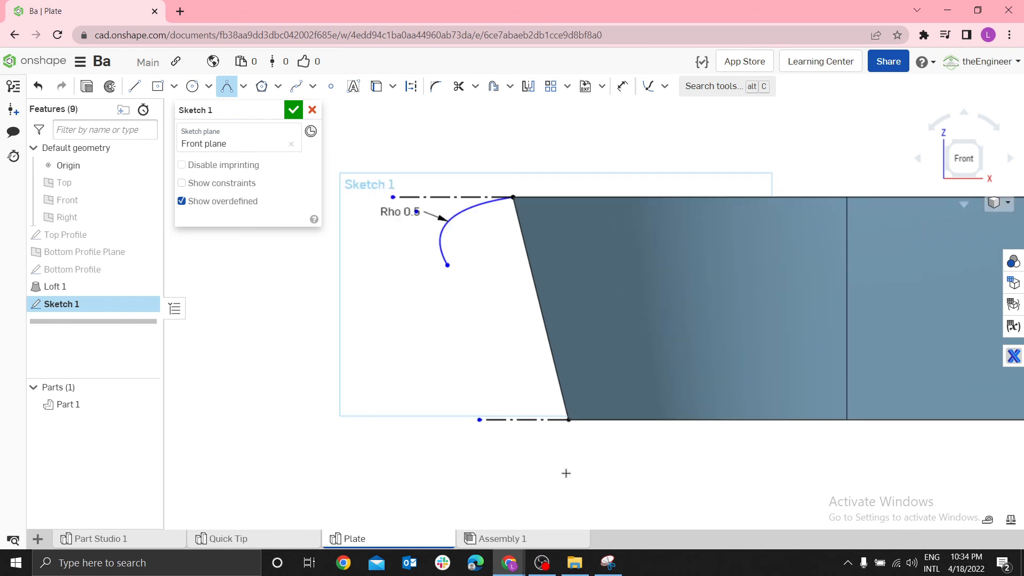
click(569, 420)
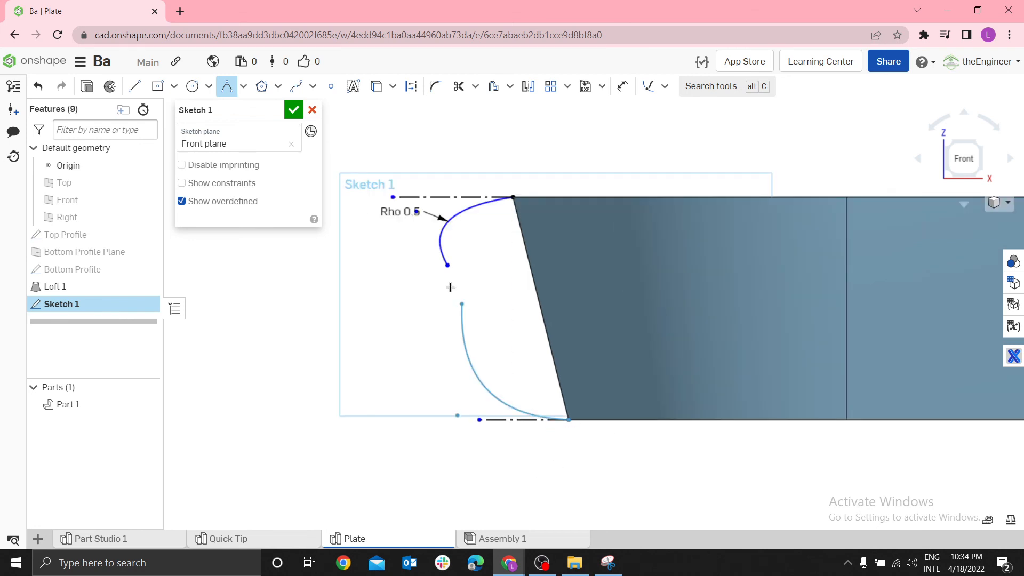
click(448, 264)
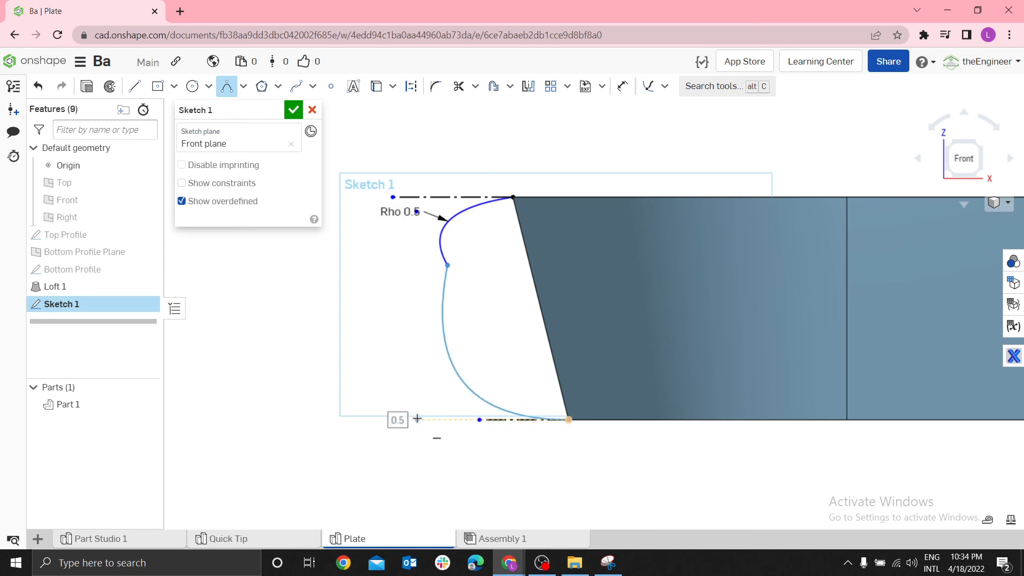
click(414, 399)
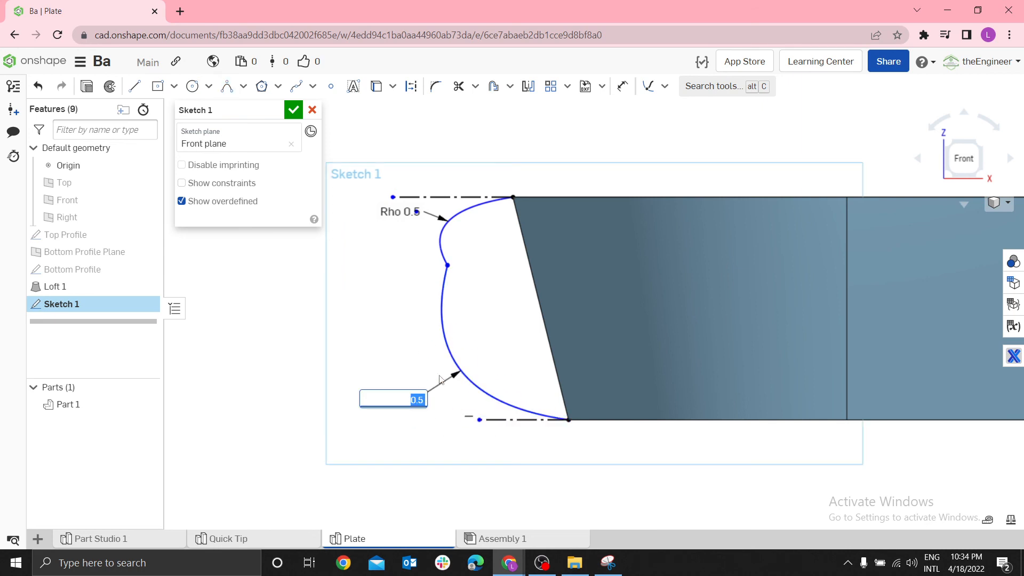
key(Return)
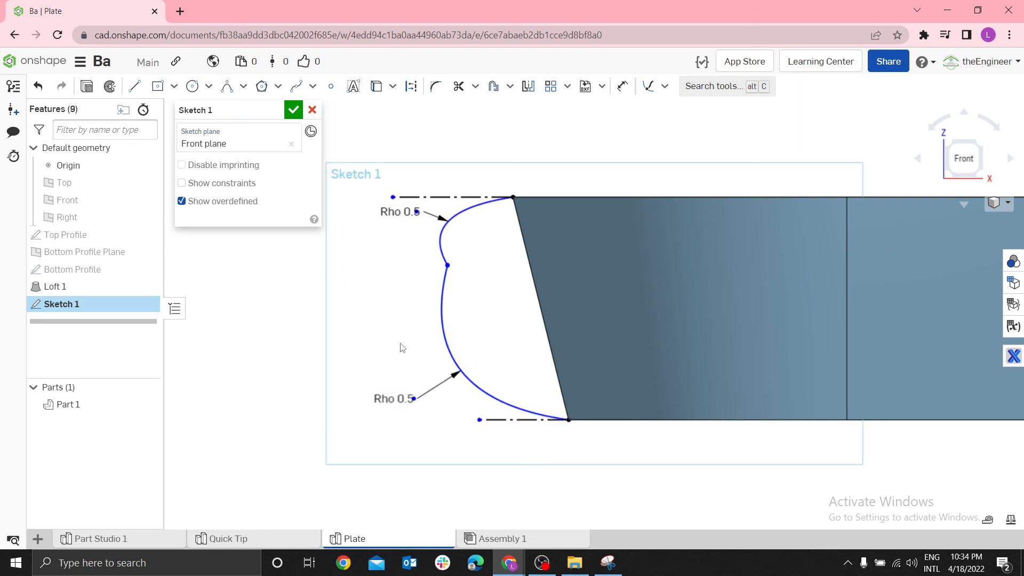
Move the lower conic's rho label clear and make that conic's control point coincident with the lower construction line
drag(389, 391, 363, 342)
click(414, 398)
key(d)
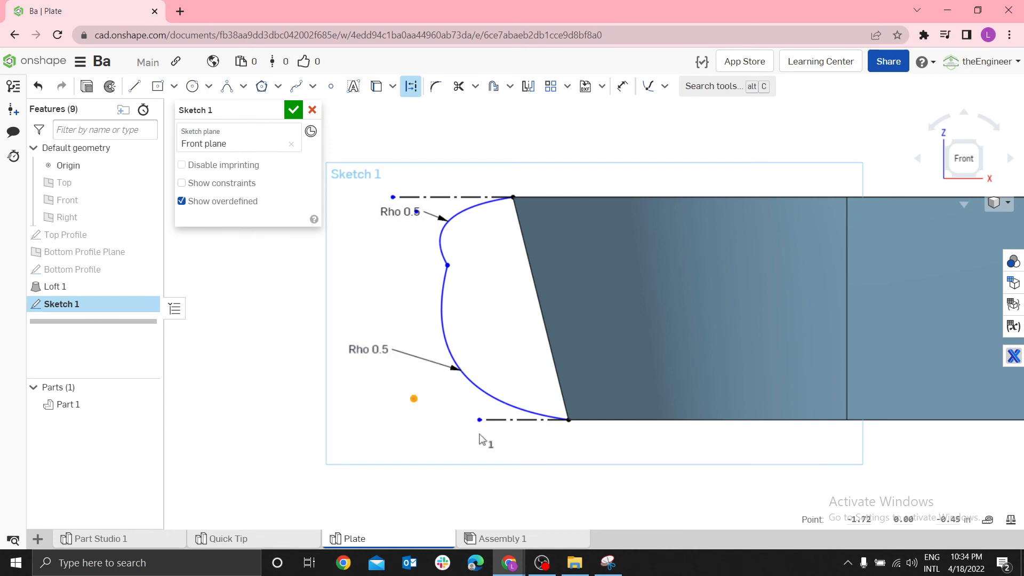
click(493, 423)
key(i)
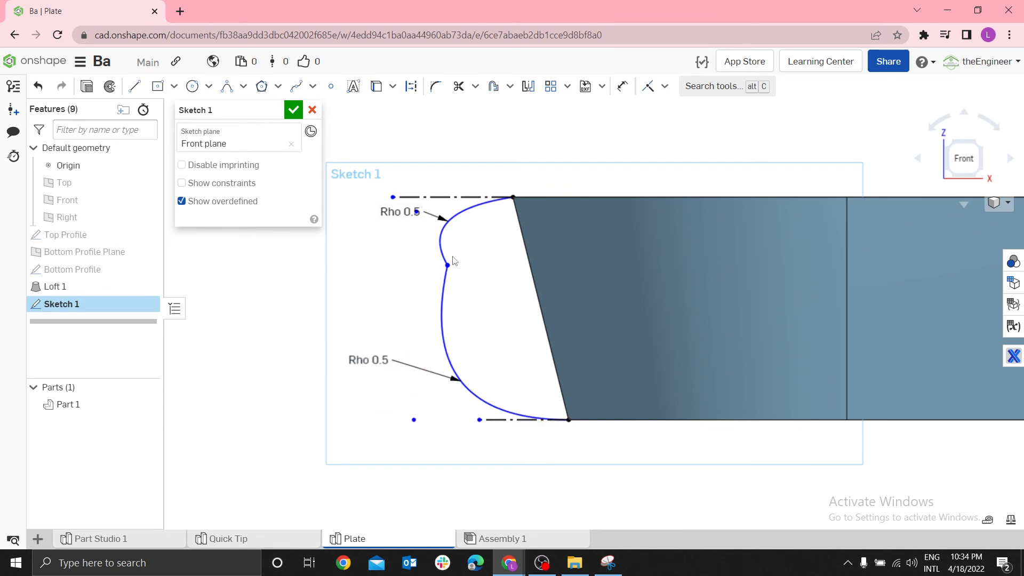
Move the upper conic's rho label clear and make that conic's control point coincident with the upper construction line
drag(389, 204, 380, 286)
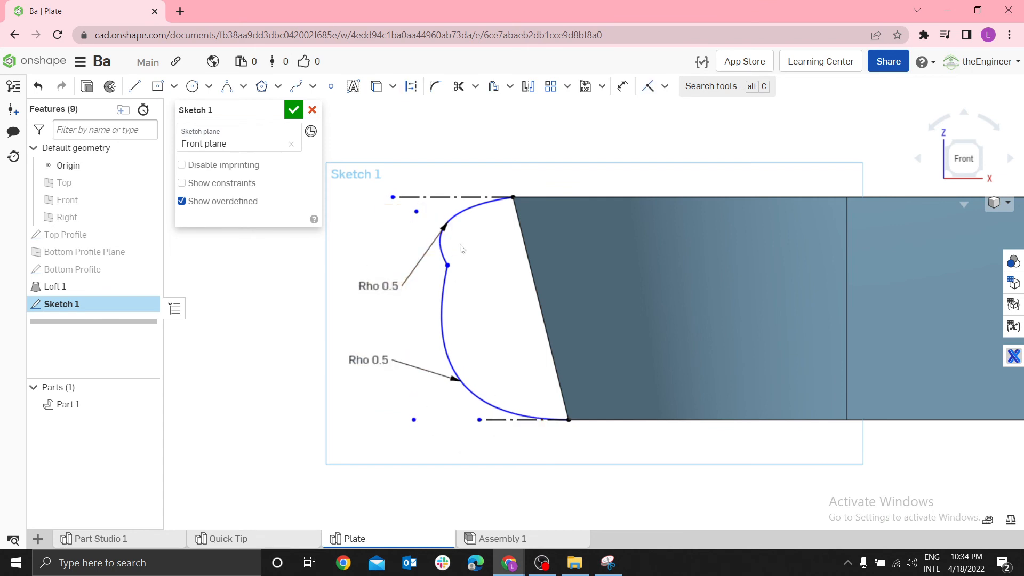
click(417, 212)
click(430, 200)
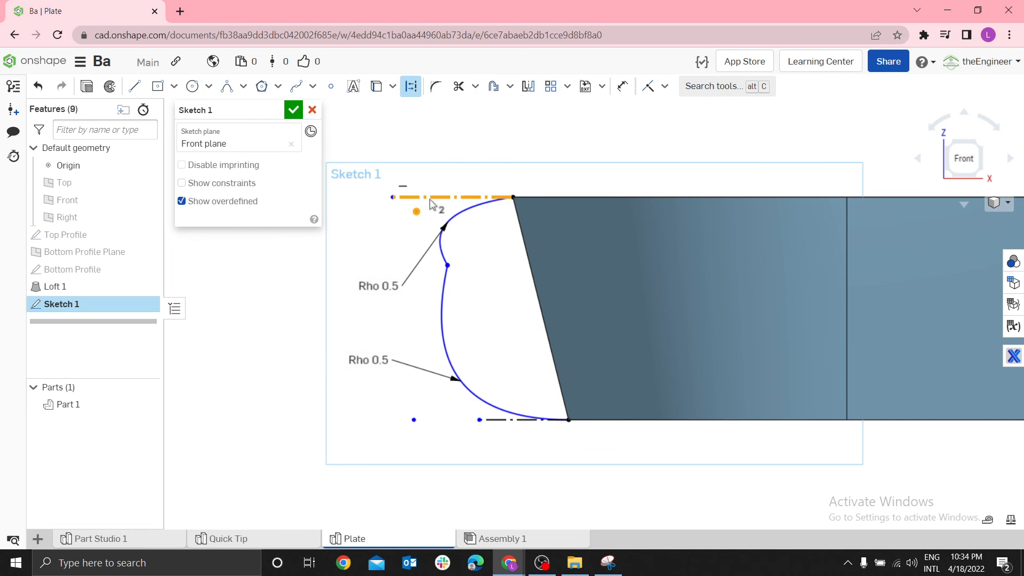
key(i)
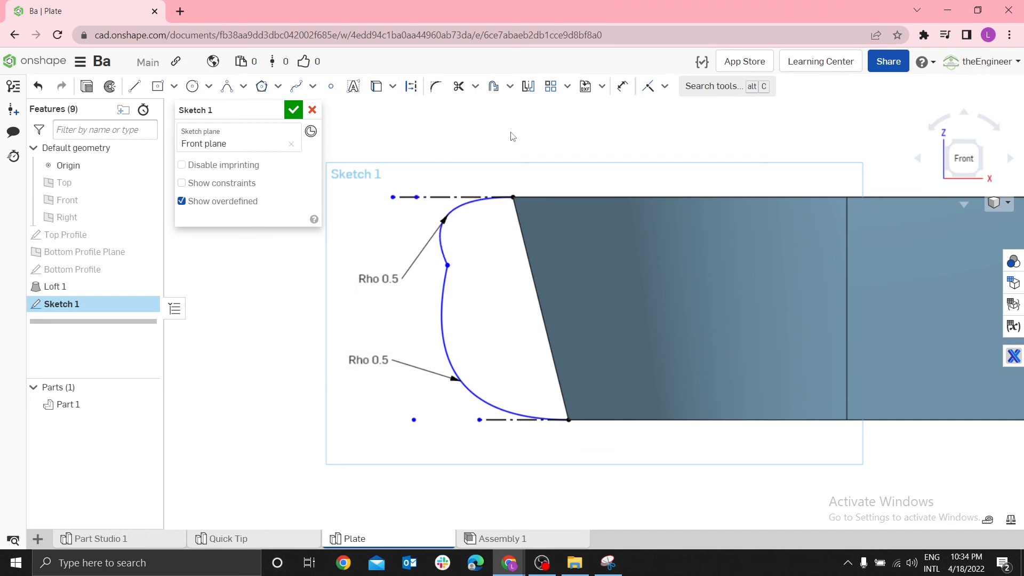
scroll(516, 178, up, 1)
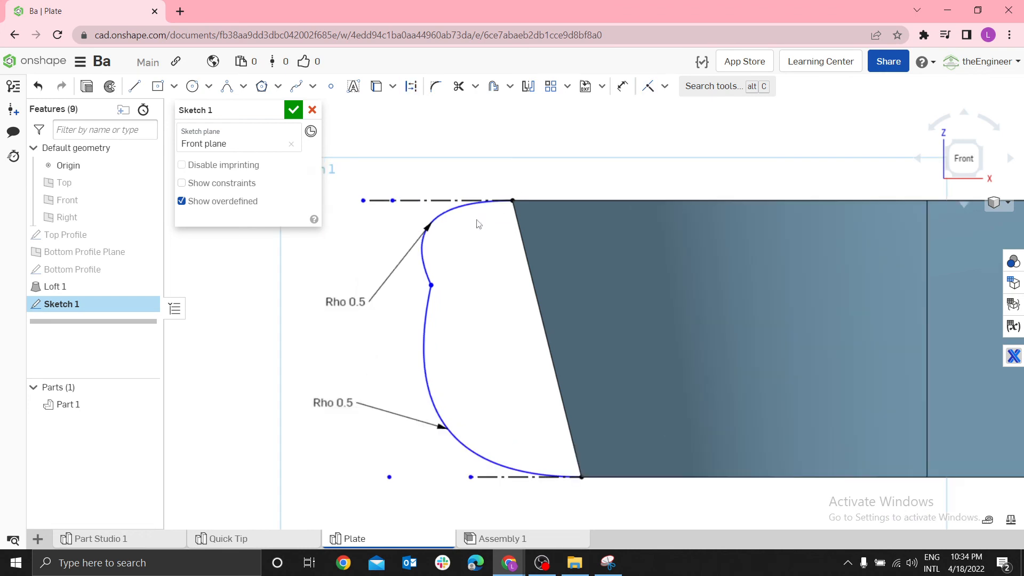
Make the upper and lower conics tangent to each other at their shared endpoint
click(427, 279)
click(424, 322)
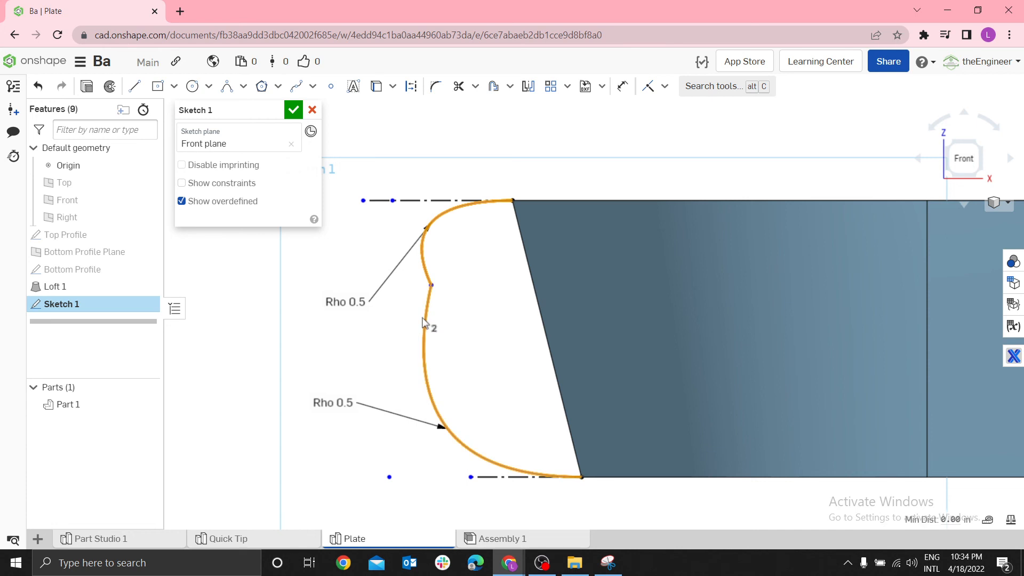
key(t)
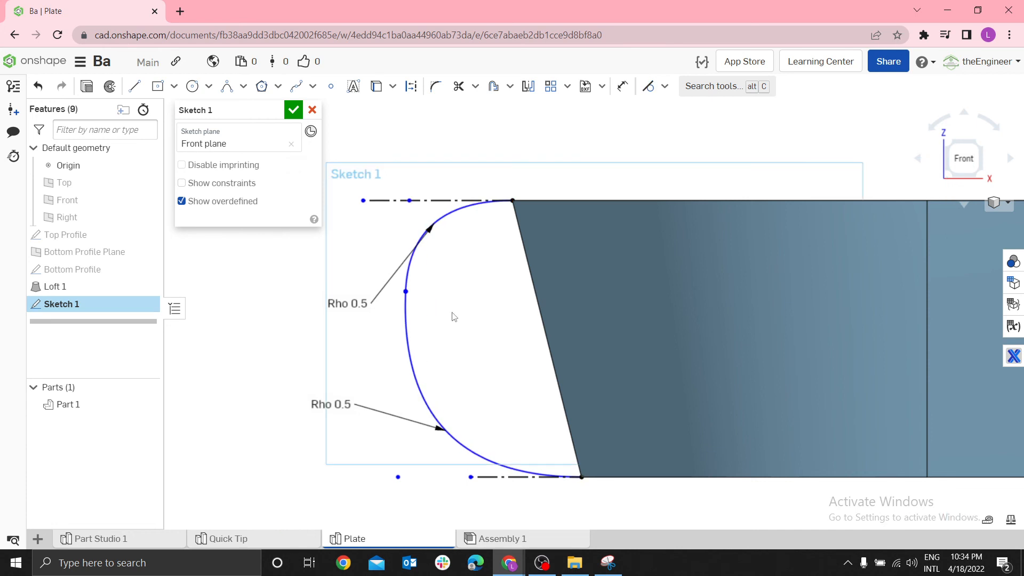
click(665, 87)
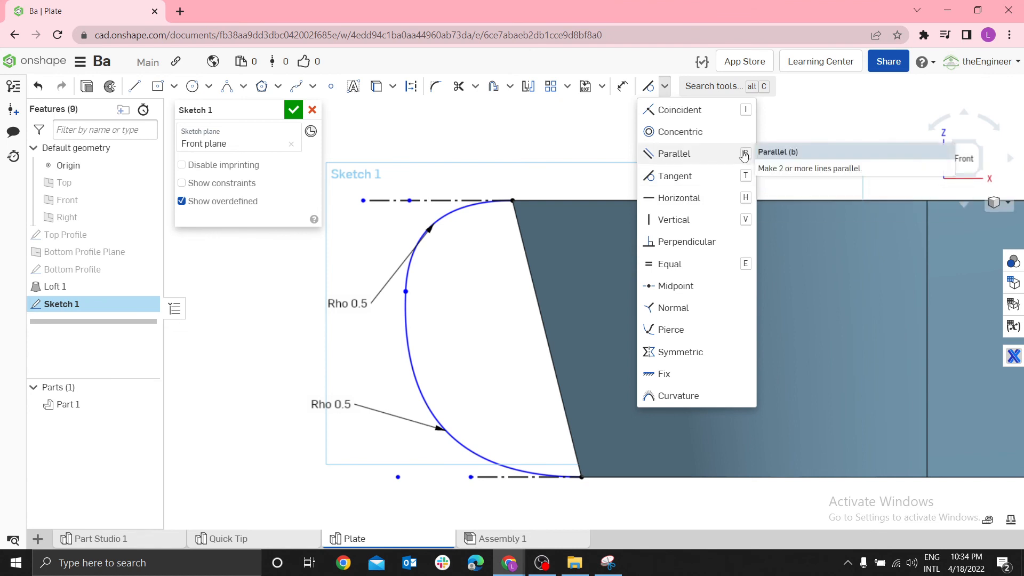
click(810, 115)
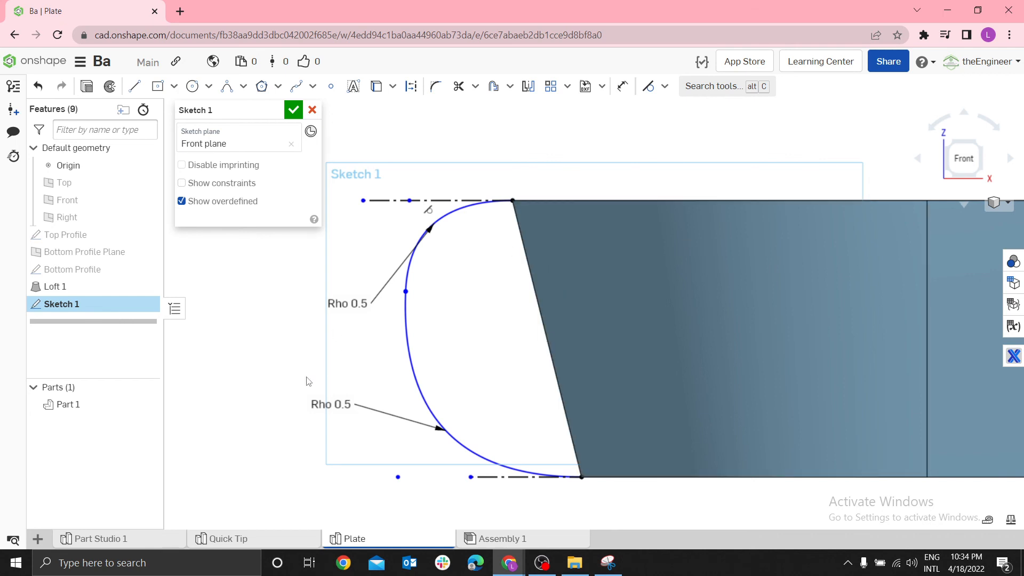
Set the lower conic's rho to 0.38 and the upper conic's rho to 0.625
double_click(321, 403)
text(0)
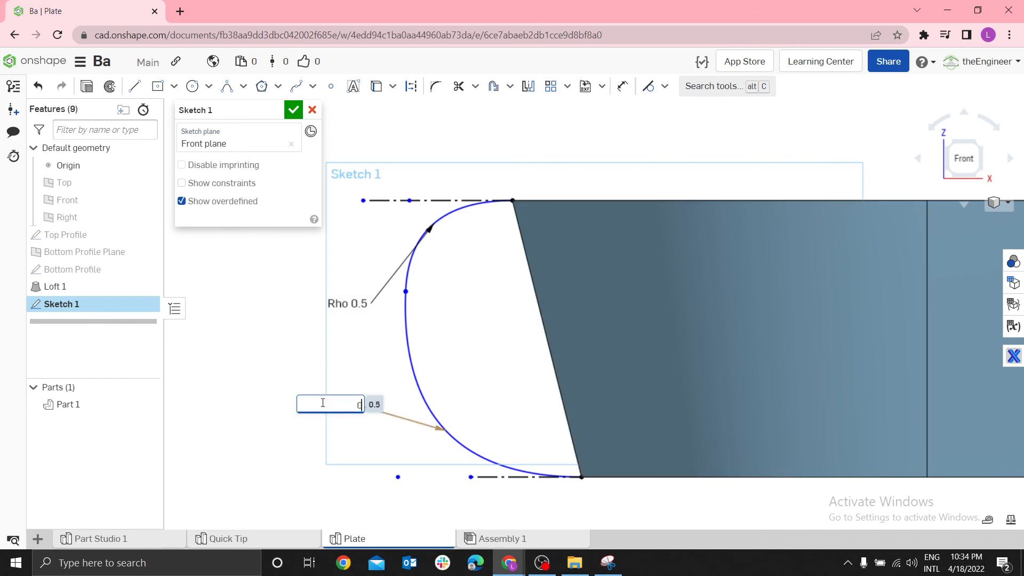
text(.38)
key(Return)
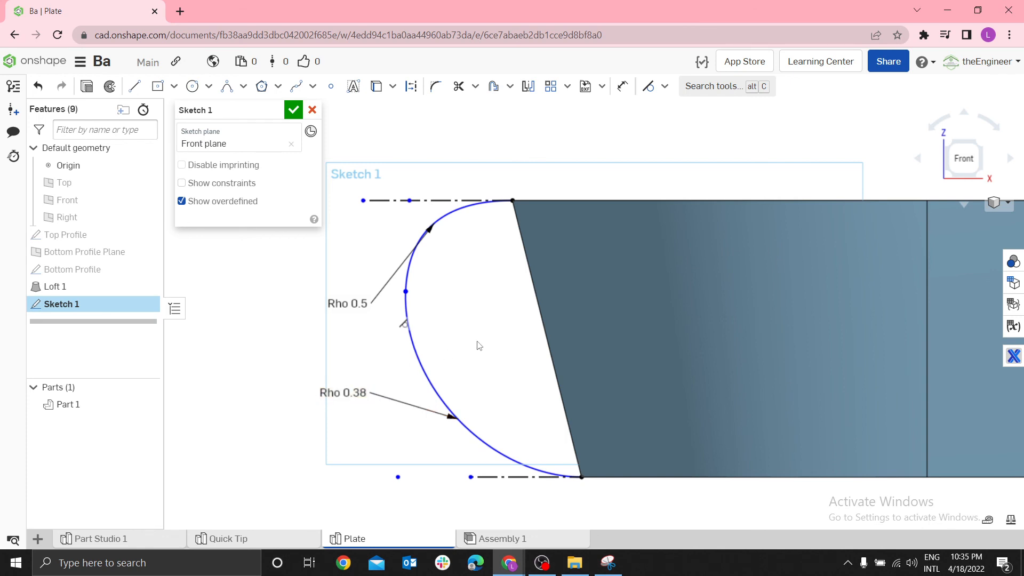
double_click(362, 303)
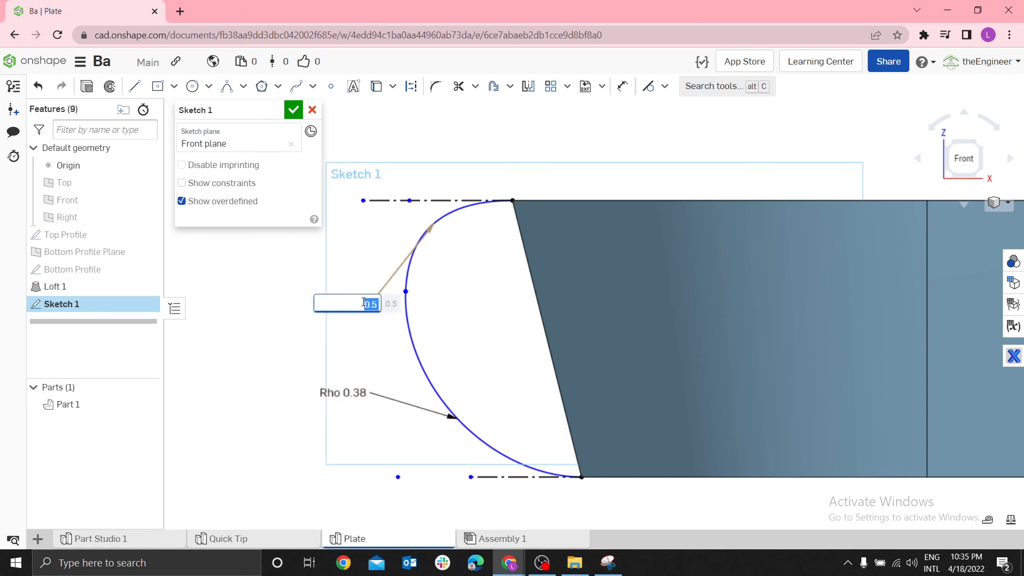
text(0.625)
key(Return)
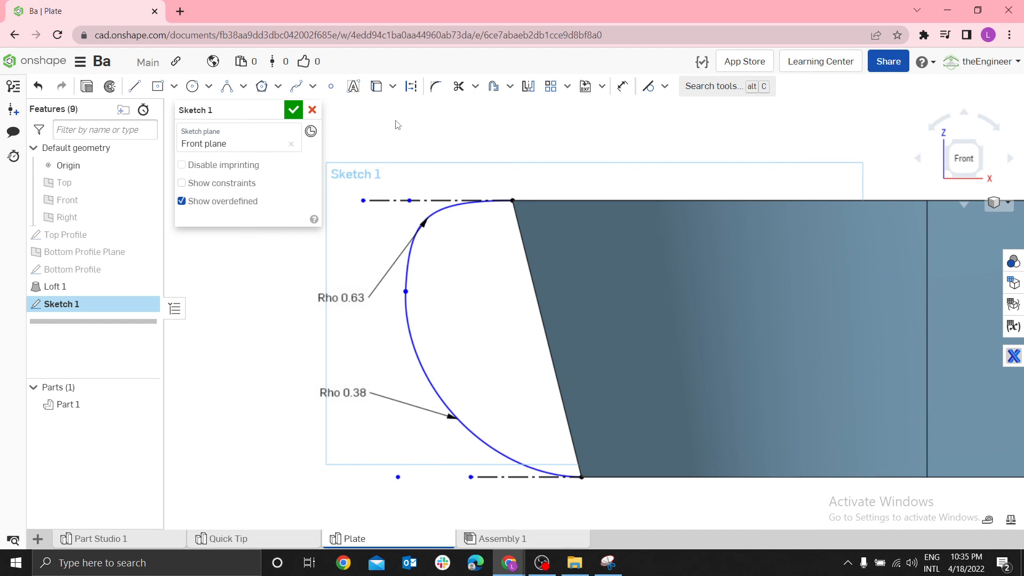
Dimension the height of the conics' shared endpoint above the lower construction line as 0.38 in
key(d)
click(523, 477)
click(405, 292)
click(288, 393)
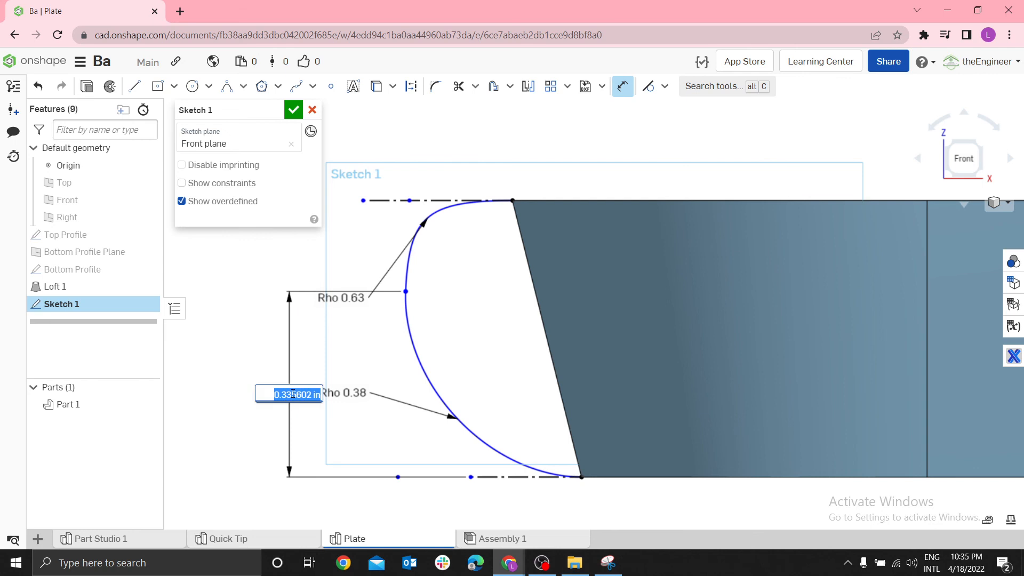
text(0.3)
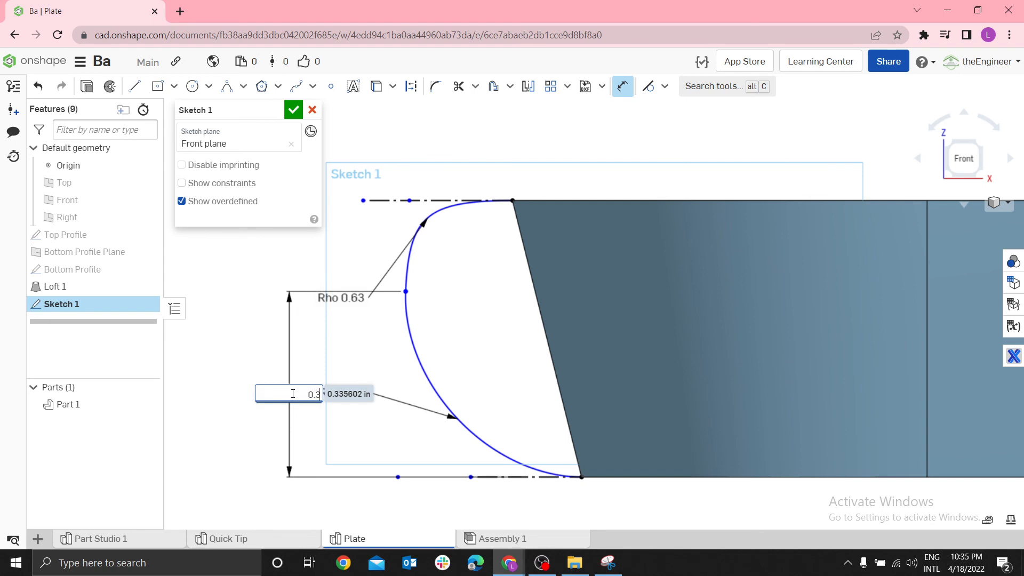
text(8)
key(Return)
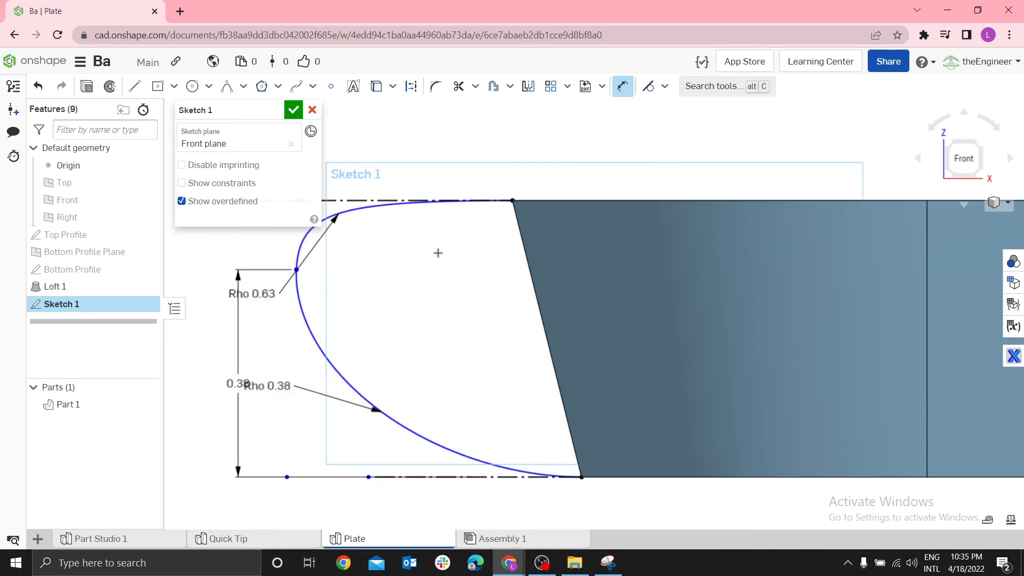
Dimension the upper conic's control point 0.1 in horizontally from the plate's upper corner
scroll(448, 183, down, 3)
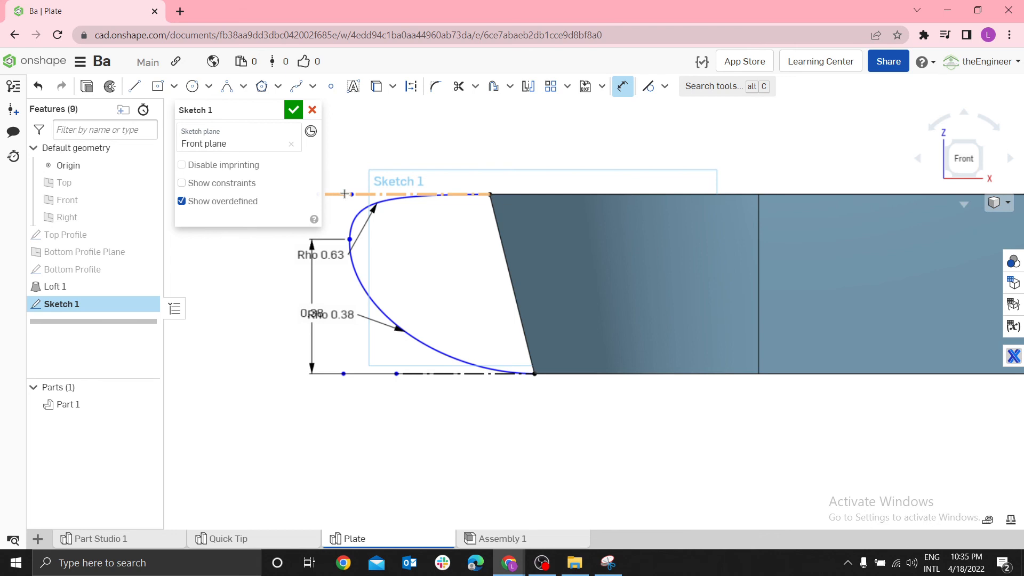
click(352, 192)
click(489, 194)
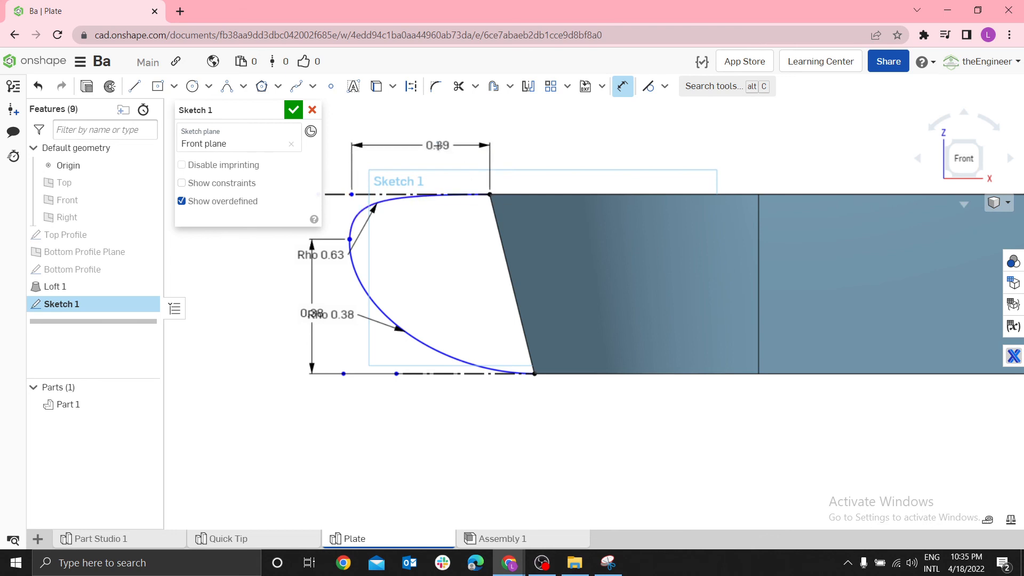
click(438, 146)
text(0.1)
key(Return)
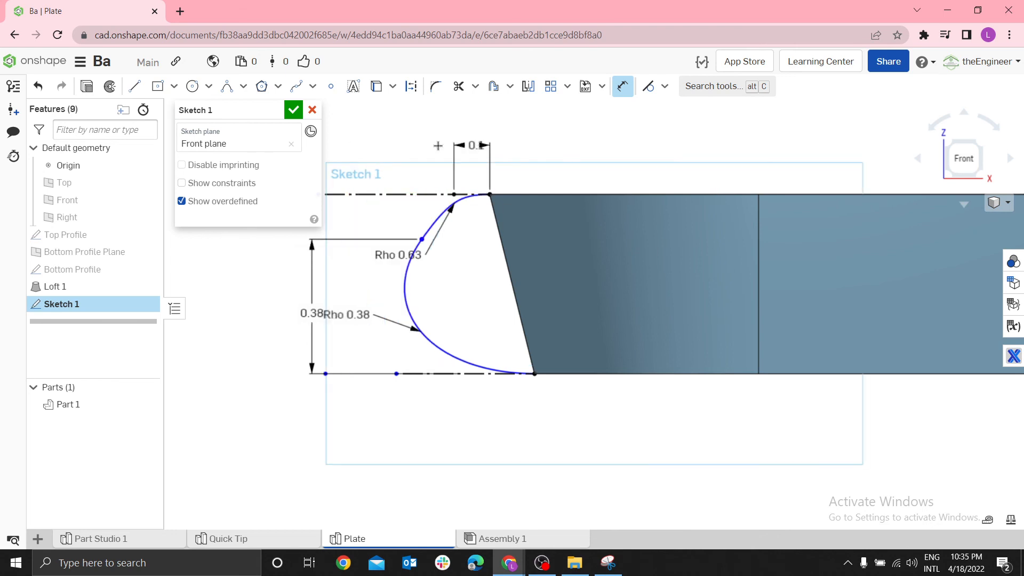
scroll(393, 295, up, 3)
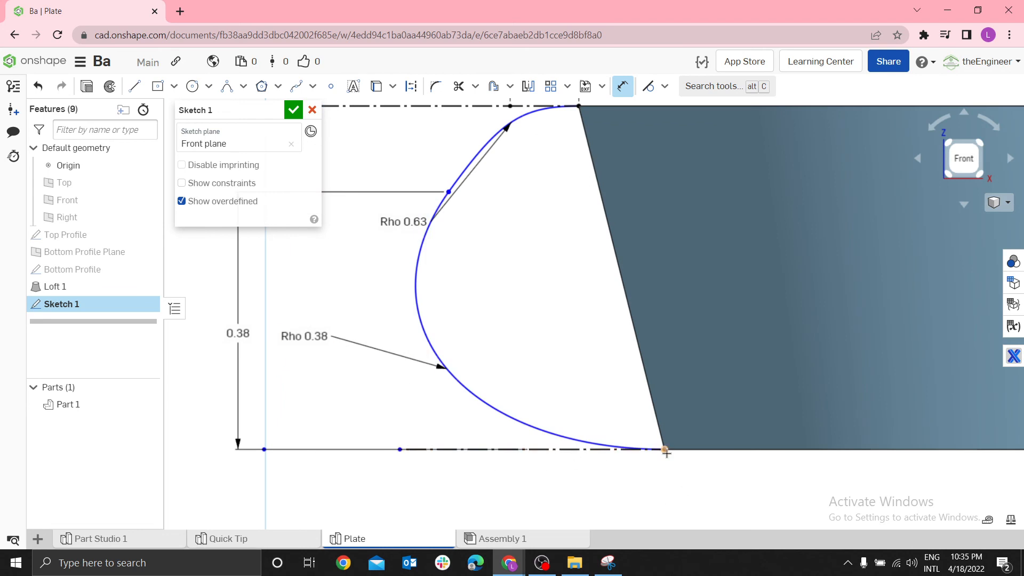
key(Escape)
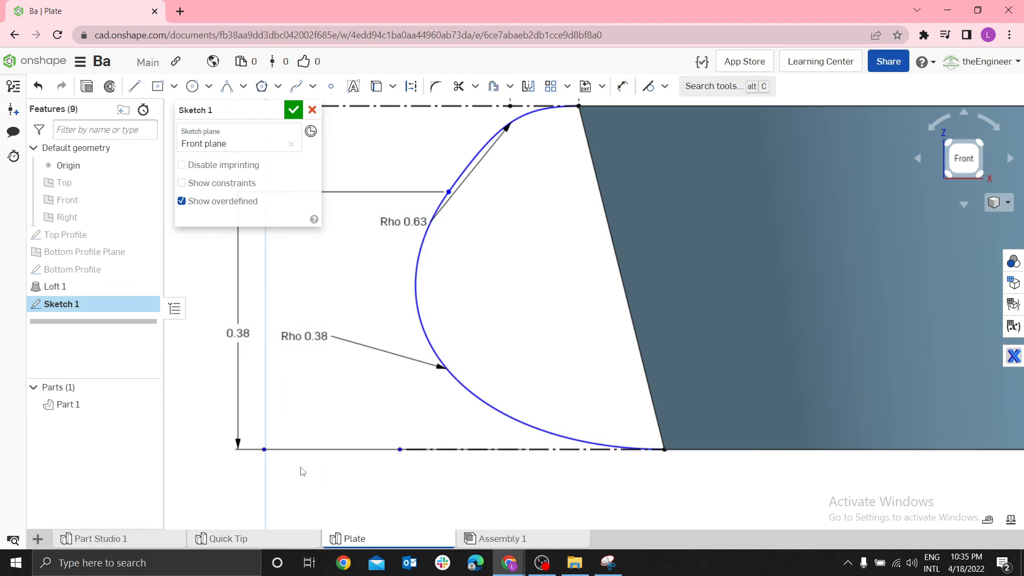
Move the lower conic's control point closer to the plate and extend the lower construction line outward beyond it
mouse_move(264, 450)
mouse_down()
mouse_move(455, 453)
mouse_move(287, 451)
mouse_move(342, 450)
mouse_up()
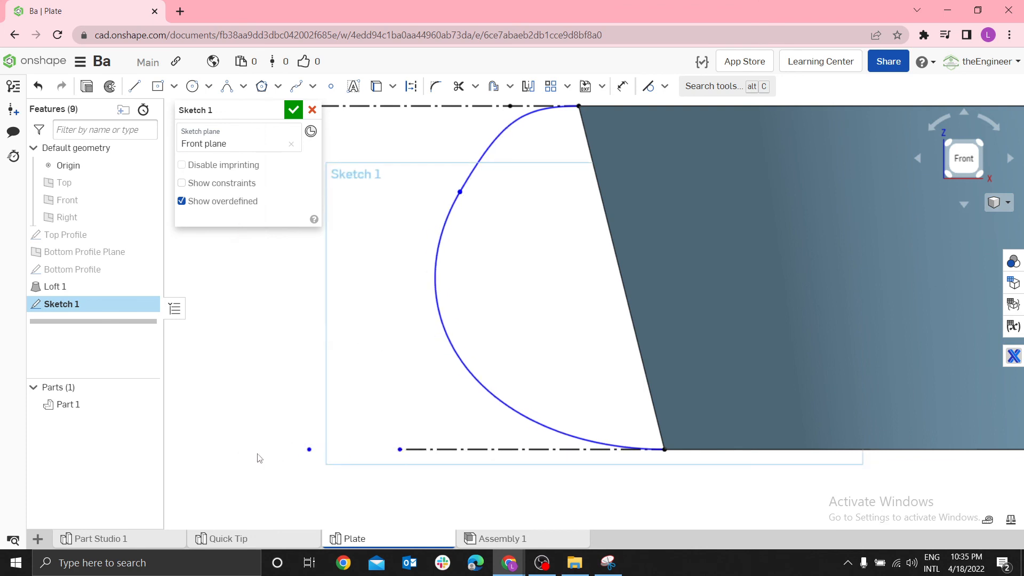
scroll(384, 329, down, 3)
scroll(383, 325, down, 1)
scroll(417, 253, up, 1)
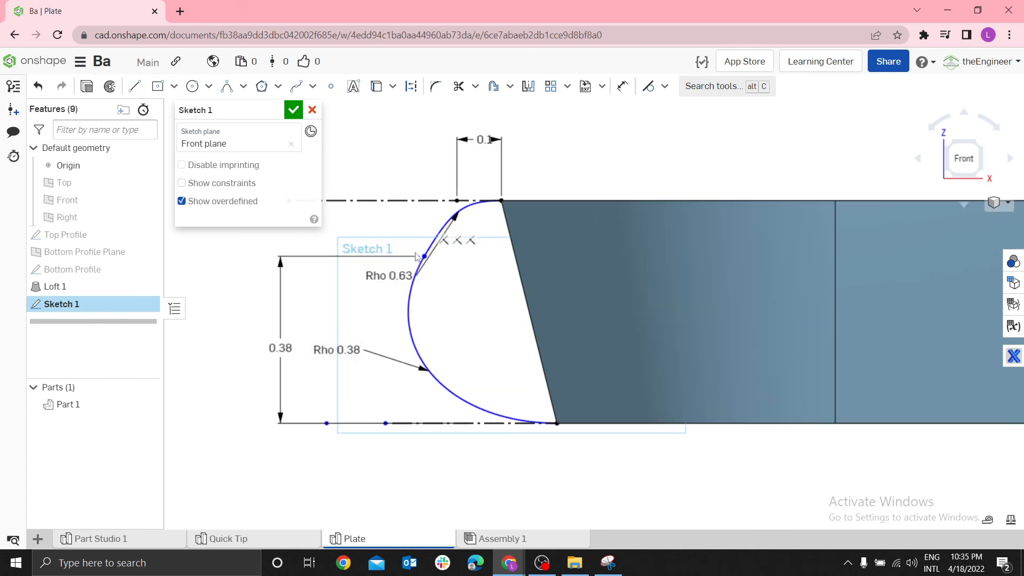
drag(391, 281, 375, 242)
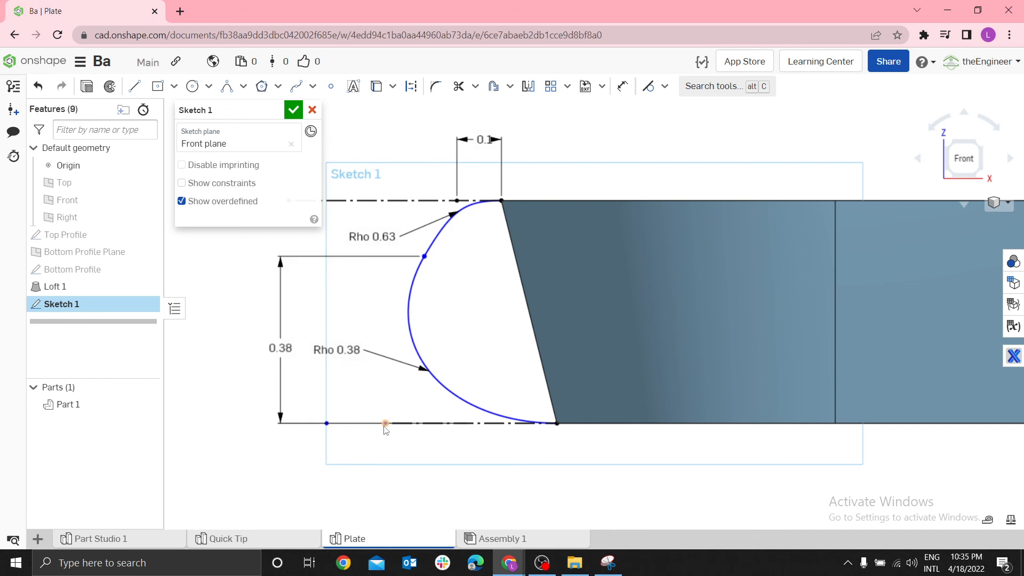
drag(386, 423, 200, 424)
Dimension the lower conic's control point 0.13 in horizontally from the plate's lower corner
key(u)
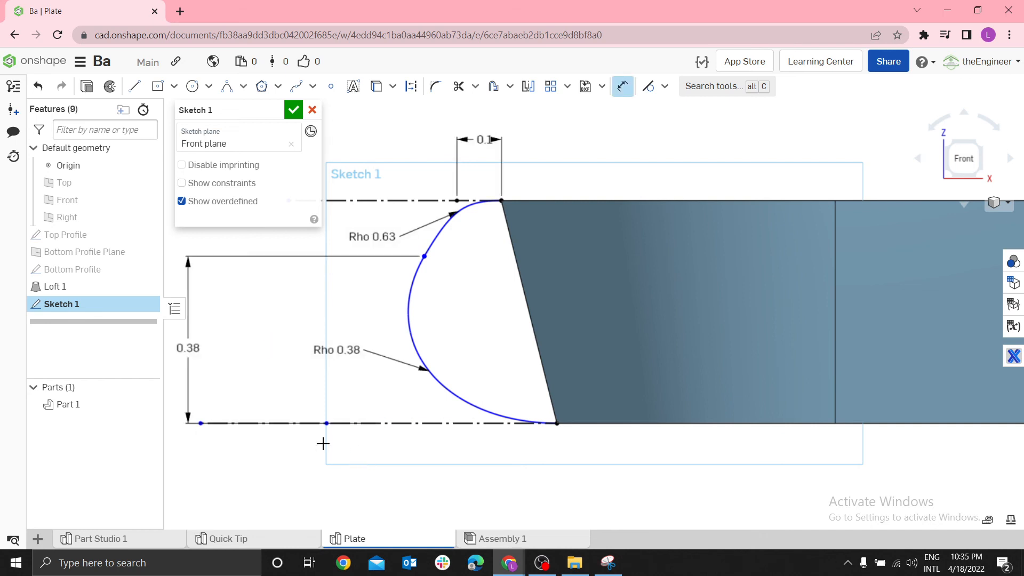
click(557, 423)
click(499, 483)
text(0.125)
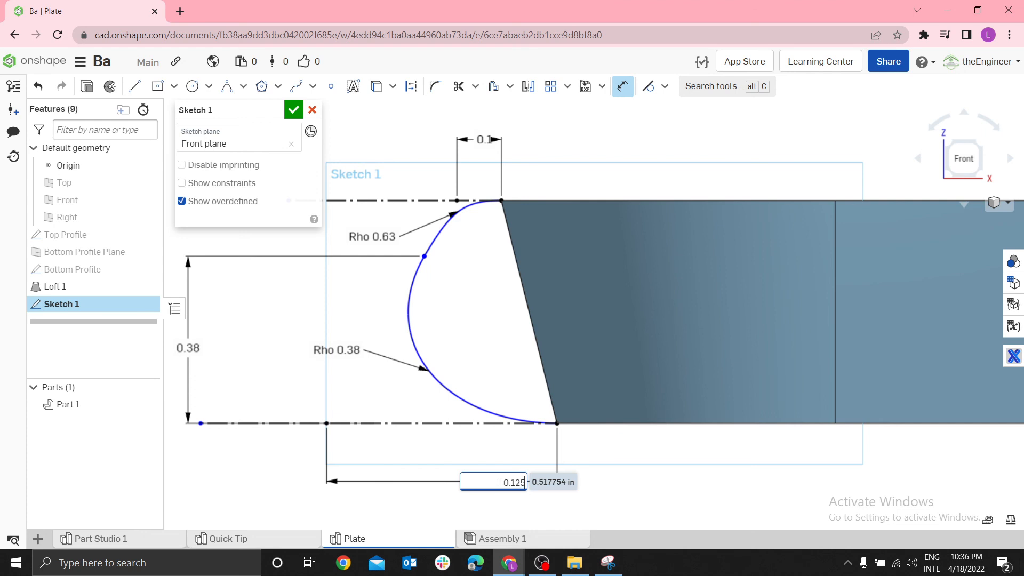
key(Return)
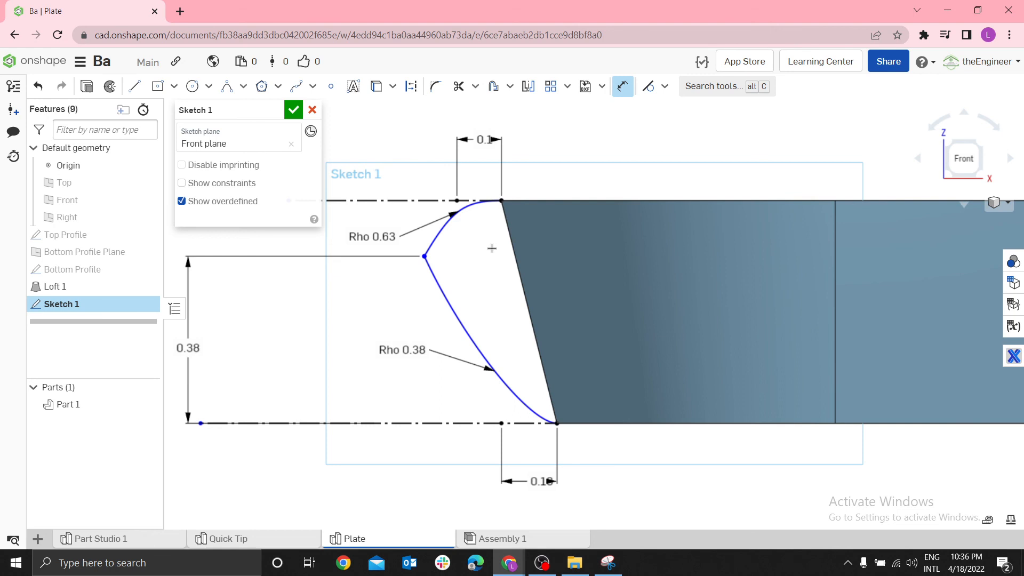
Reapply a tangent constraint between the upper and lower conics where they meet
scroll(469, 214, up, 2)
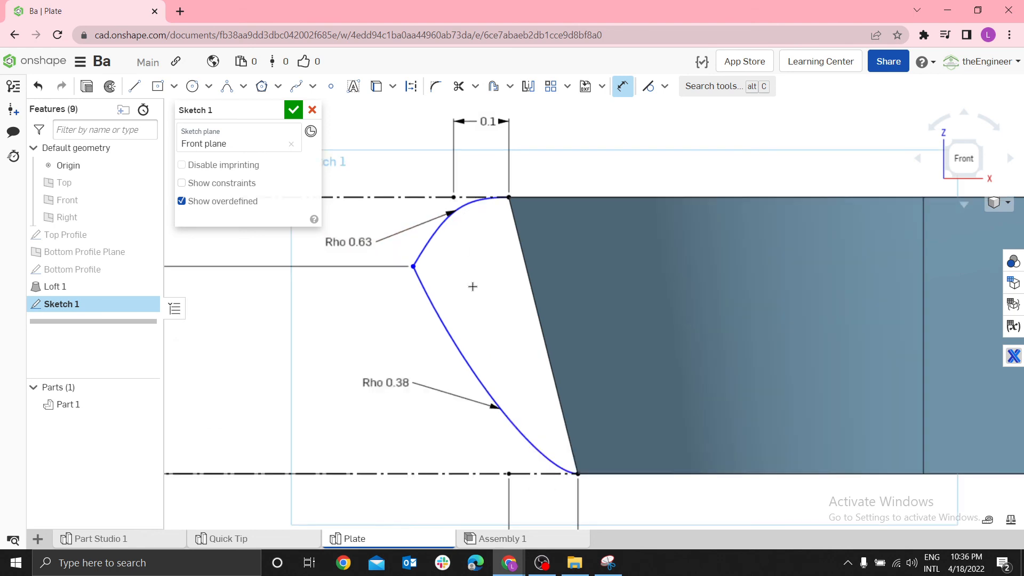
key(Escape)
click(429, 245)
click(419, 281)
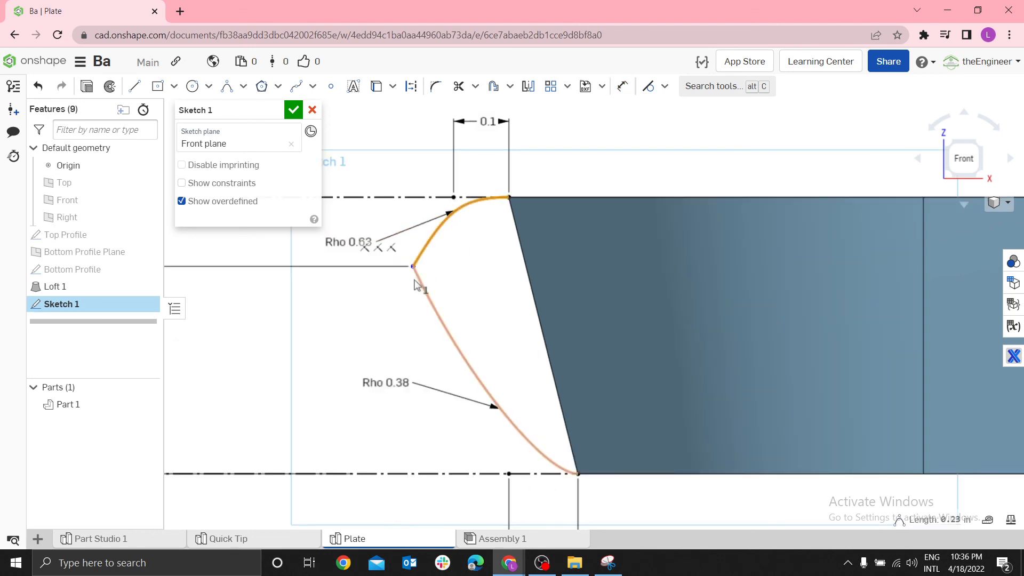
key(t)
scroll(509, 305, down, 3)
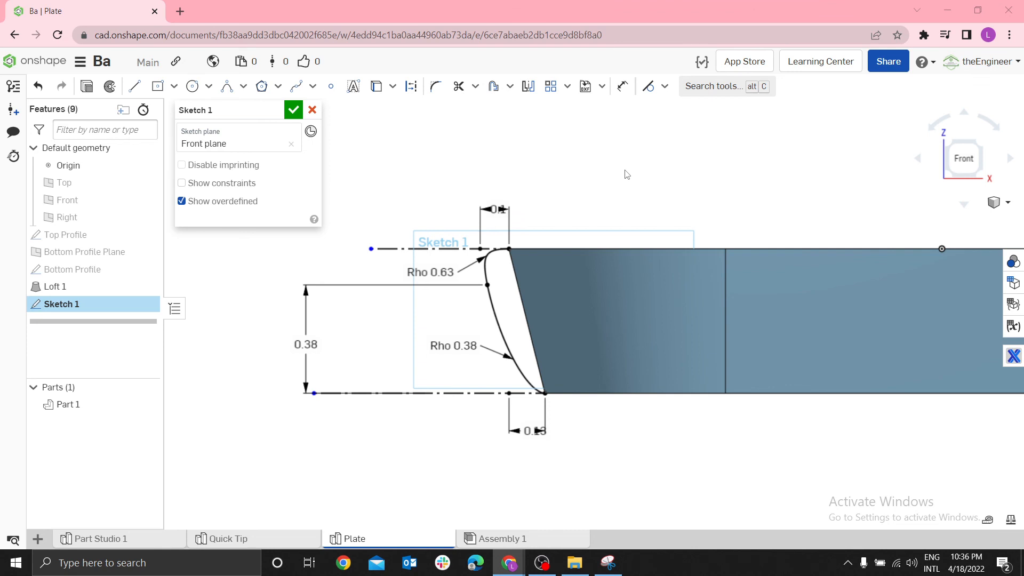
Try adding the intersection of the plate's slanted side face with the sketch plane, and undo it
key(shift+7)
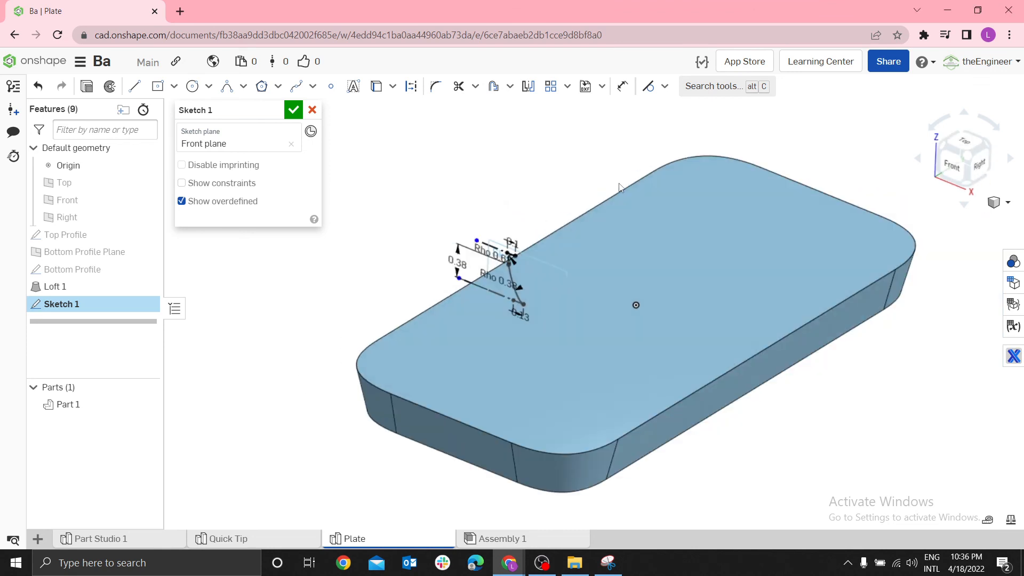
mouse_move(584, 174)
right_down()
mouse_move(549, 209)
mouse_move(534, 291)
right_up()
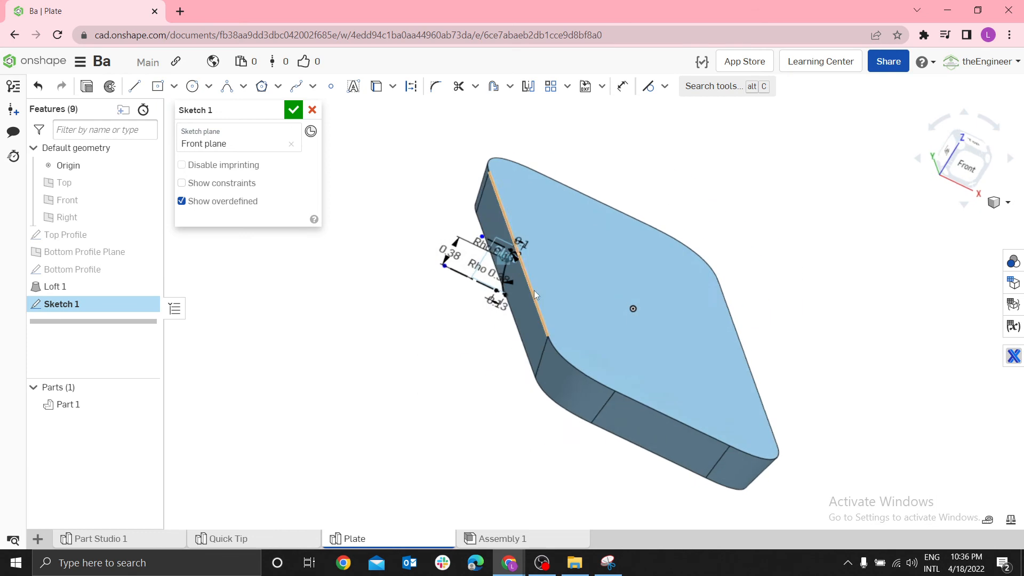
scroll(472, 341, up, 5)
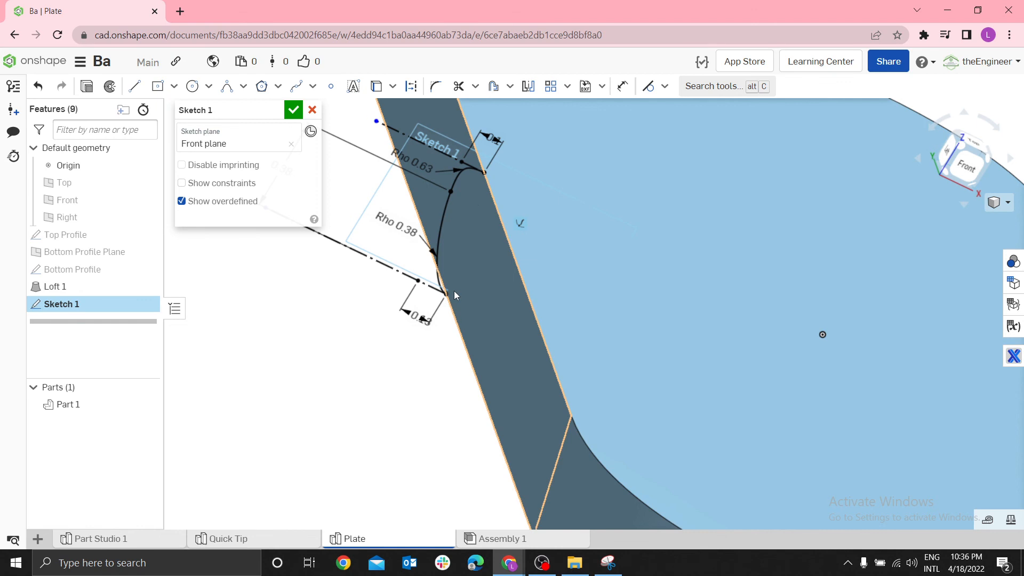
scroll(392, 158, down, 3)
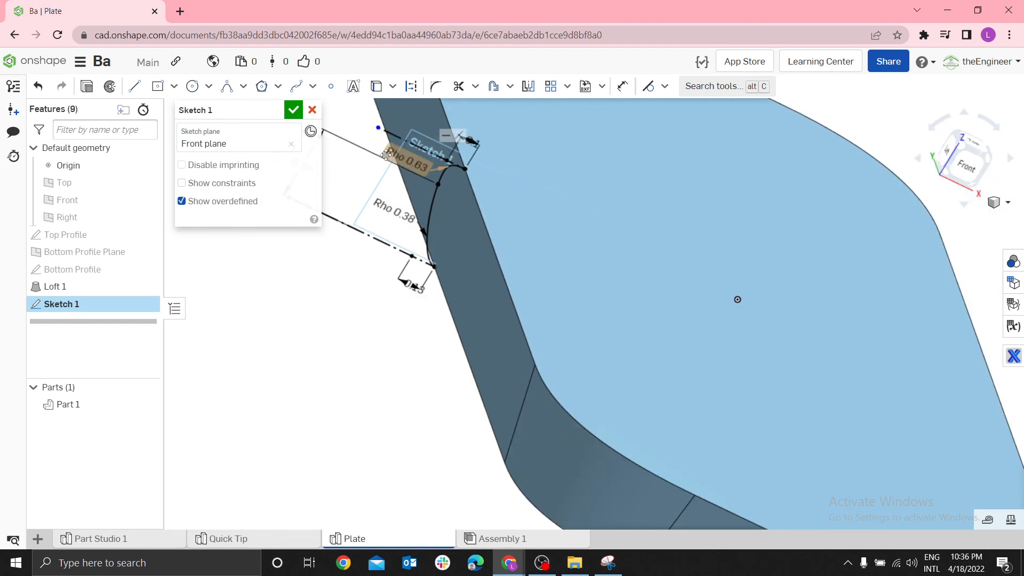
click(392, 90)
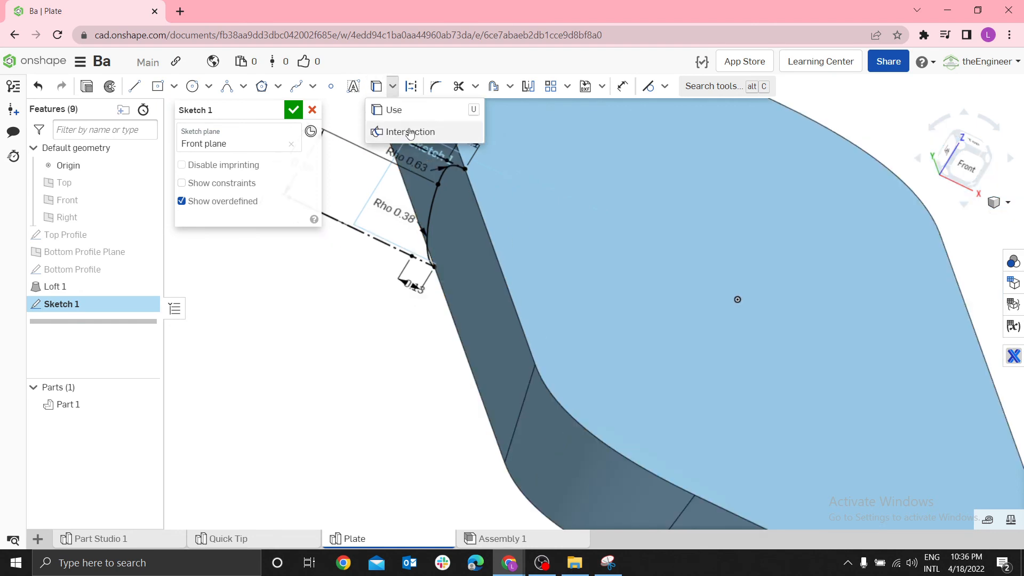
click(387, 130)
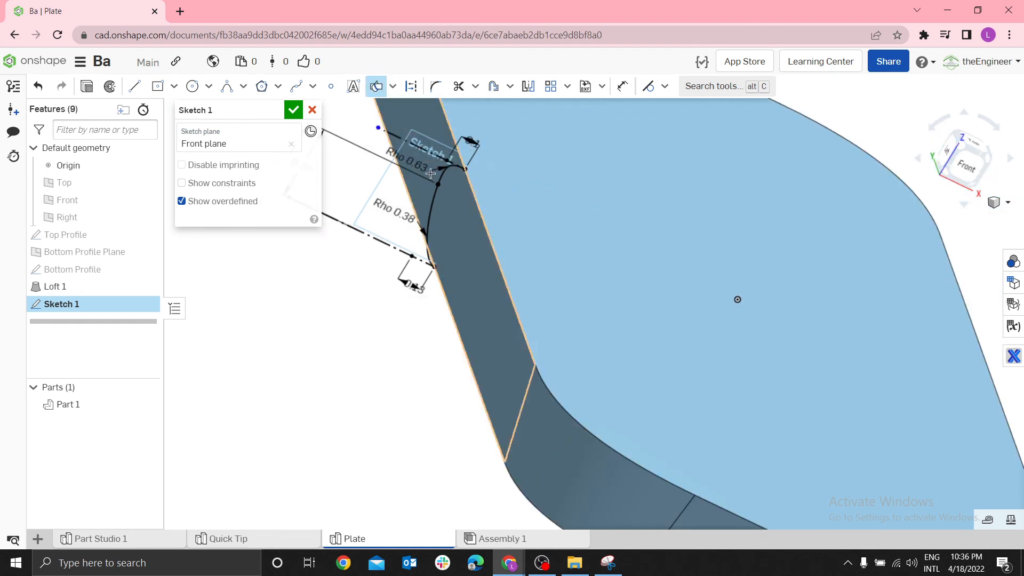
click(458, 213)
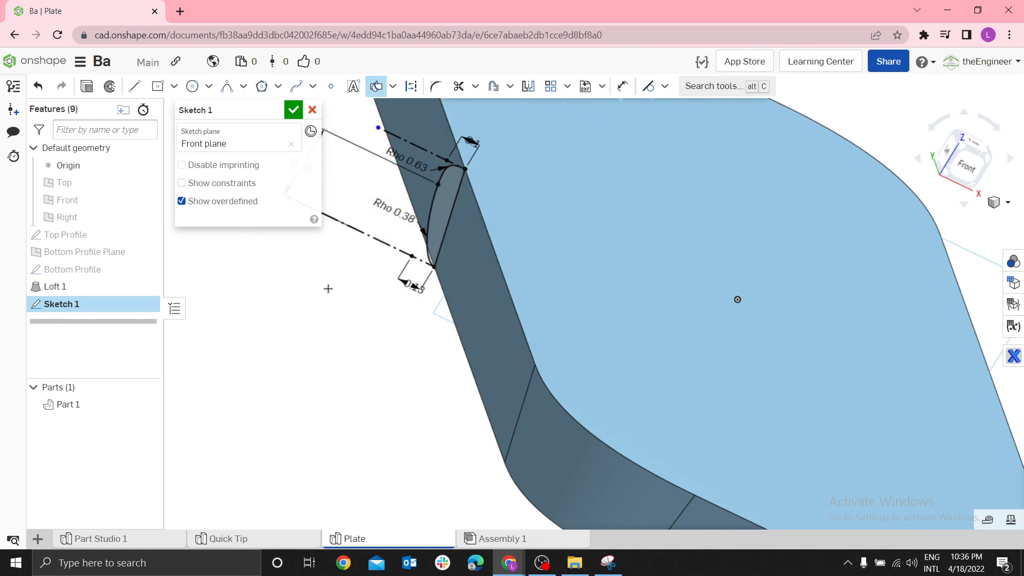
key(Escape)
key(ctrl+z)
scroll(376, 316, down, 3)
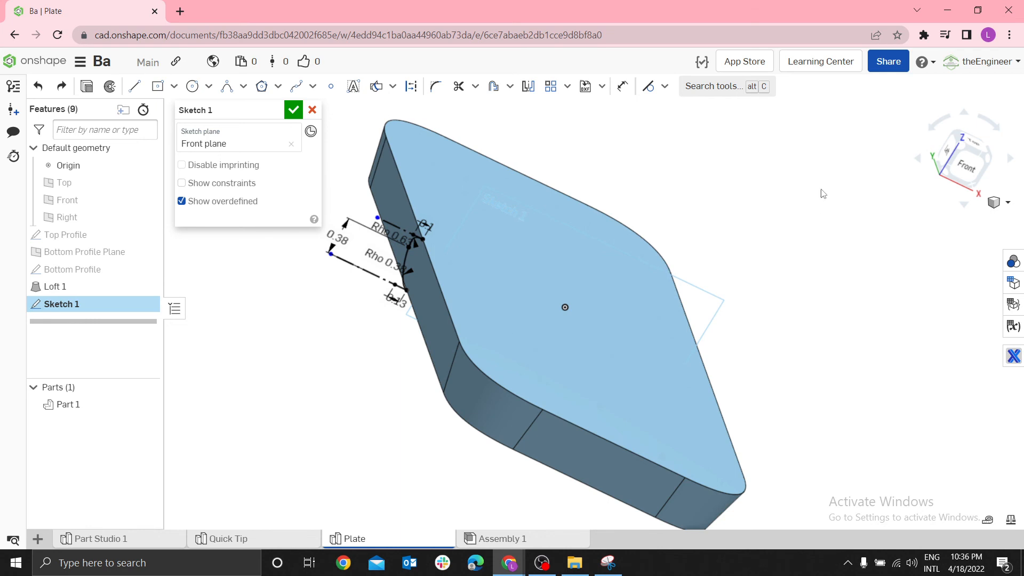
click(978, 140)
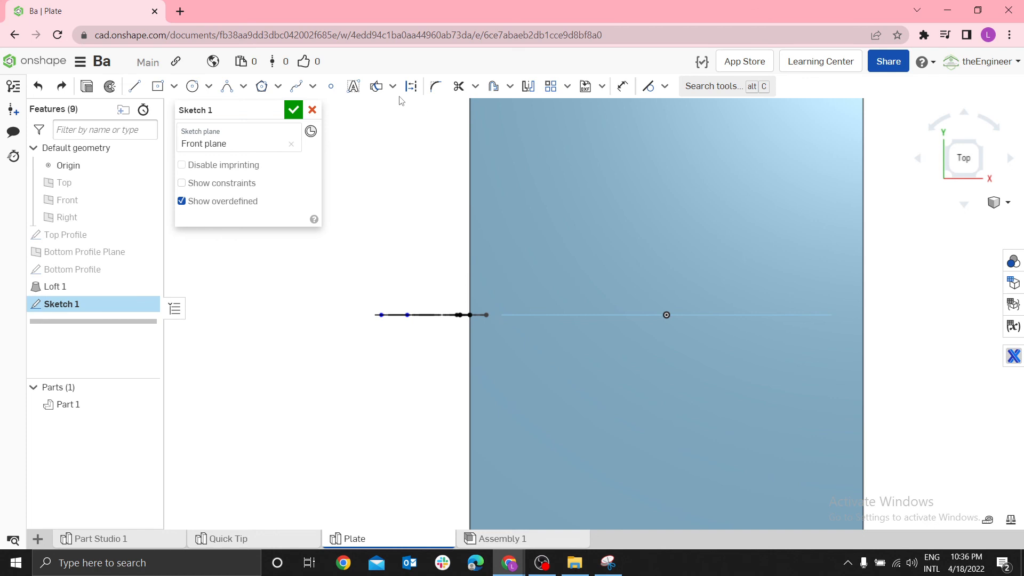
scroll(504, 246, down, 5)
key(Down)
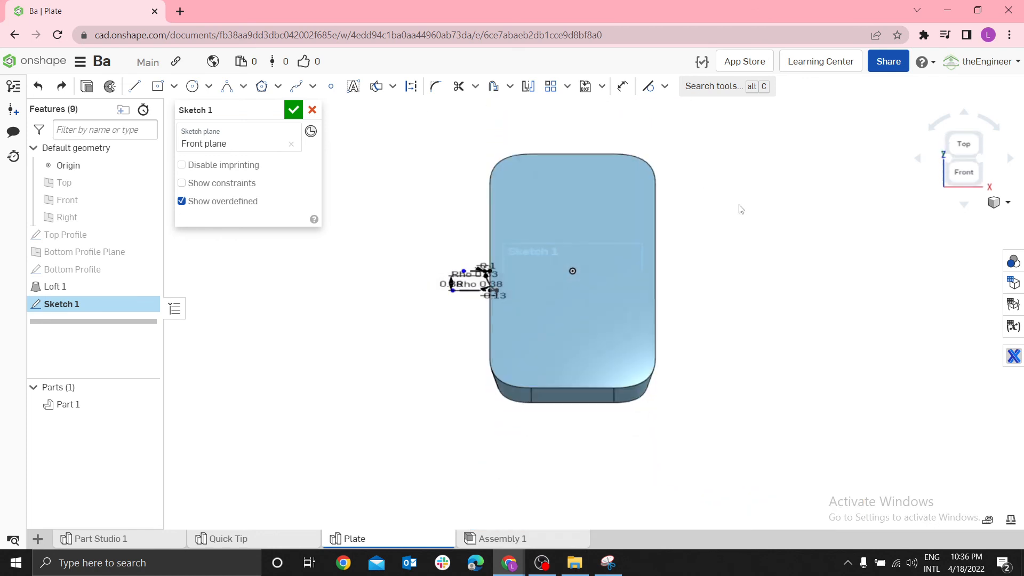
Finish the Front-plane sketch of the two tangent conics without adding any further intersection geometry
scroll(723, 230, up, 3)
key(Right)
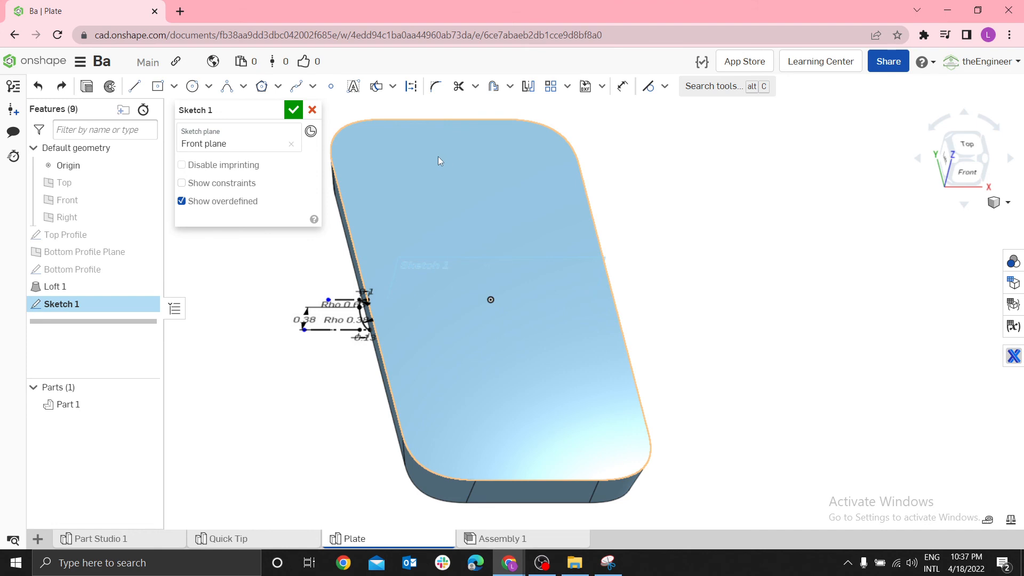
scroll(478, 226, down, 2)
scroll(450, 235, up, 4)
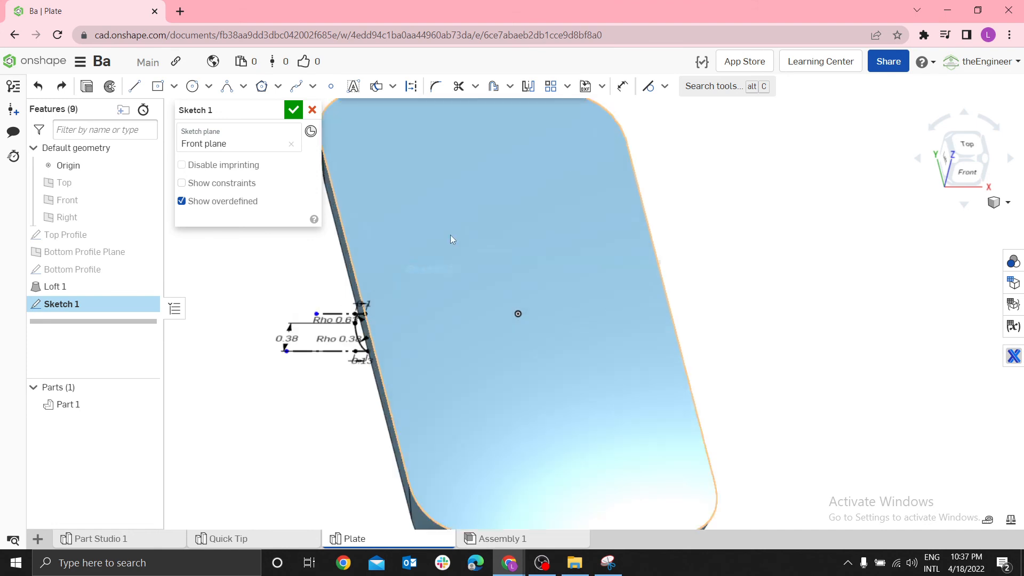
click(376, 86)
scroll(349, 262, up, 3)
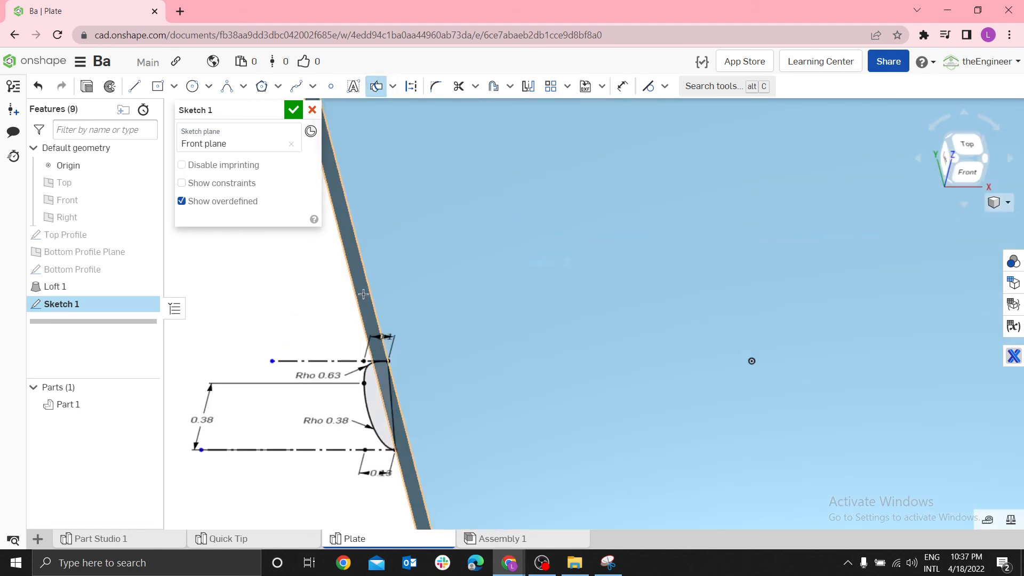
click(294, 110)
key(f)
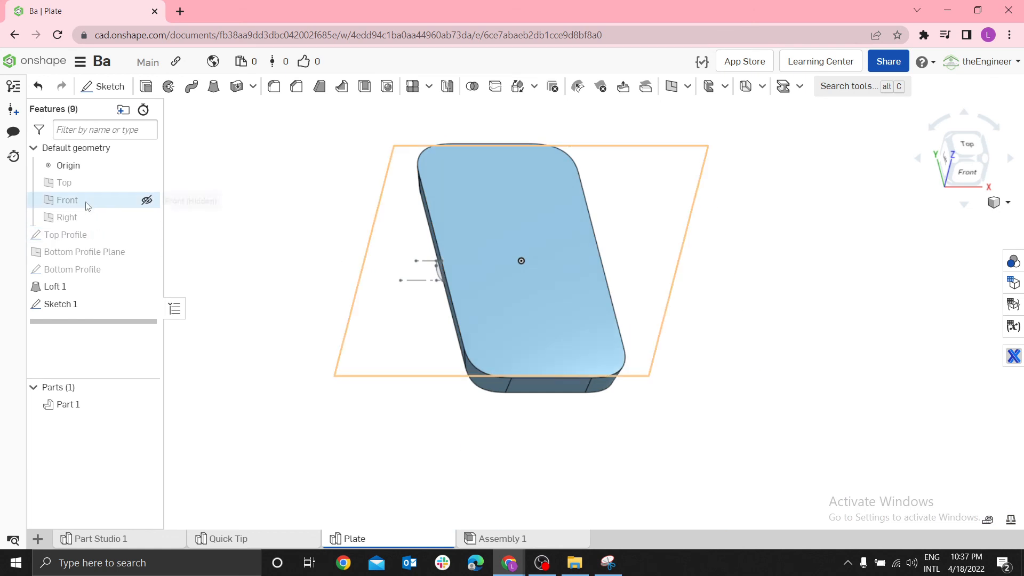
Start a new sketch on the Right plane through the middle of the plate
right_click(80, 220)
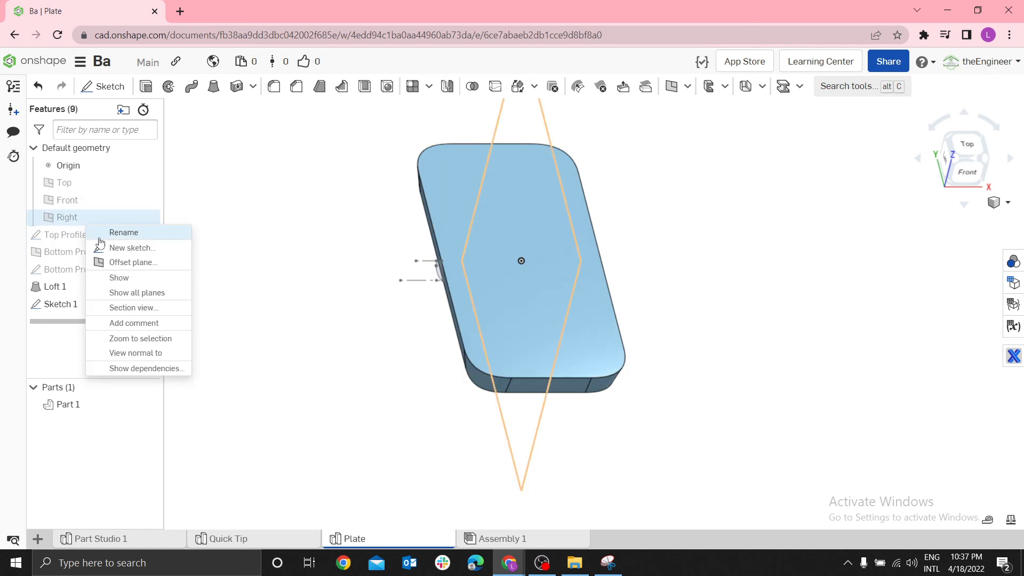
click(281, 236)
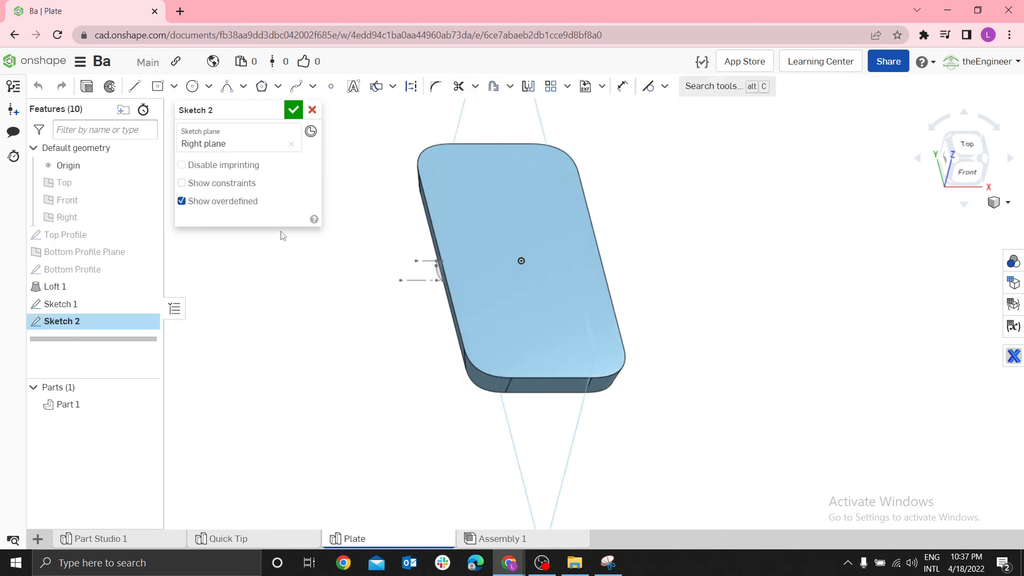
key(n)
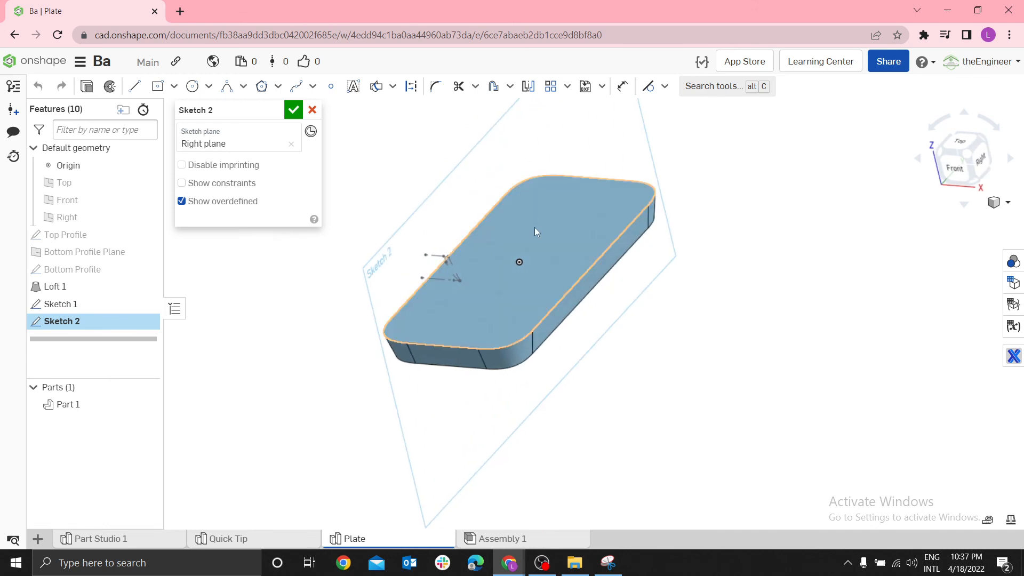
scroll(535, 227, up, 2)
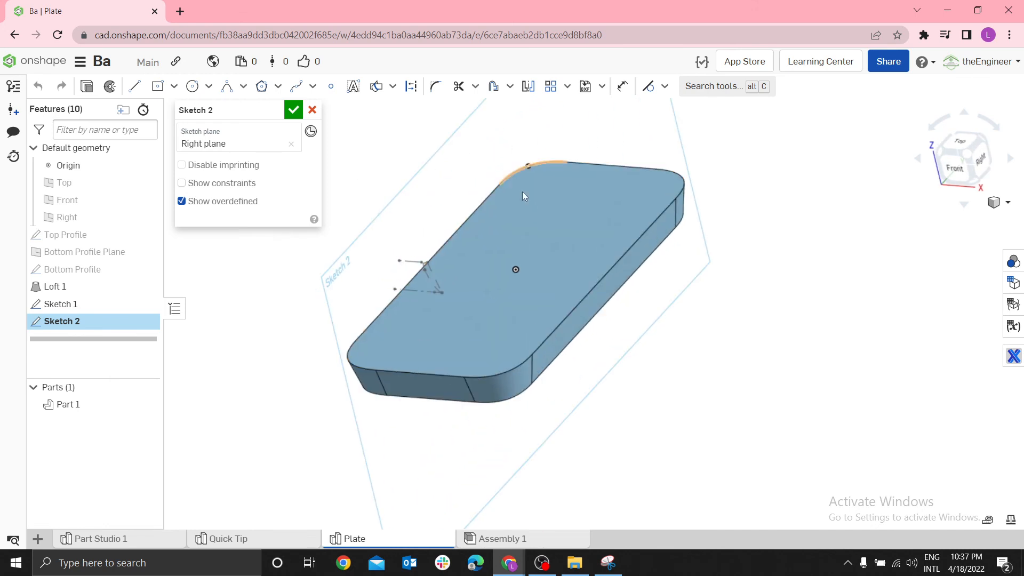
Preview a section view of the plate cut at the Right plane, and close it without keeping the section
key(shift+x)
click(569, 259)
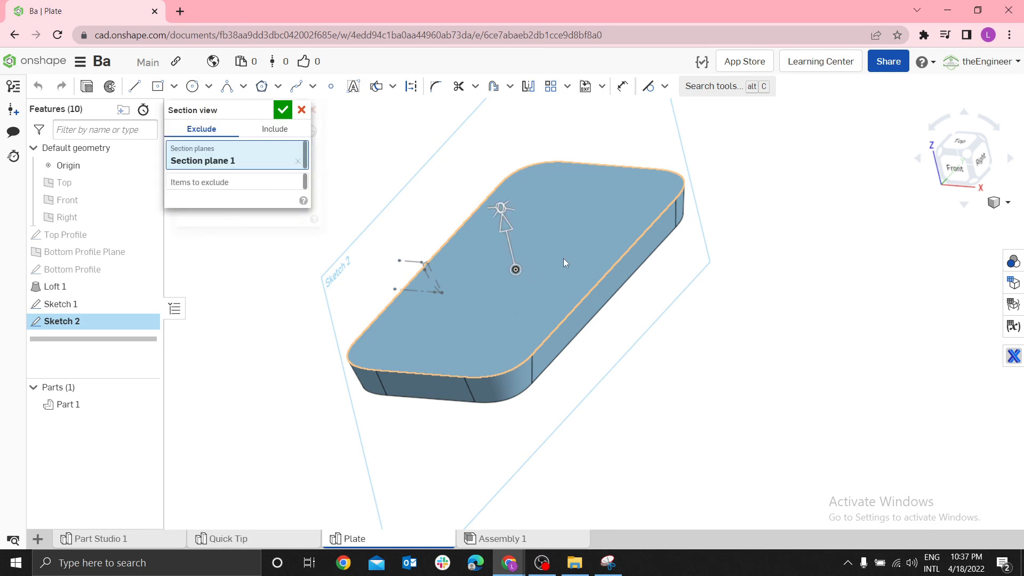
click(222, 187)
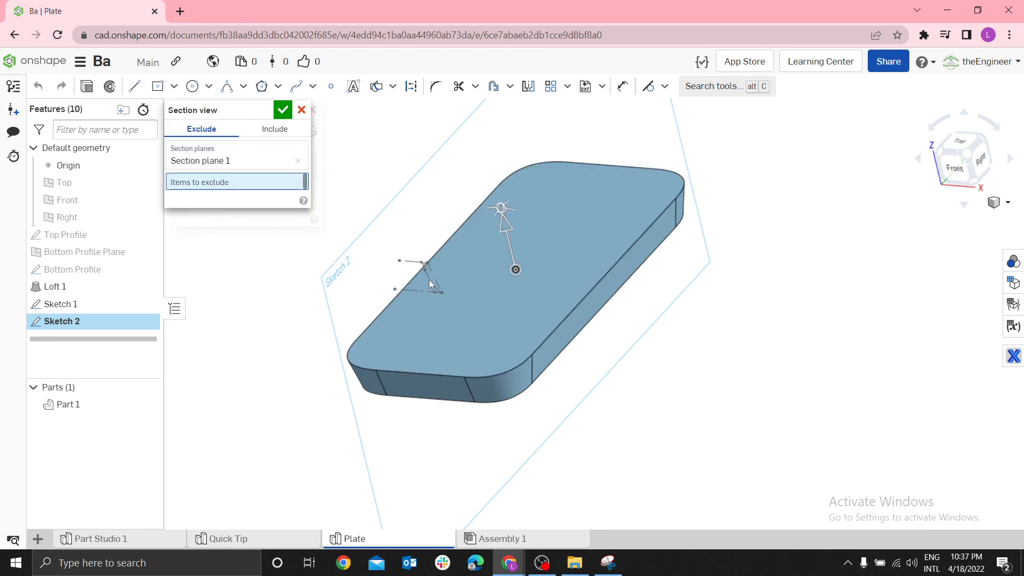
click(234, 162)
click(300, 163)
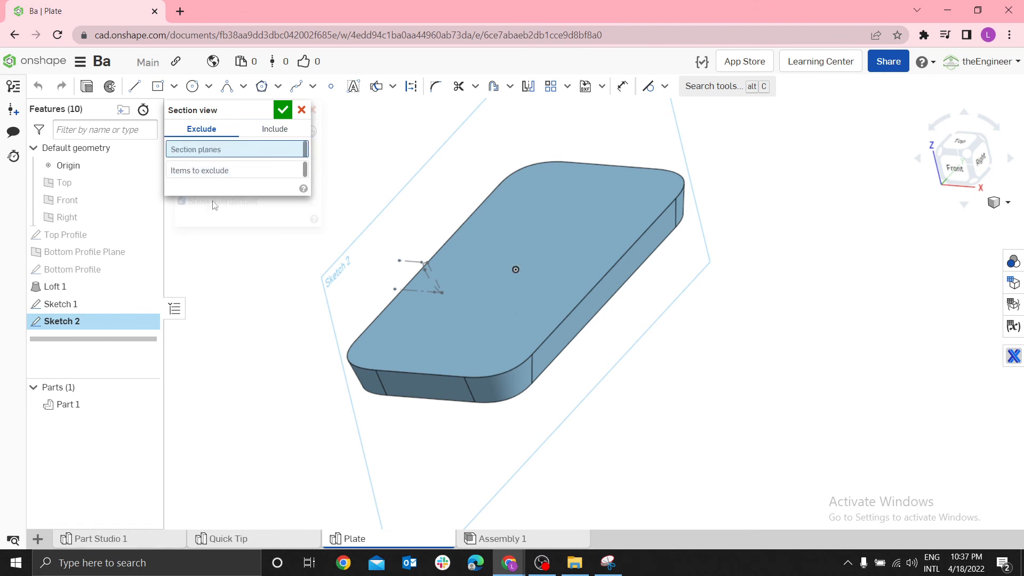
click(88, 216)
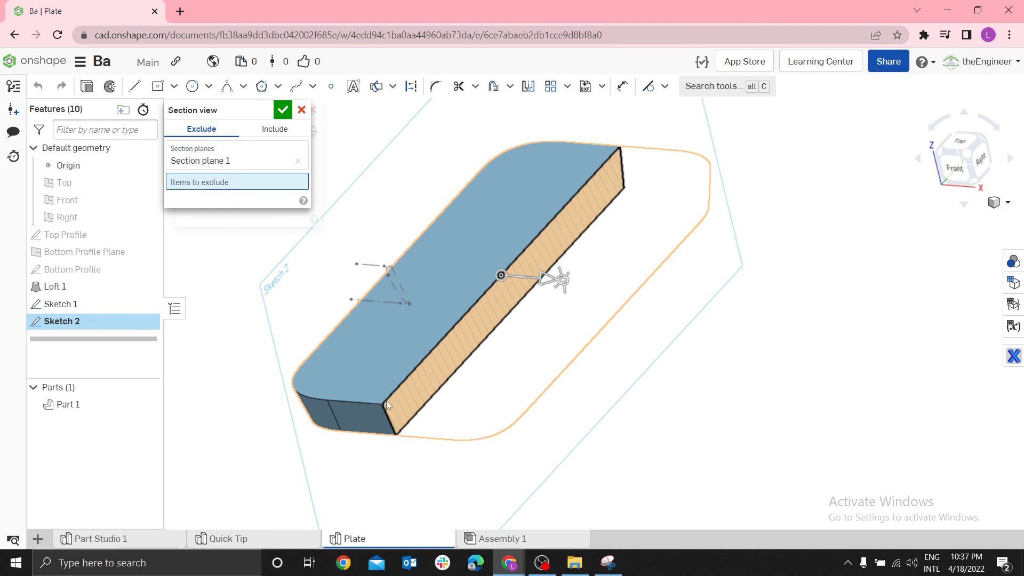
click(302, 109)
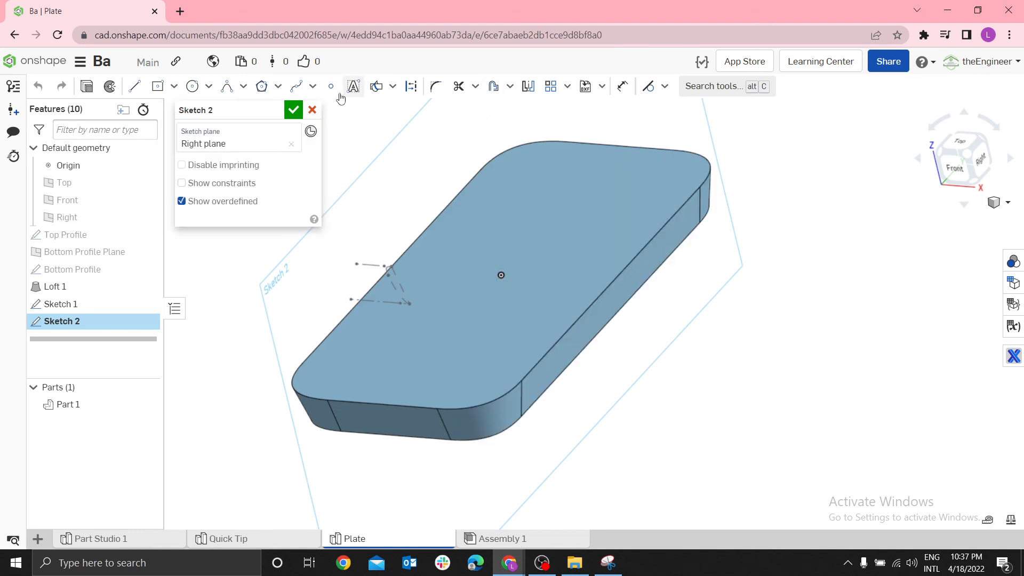
Add the intersections of the plate's top, bottom and two end faces with the Right plane, and finish the sketch
click(392, 88)
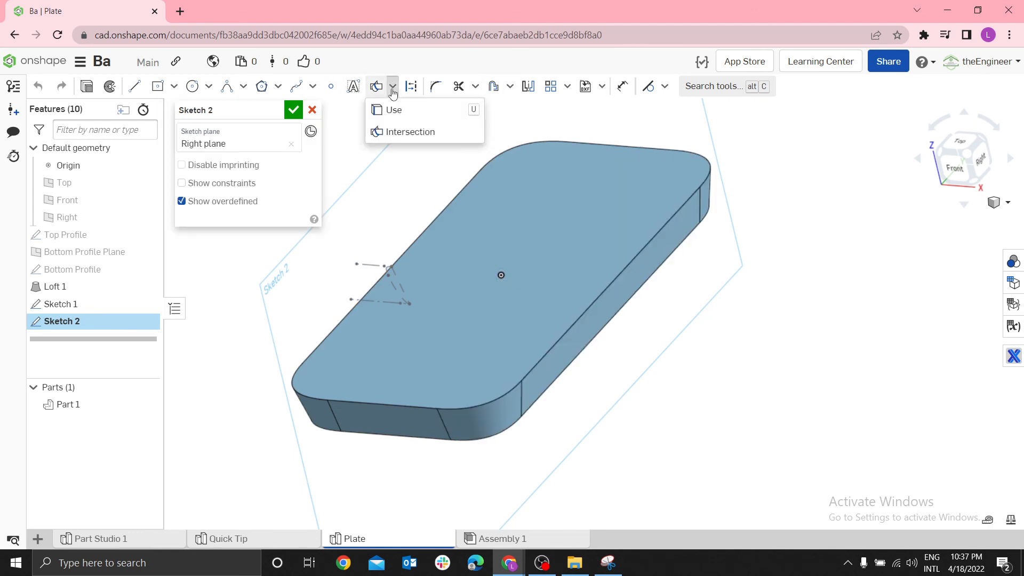
click(407, 128)
click(433, 372)
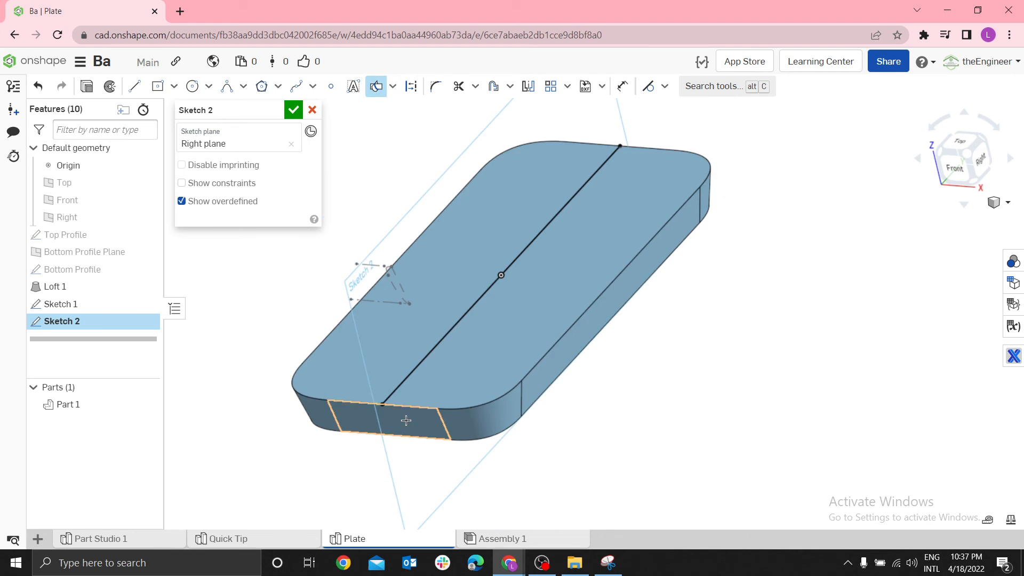
right_drag(583, 404, 492, 314)
key(n)
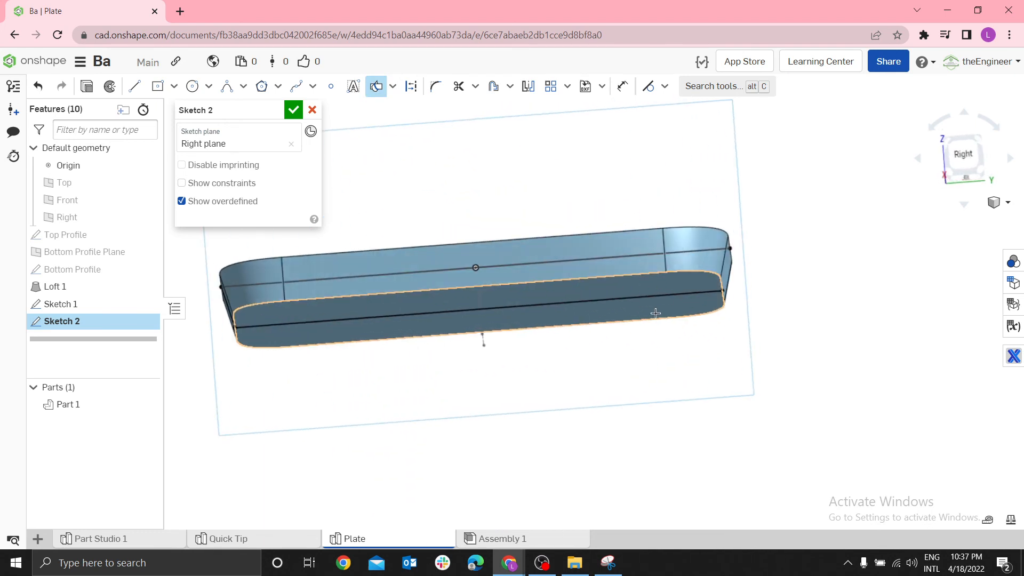
click(707, 290)
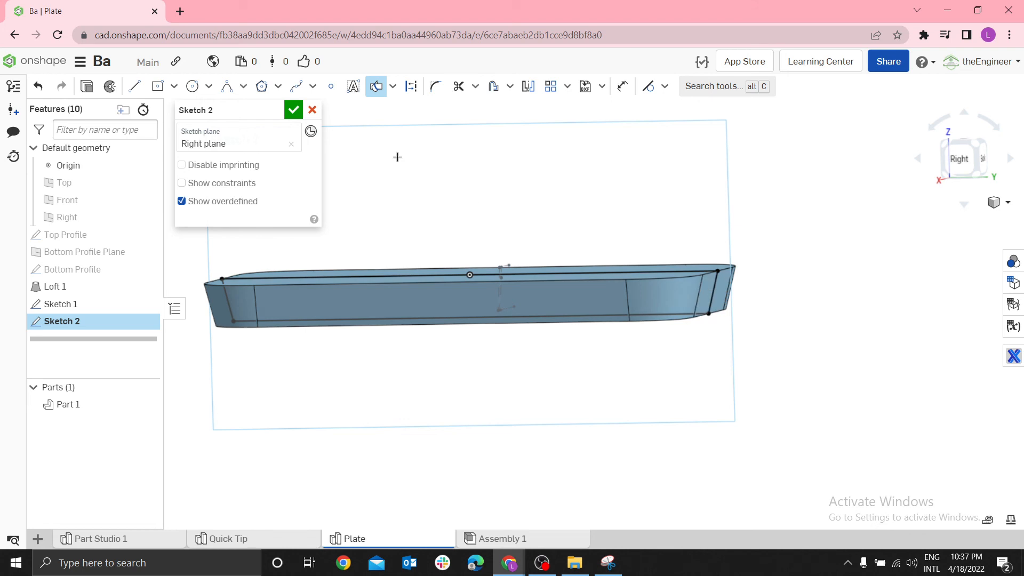
click(294, 110)
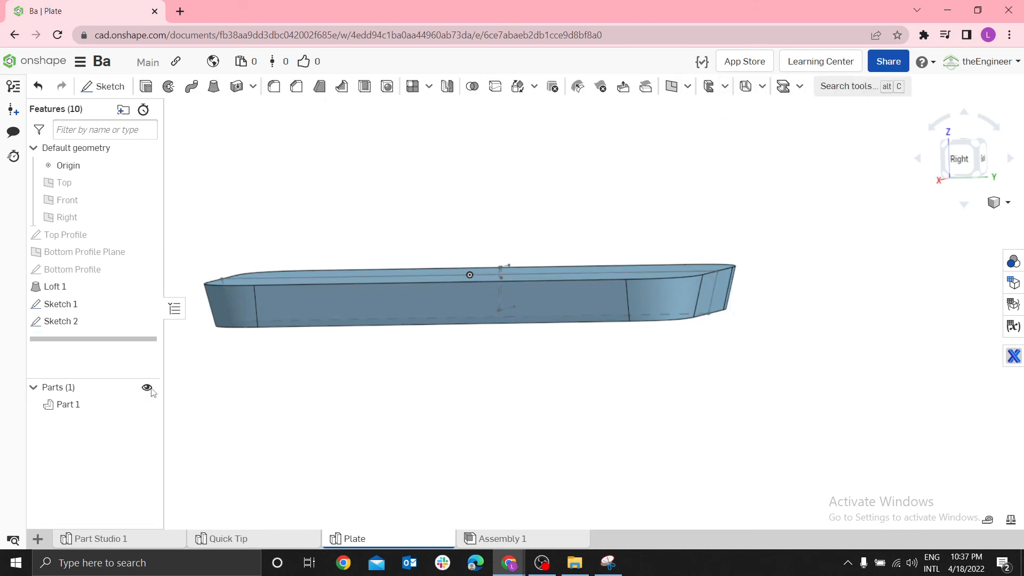
Hide the part to inspect the Right-plane intersection sketch, and delete that sketch
click(147, 388)
right_drag(327, 360, 480, 325)
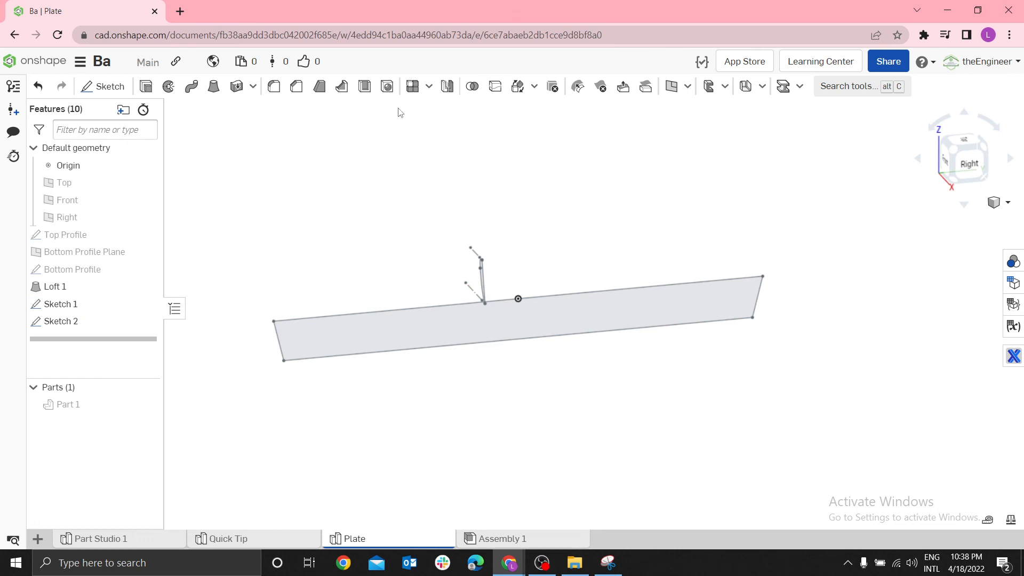
right_click(87, 322)
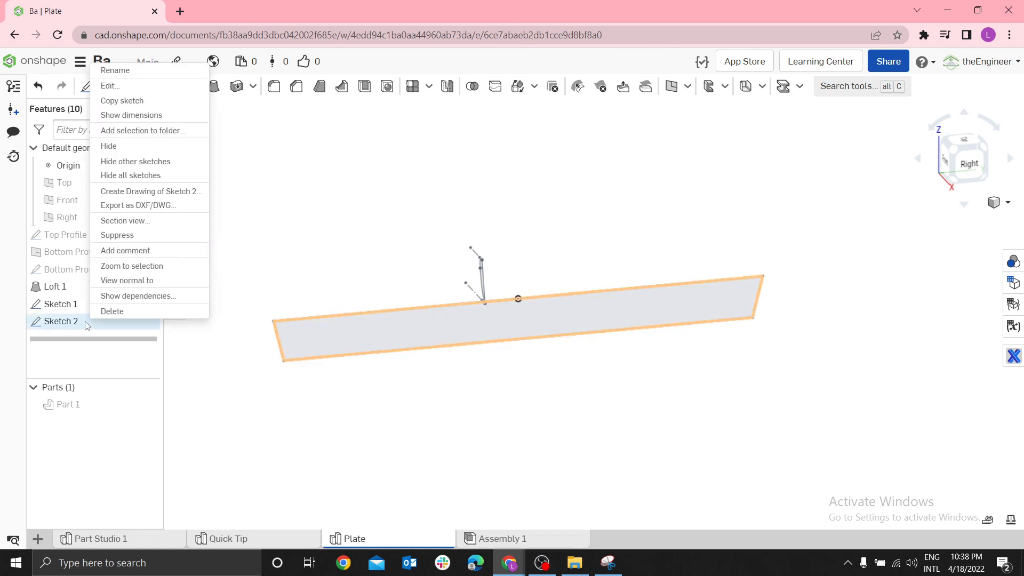
click(120, 311)
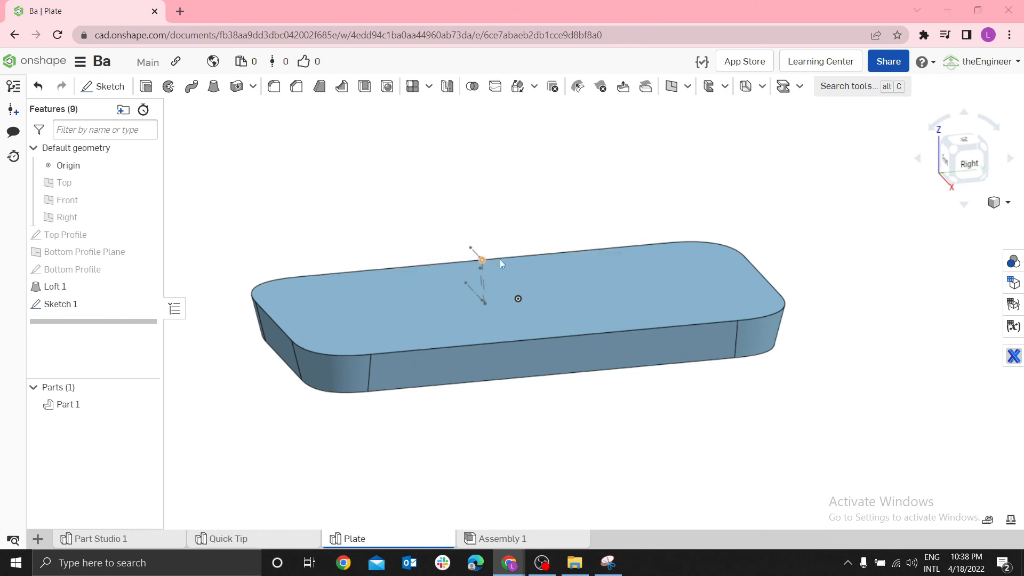
Set up a solid Add sweep with the closed region of the conic sketch as its profile
scroll(491, 280, up, 3)
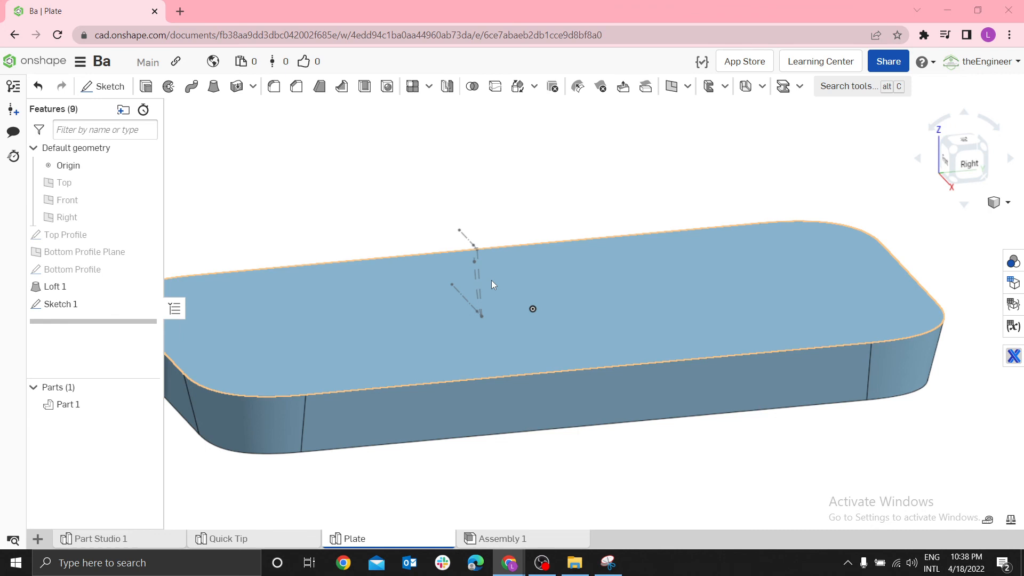
scroll(495, 272, down, 3)
click(966, 166)
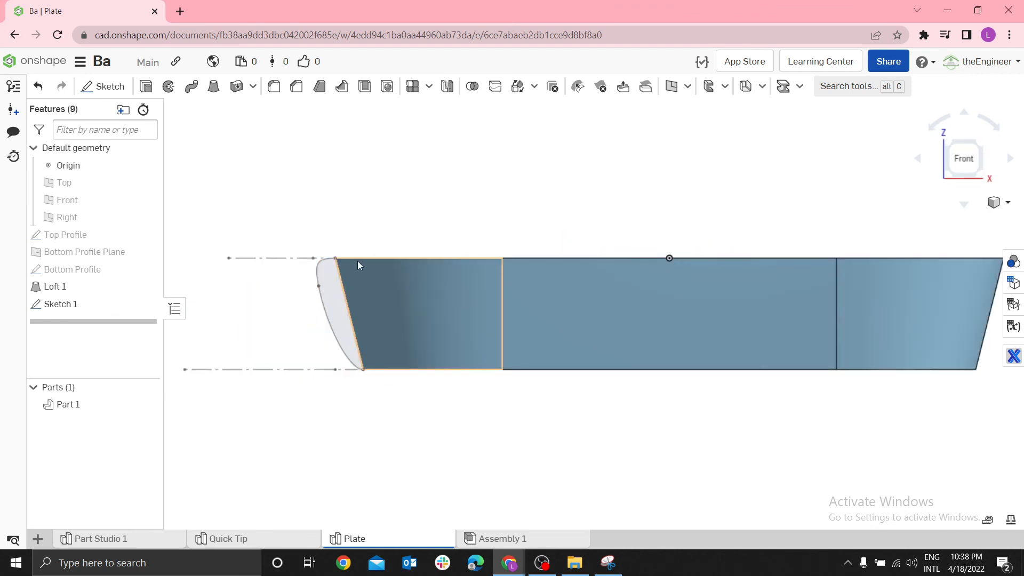
key(Left)
key(Down)
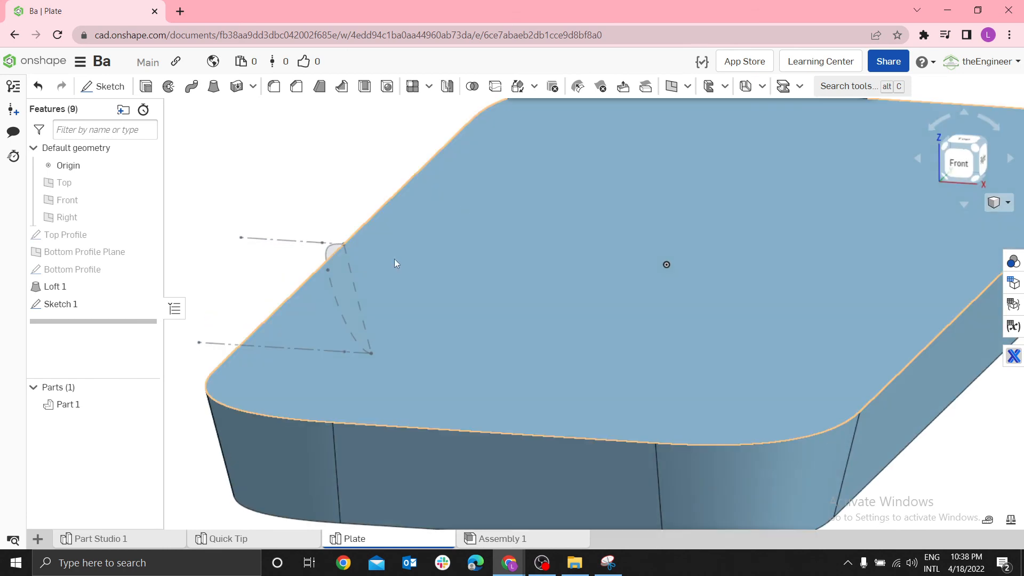
click(193, 89)
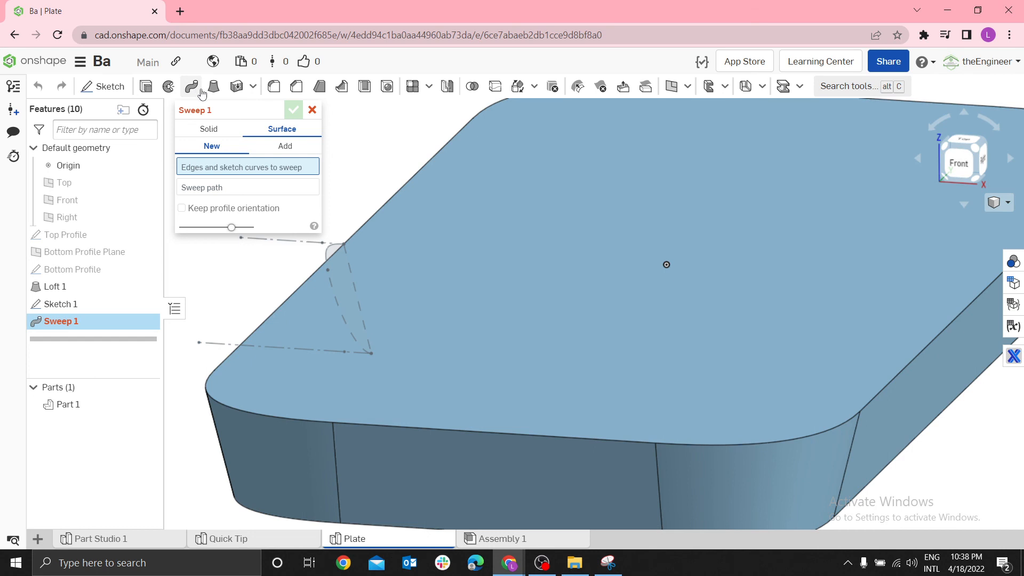
click(115, 305)
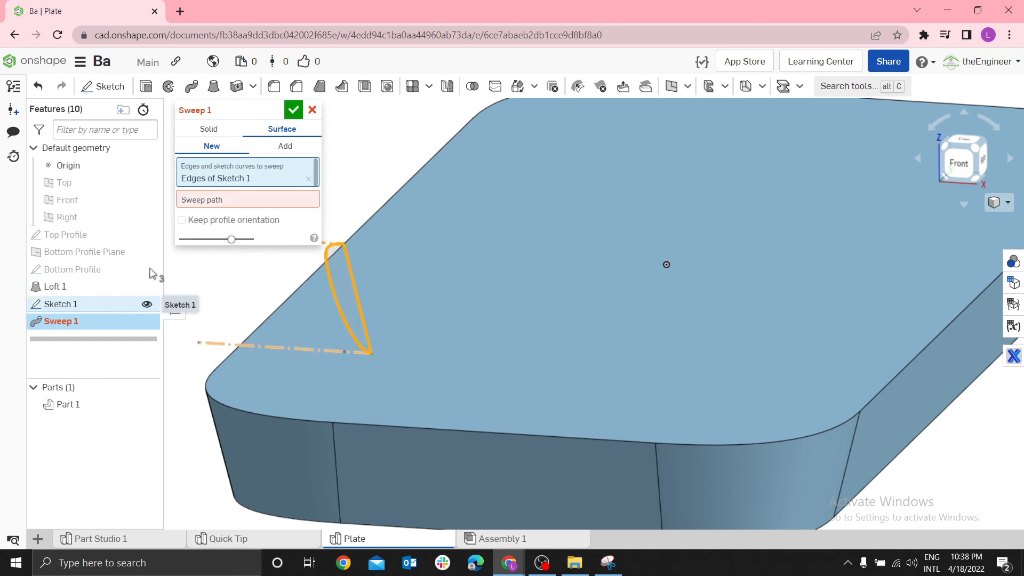
click(209, 129)
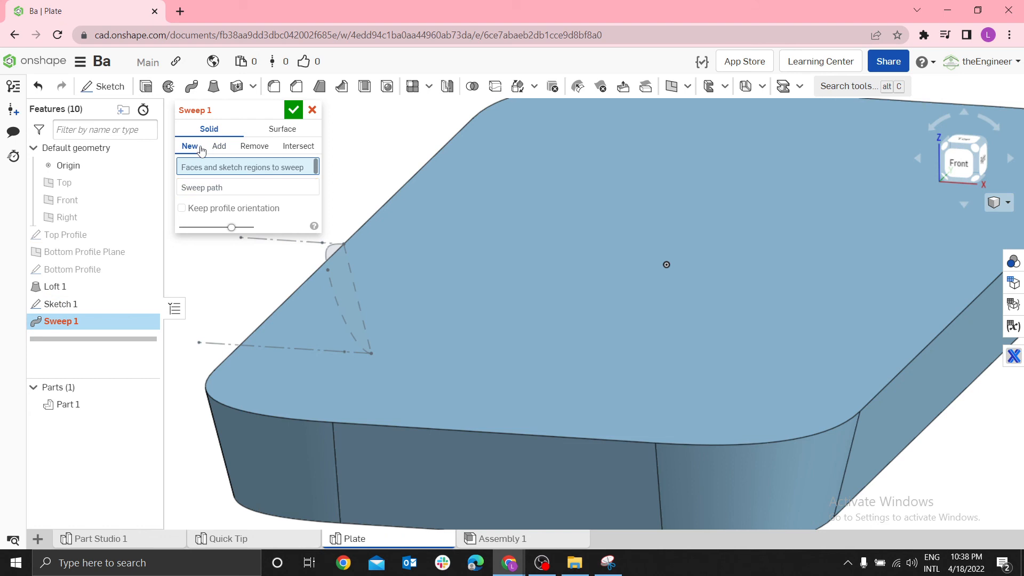
click(60, 307)
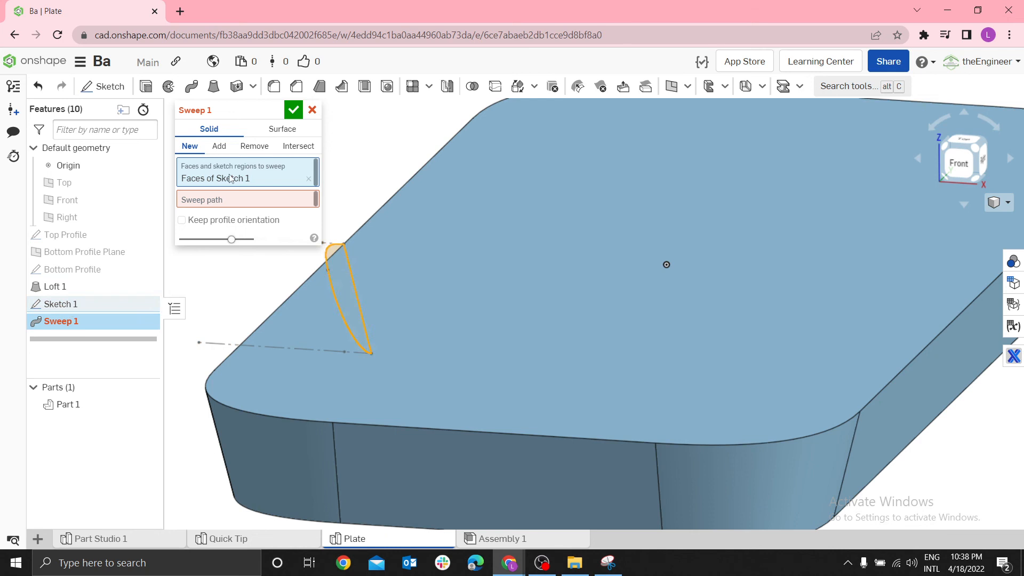
click(219, 146)
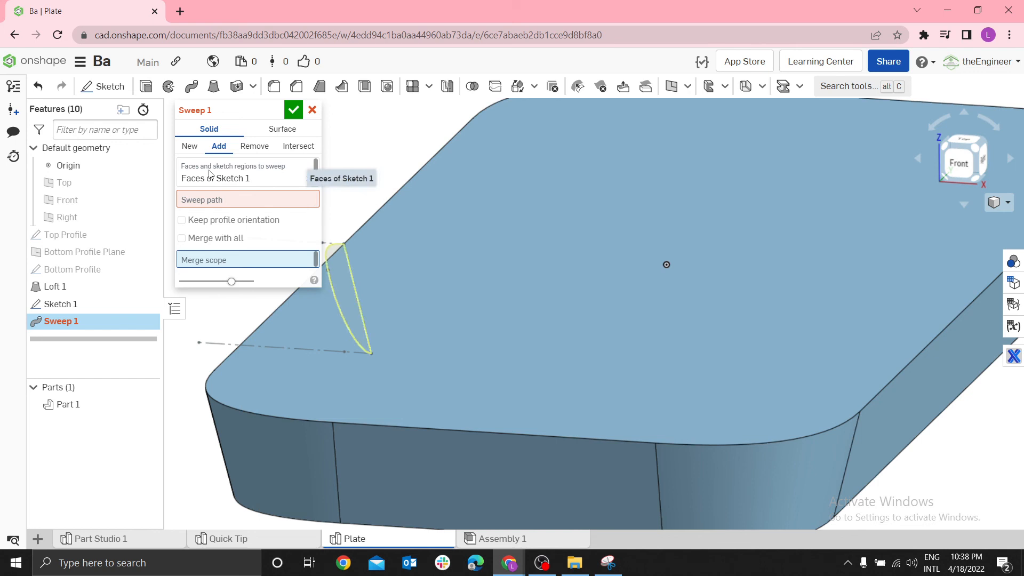
Try the plate's long upper edge beside the profile, the adjoining rear corner edge and the rear upper edge as the sweep path
click(299, 199)
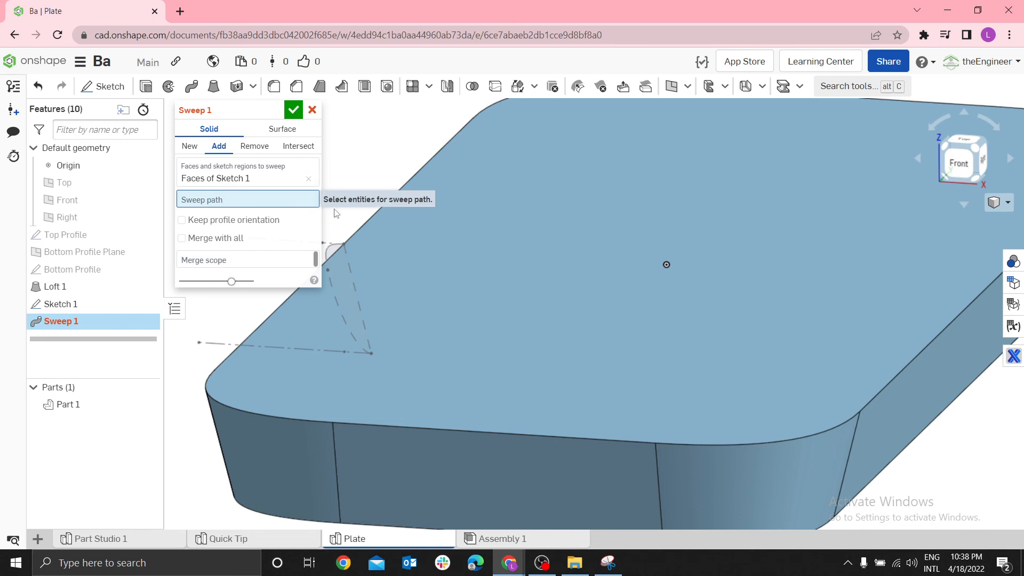
click(352, 233)
scroll(394, 205, down, 2)
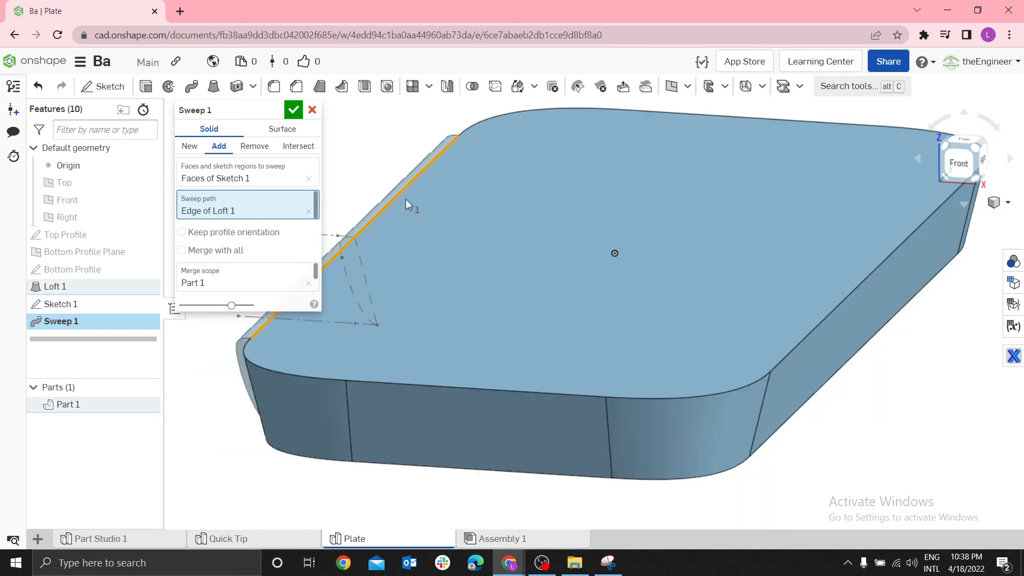
click(483, 121)
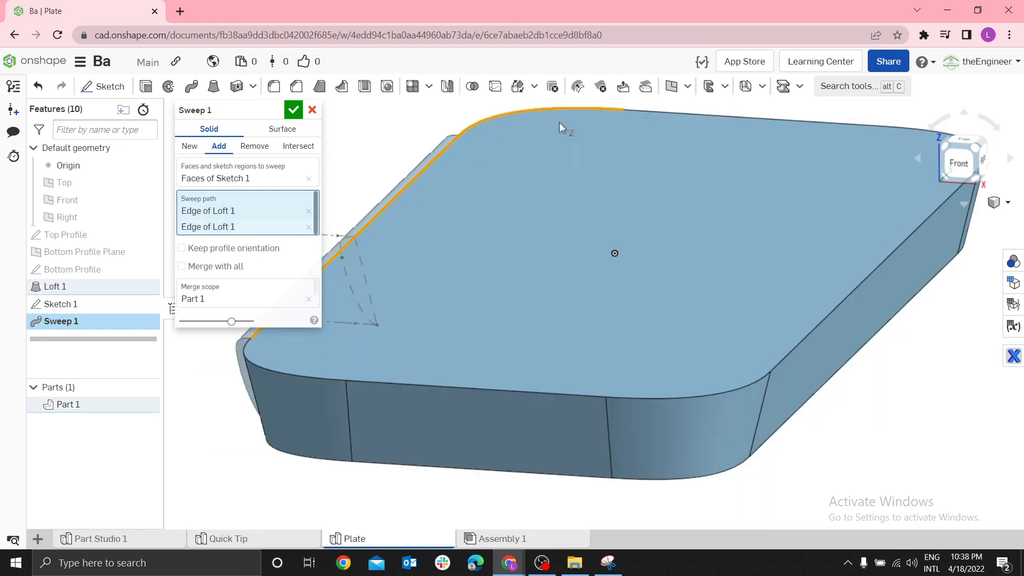
click(651, 112)
scroll(801, 241, down, 2)
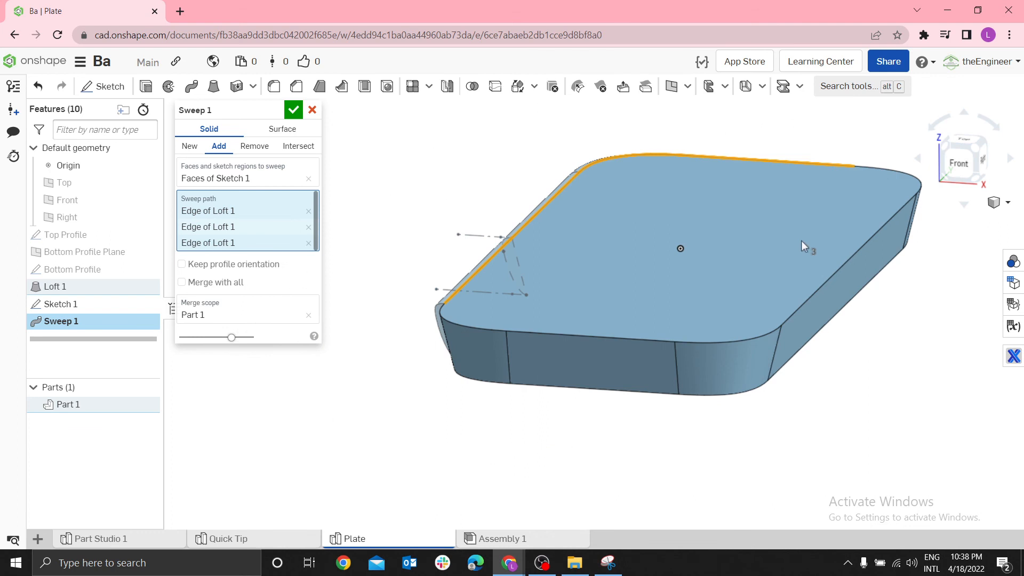
Remove all three selected plate edges from the sweep path
click(309, 211)
click(309, 211)
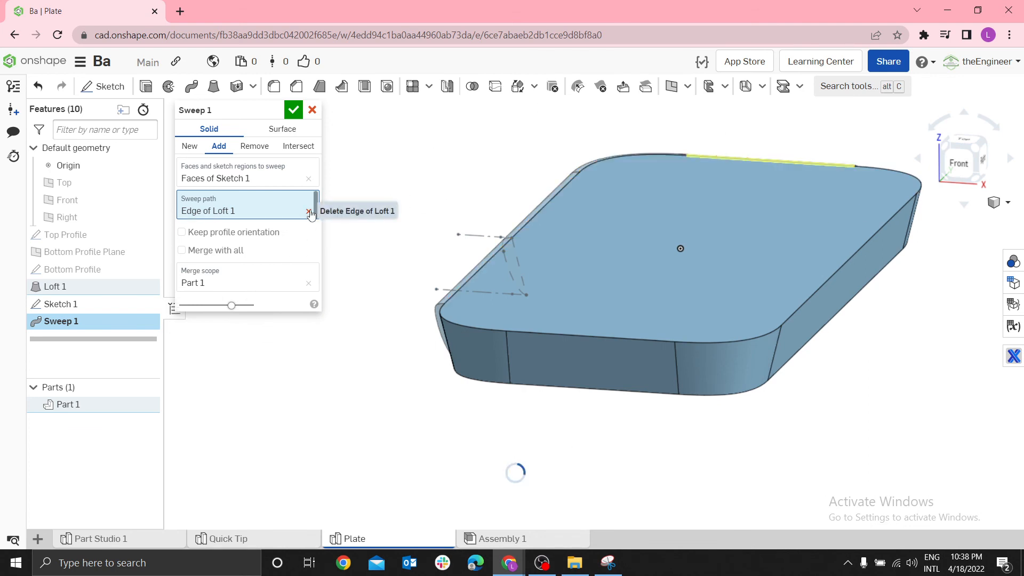
click(309, 212)
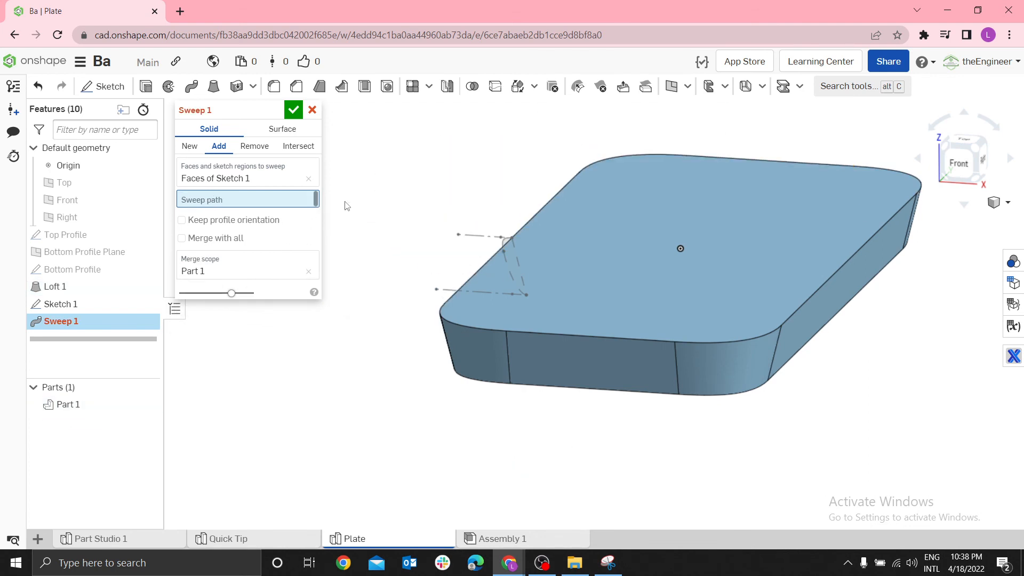
Build a tangent-connected edge selection from the plate's long upper edge, add it as the sweep path, and complete the sweep
right_click(344, 204)
mouse_move(396, 275)
click(464, 271)
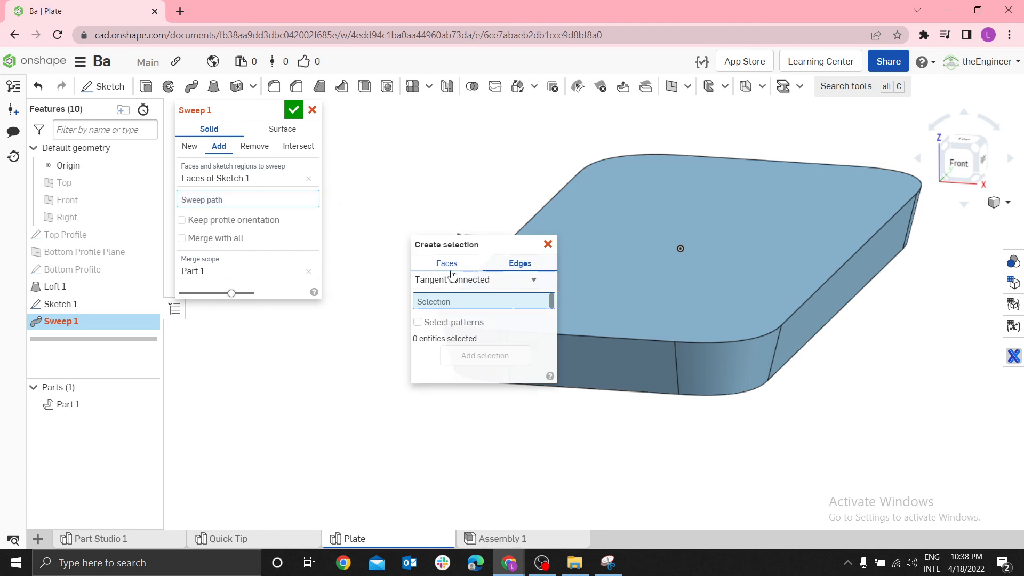
click(528, 280)
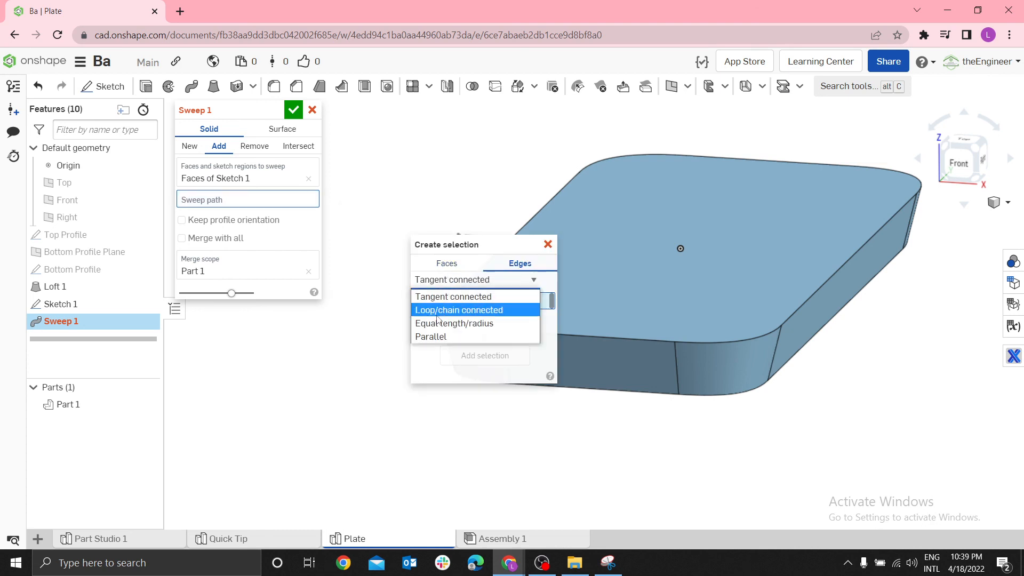
click(444, 298)
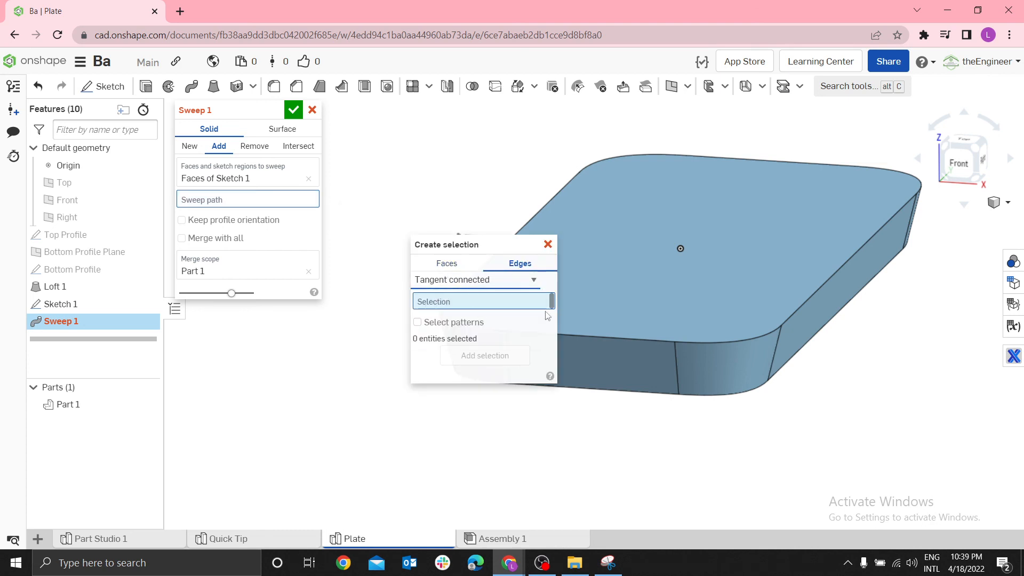
drag(449, 246, 360, 293)
click(518, 232)
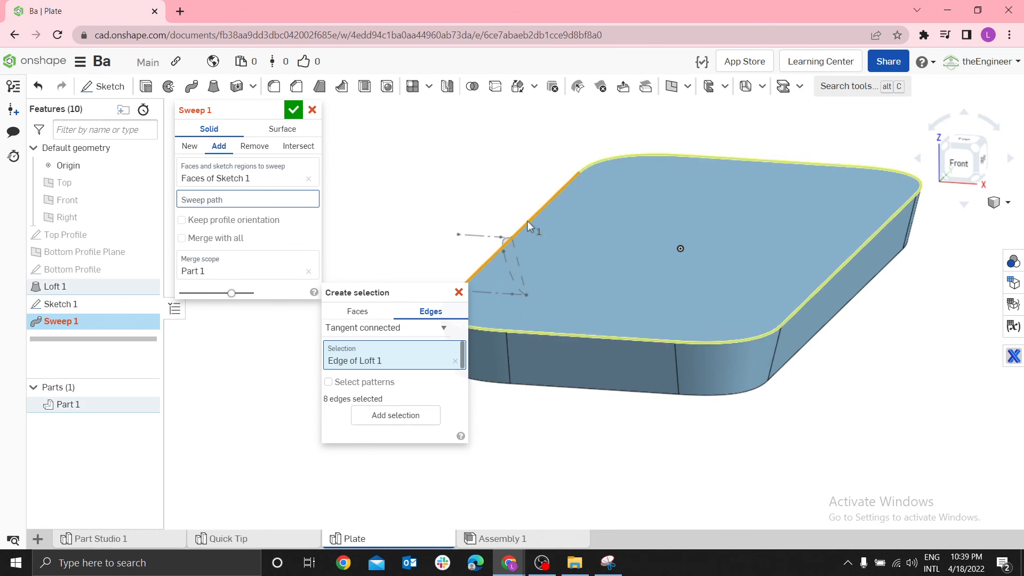
click(396, 415)
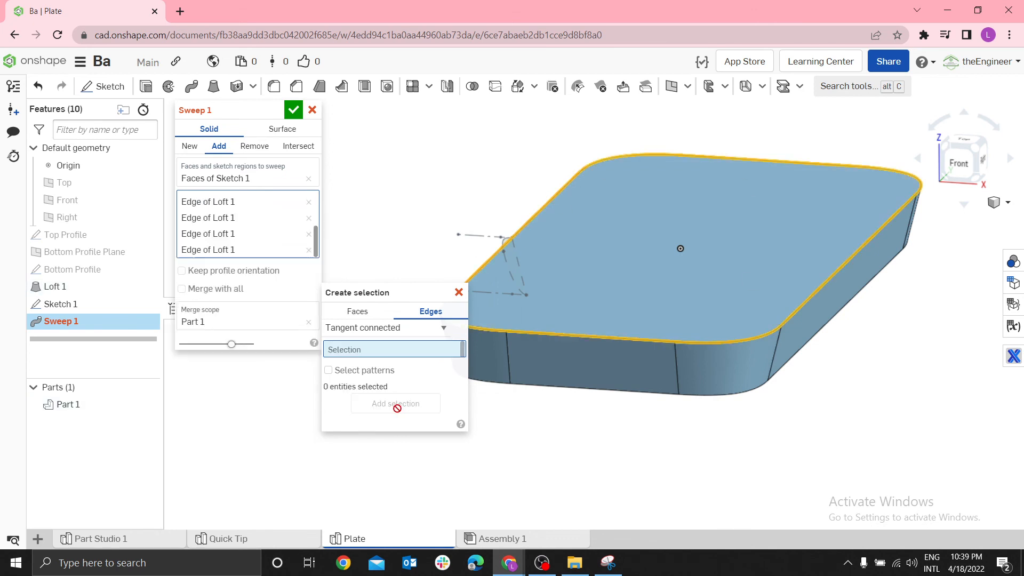
click(458, 292)
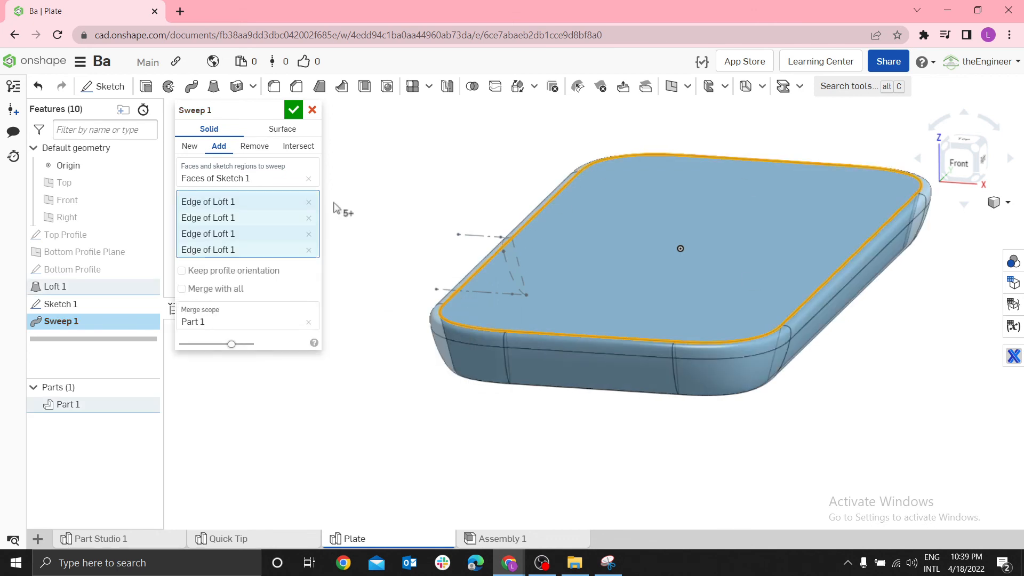
click(293, 112)
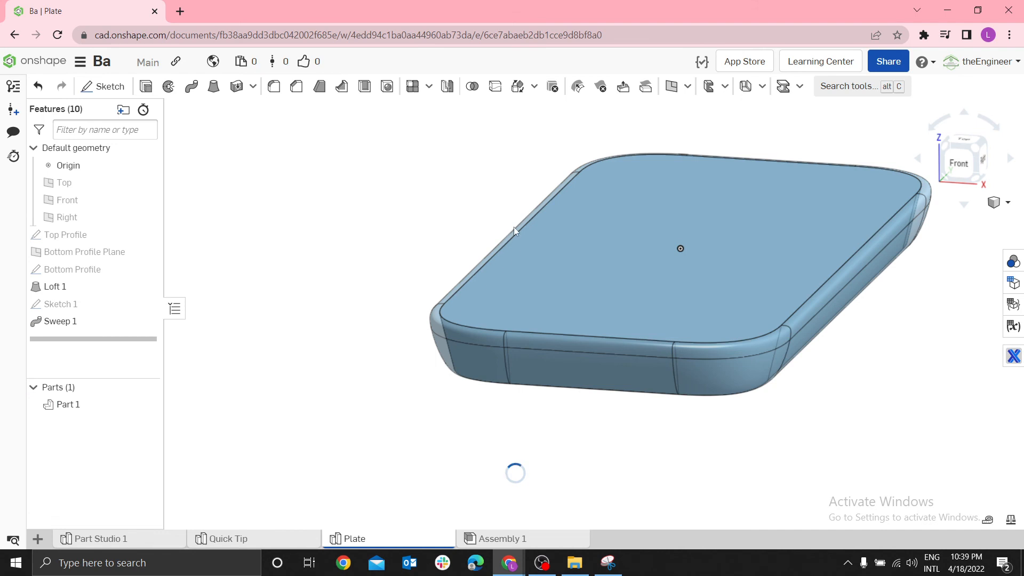
Check the reference image in Snipping Tool and shell the plate, removing its top face with a 0.025 in thickness
click(608, 562)
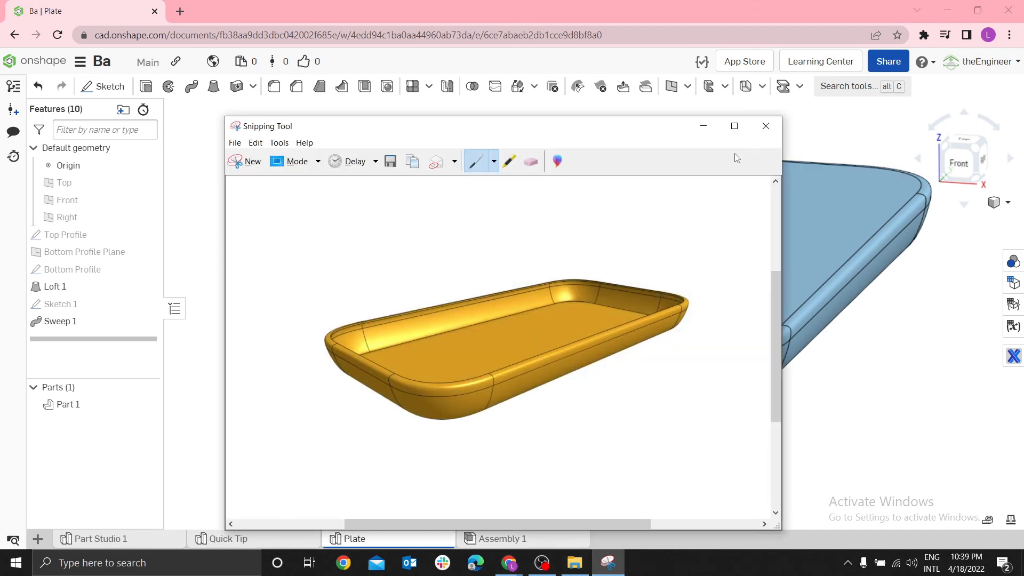
click(704, 126)
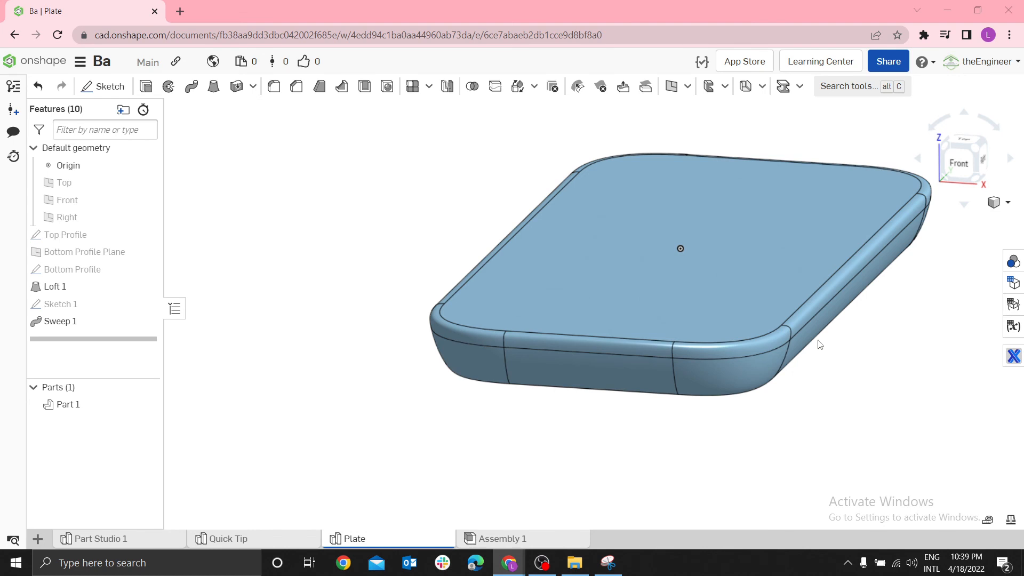
click(364, 87)
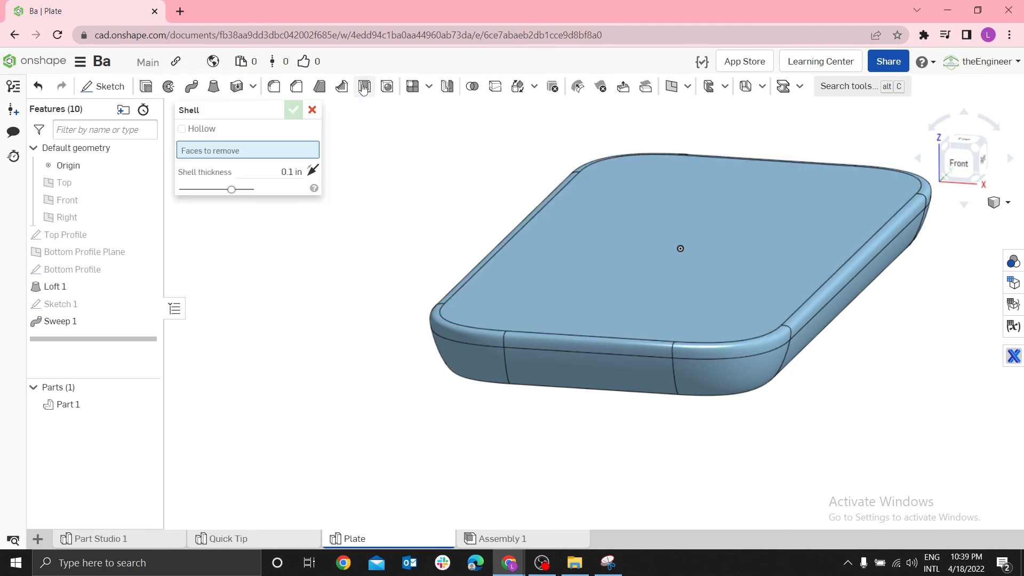
click(564, 234)
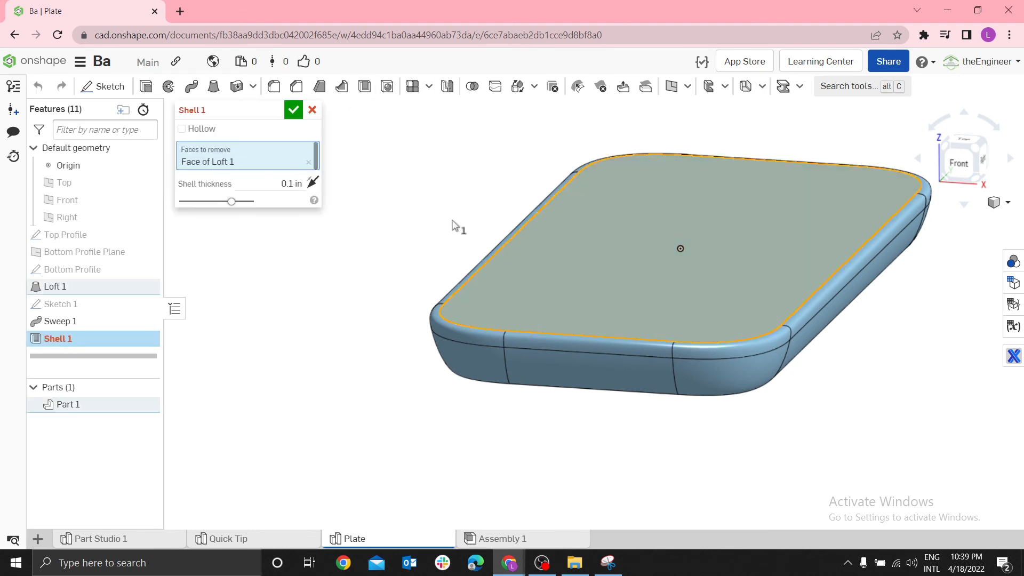
click(291, 183)
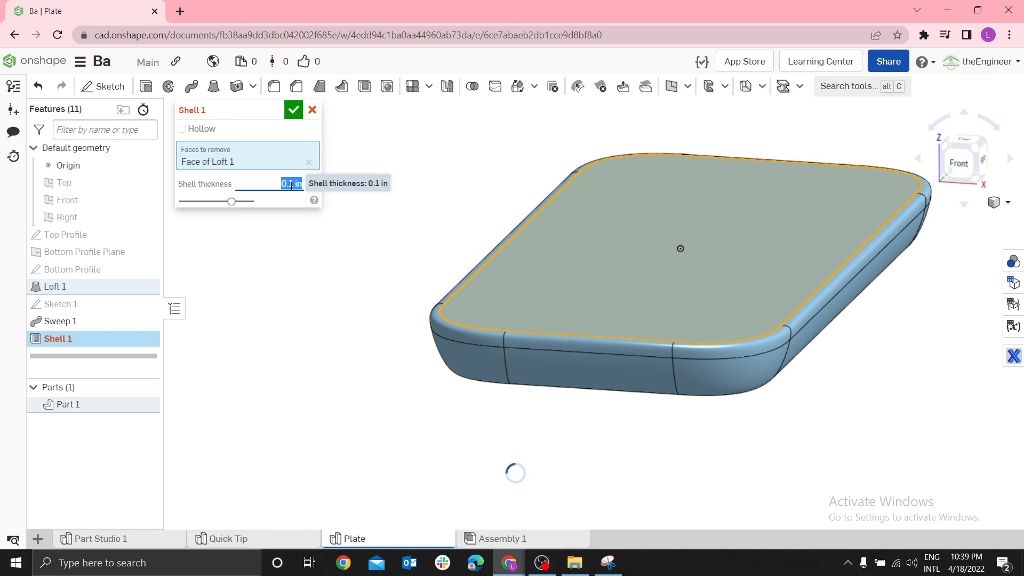
text(0.025)
key(Return)
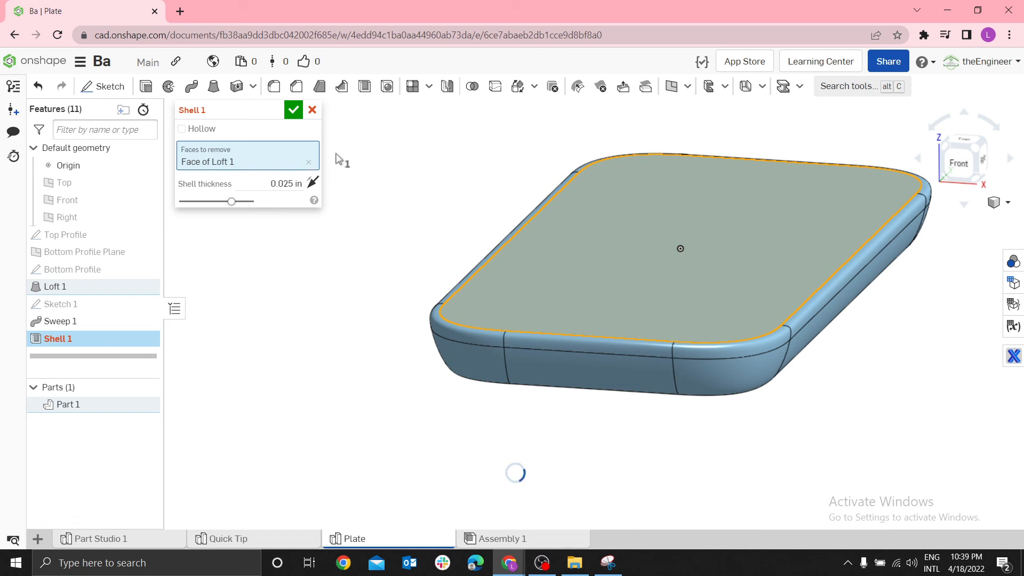
click(313, 184)
click(293, 110)
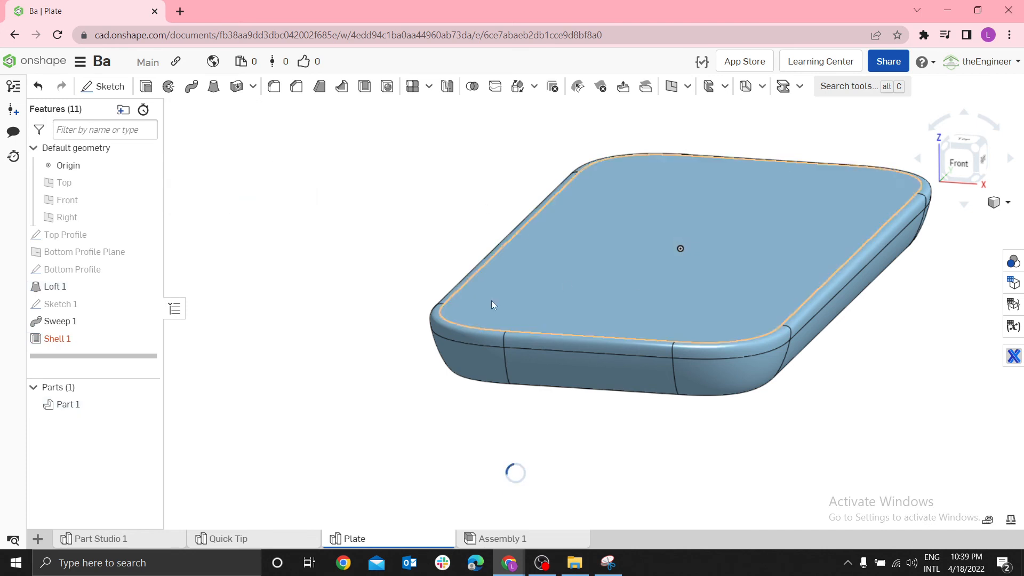
Examine the shelled tray's walls and rim, and compare it with the reference image in Snipping Tool
scroll(869, 187, up, 2)
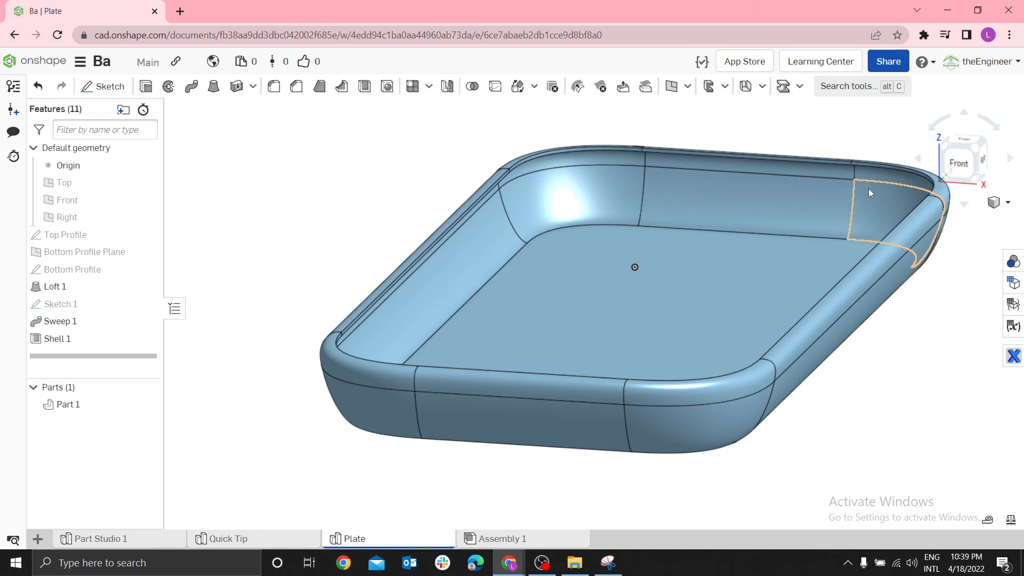
scroll(818, 341, down, 1)
scroll(818, 339, down, 1)
scroll(857, 308, up, 3)
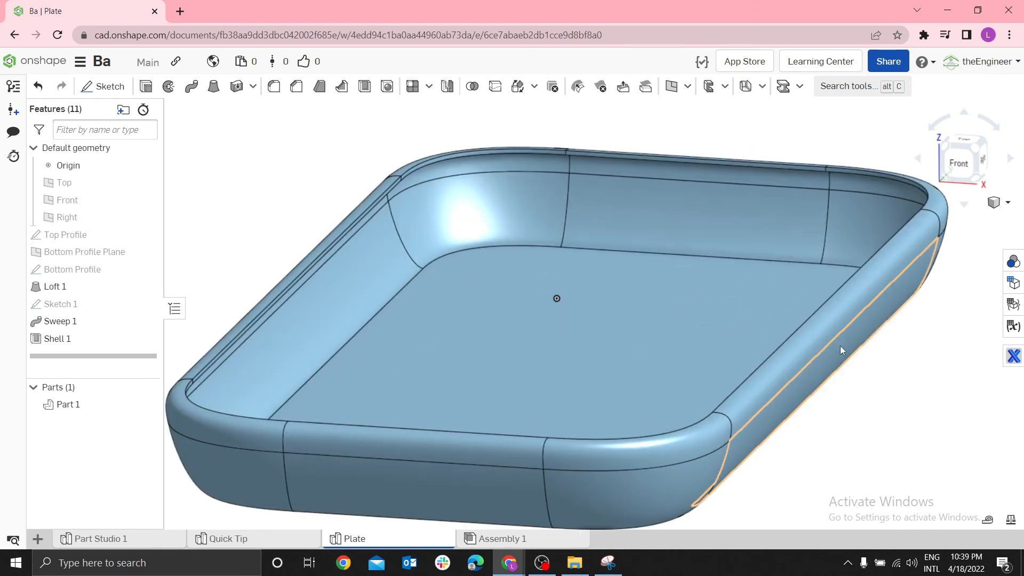
scroll(840, 346, down, 3)
click(609, 563)
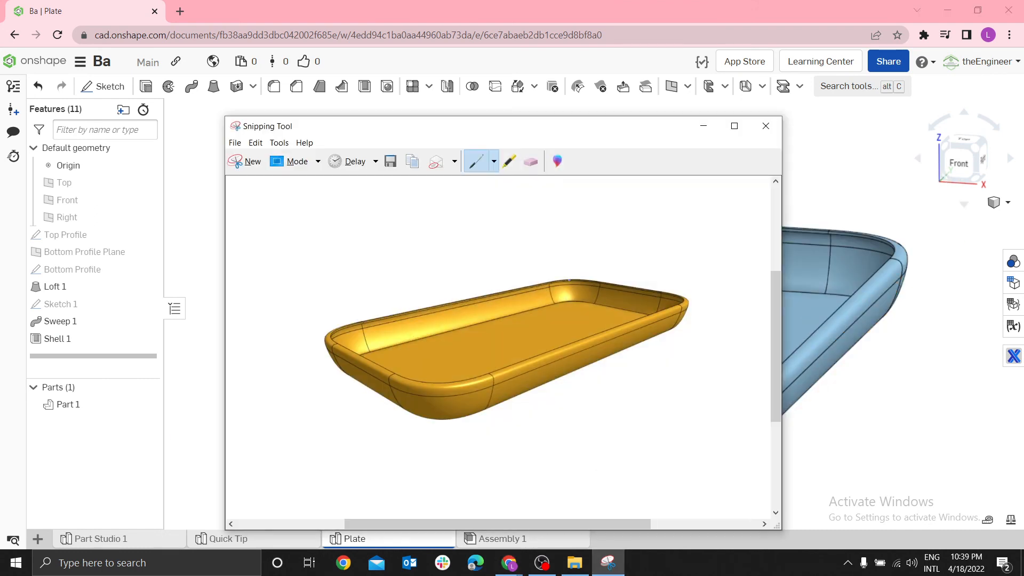
click(609, 563)
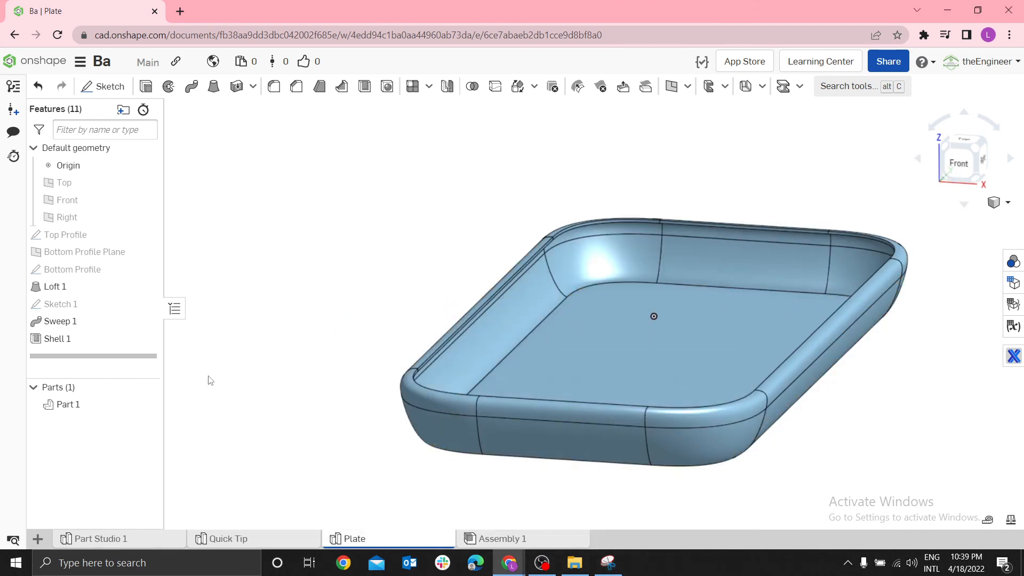
Rename the part as Plastic Plate
right_click(64, 410)
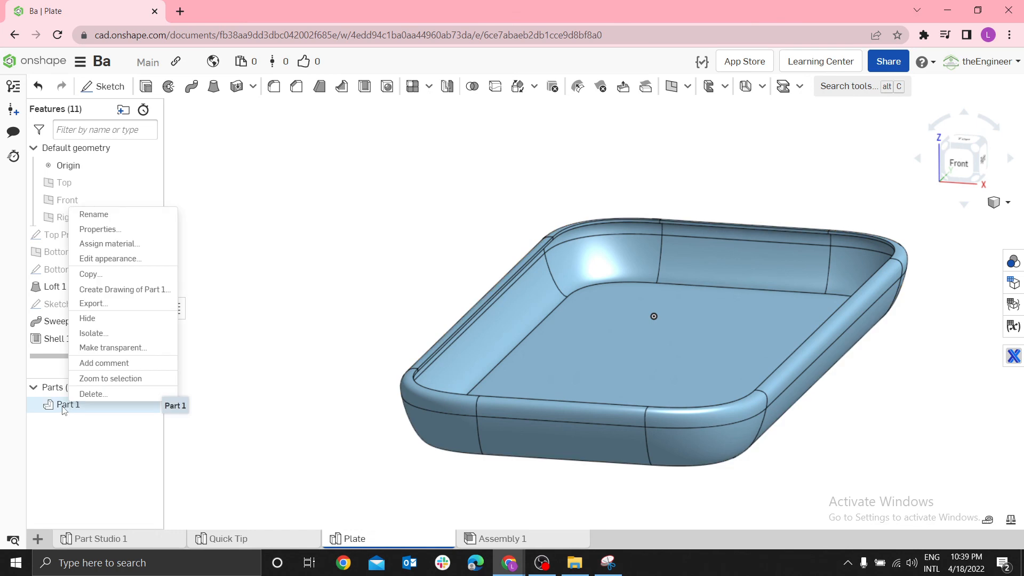
click(179, 363)
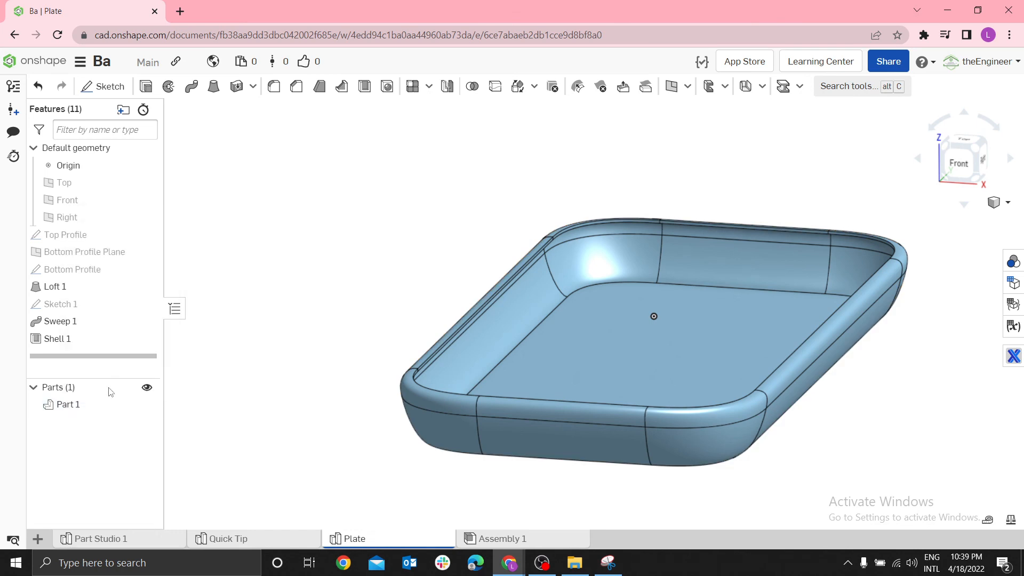
click(71, 409)
double_click(71, 405)
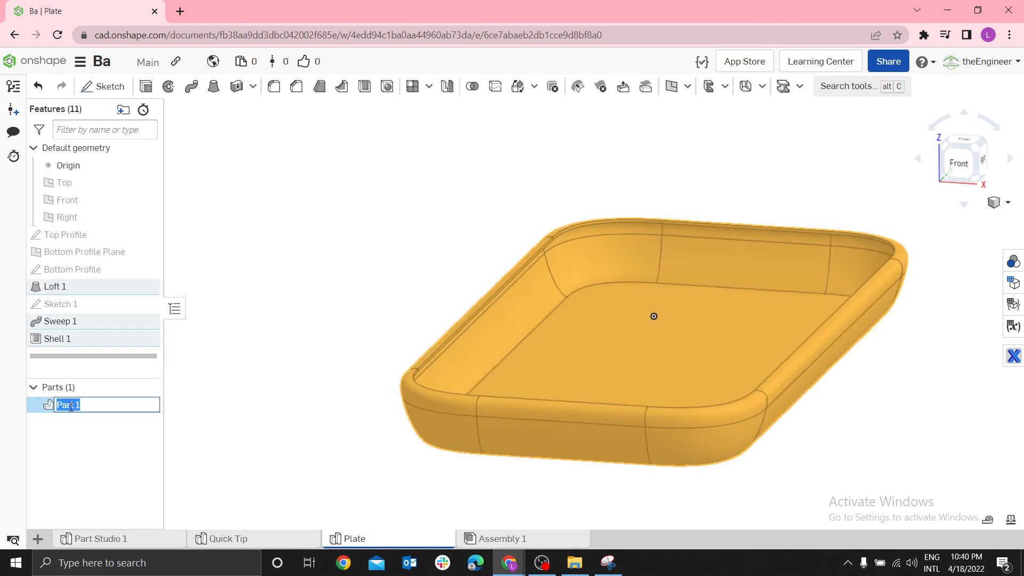
text(Plastic Plate)
key(Return)
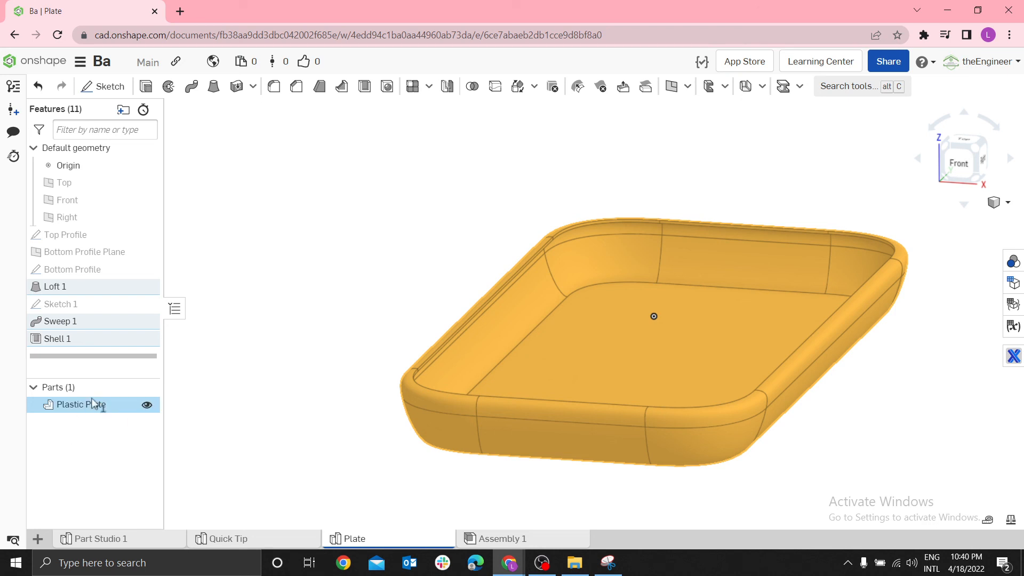
Change the Plastic Plate's appearance to the amber palette colour FAB601, checking the shade against the reference image
right_click(90, 404)
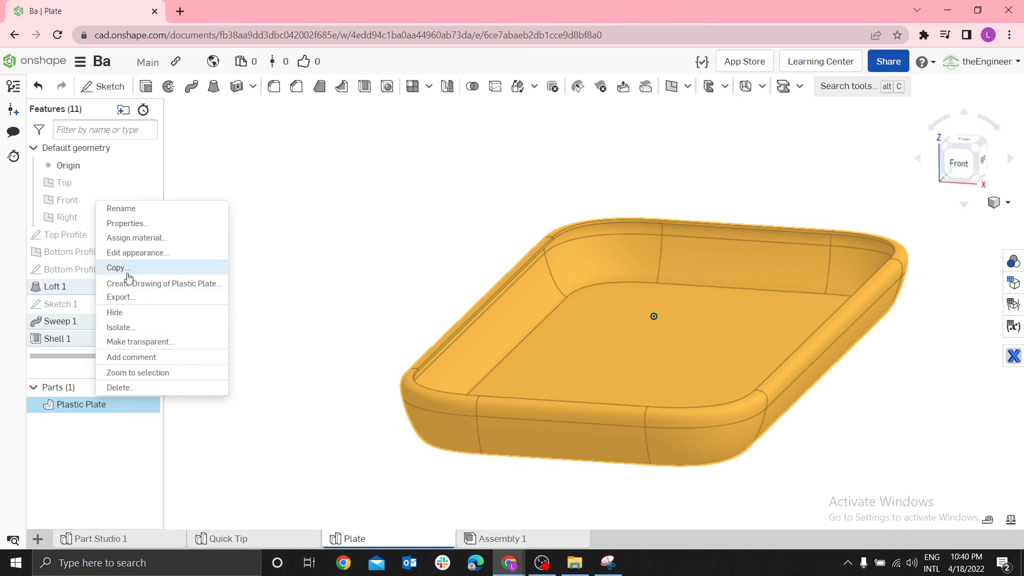
click(139, 255)
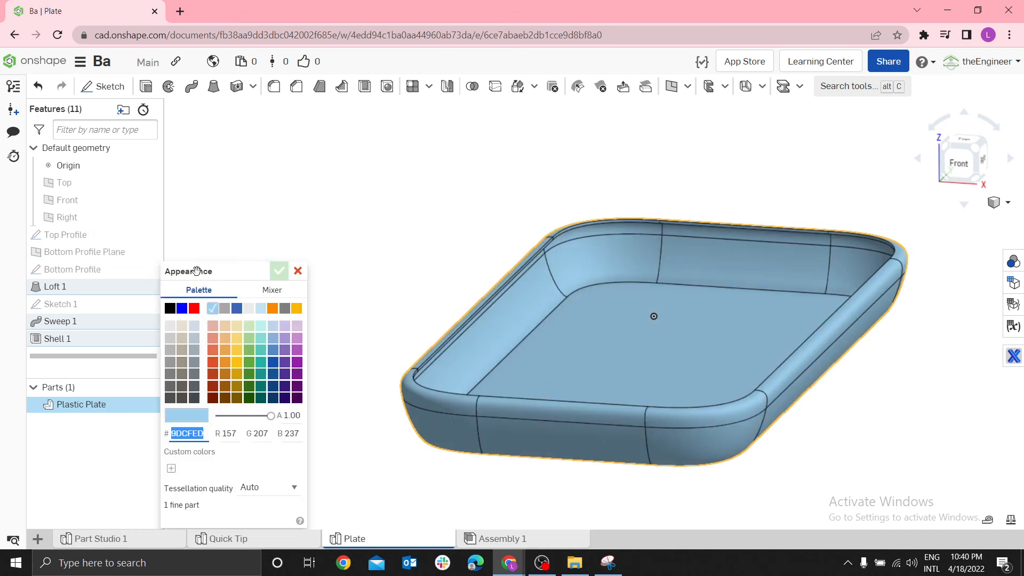
click(237, 351)
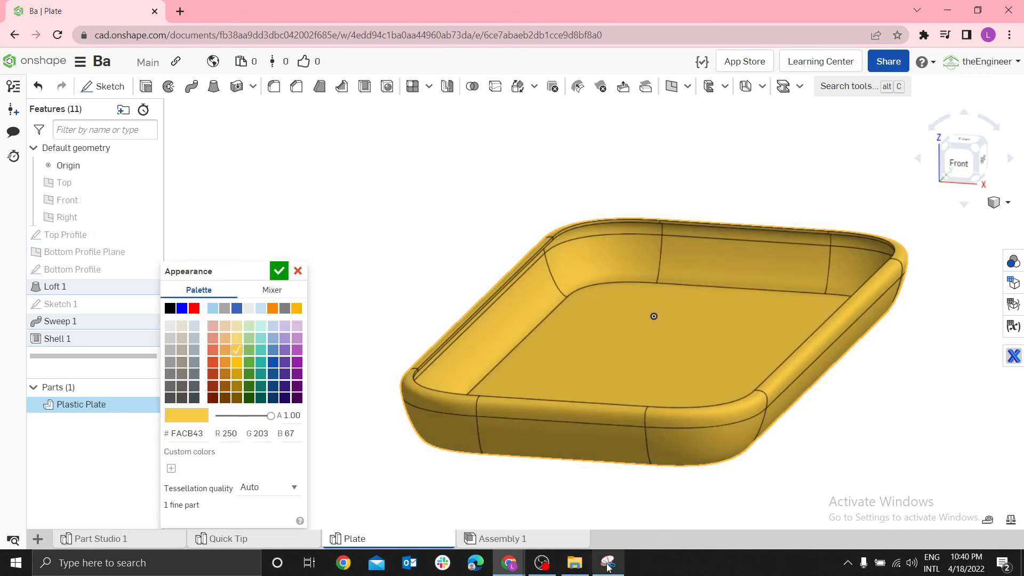
click(608, 563)
click(609, 566)
click(236, 338)
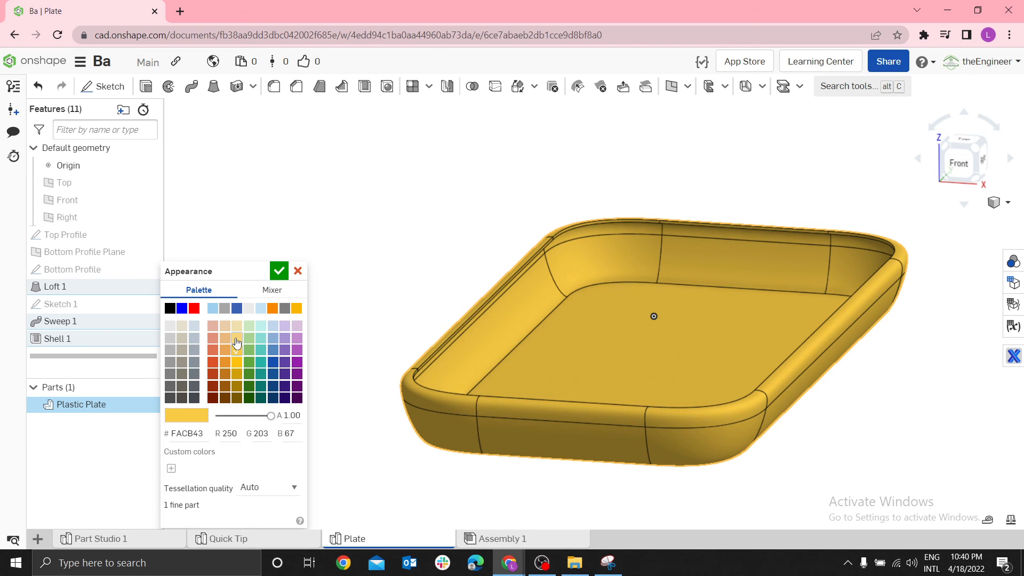
click(291, 309)
click(296, 308)
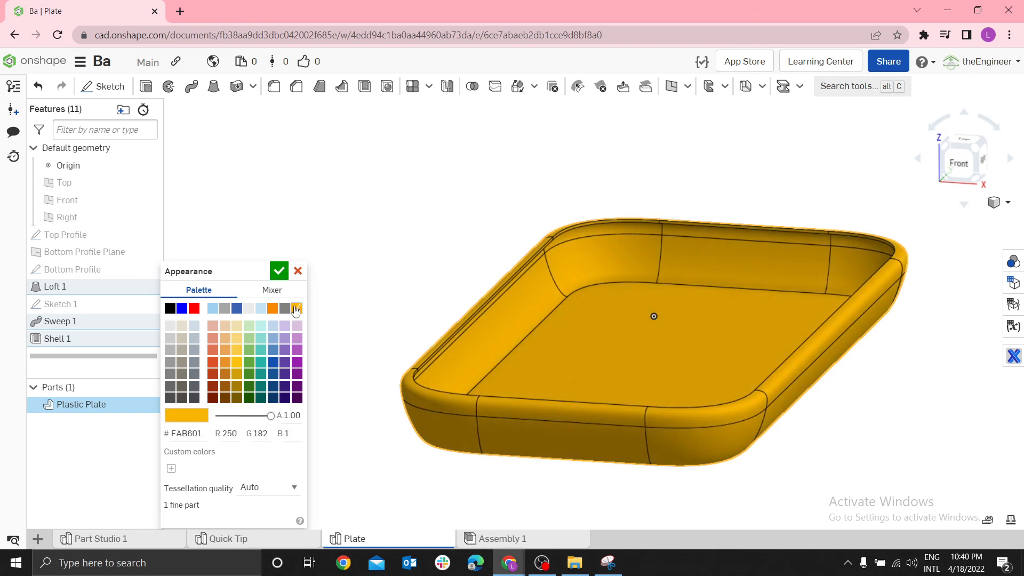
click(278, 271)
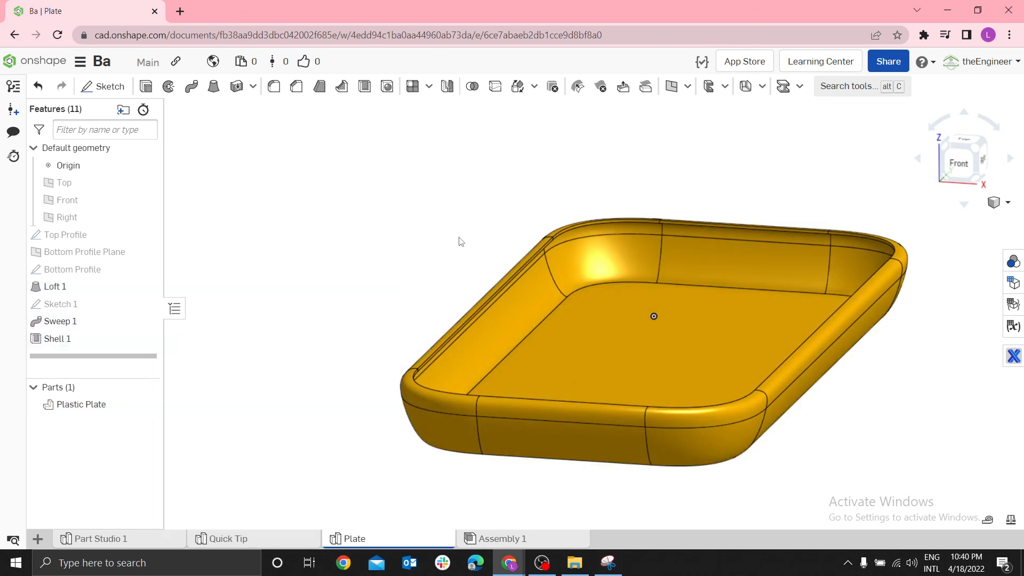
Show the finished plate in isometric view and compare it with the reference image in Snipping Tool
key(shift+7)
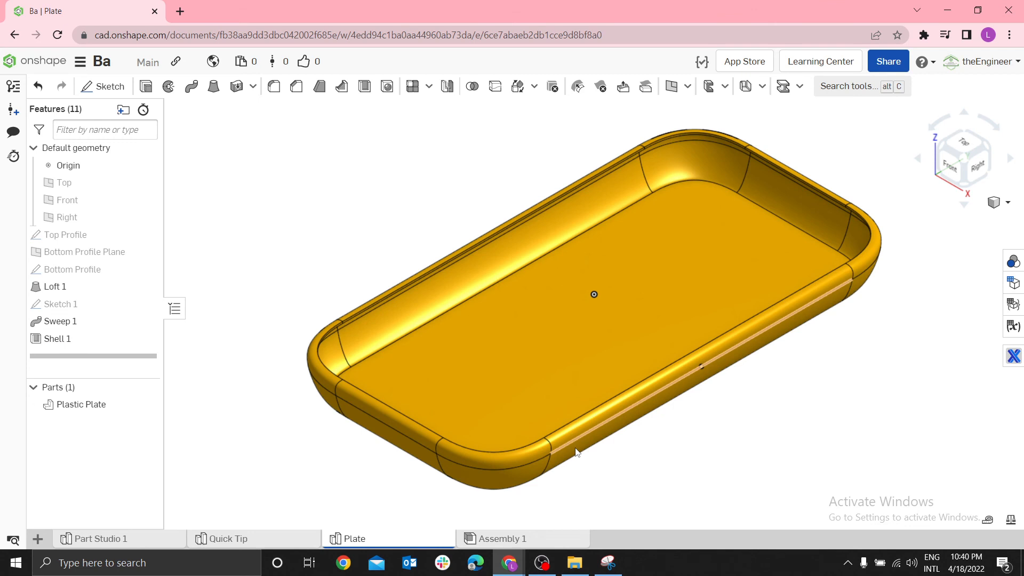
click(608, 563)
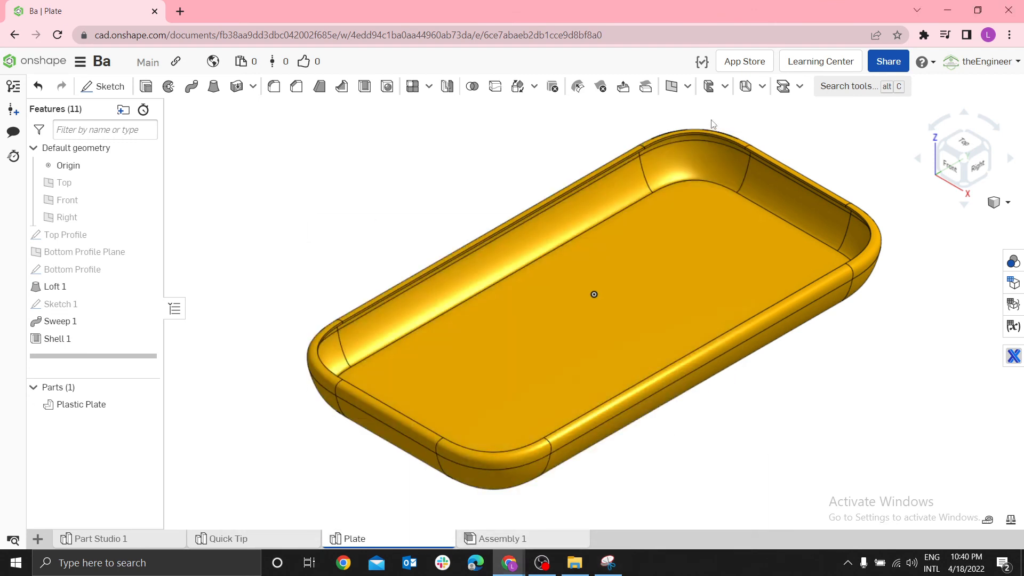
click(703, 126)
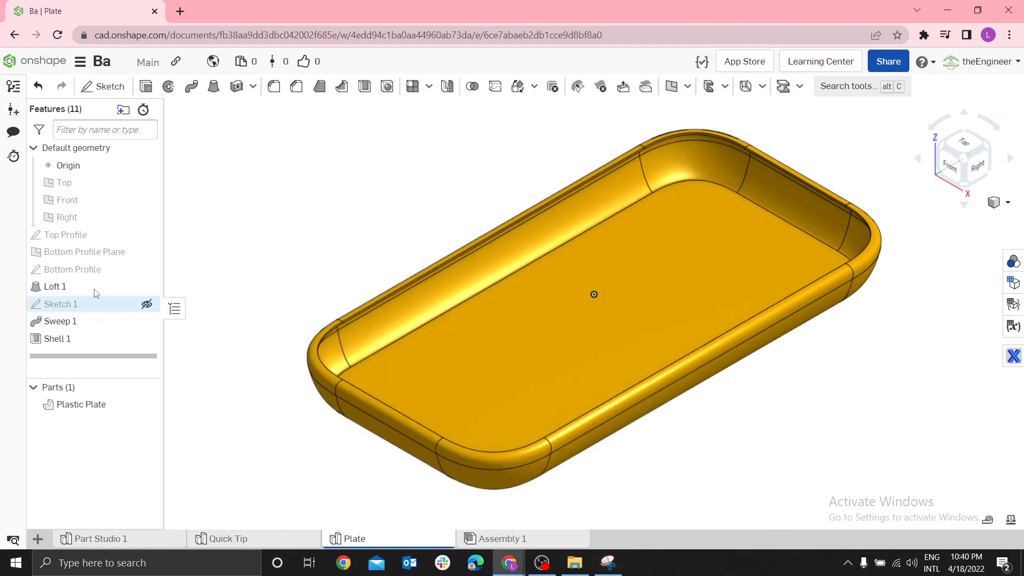